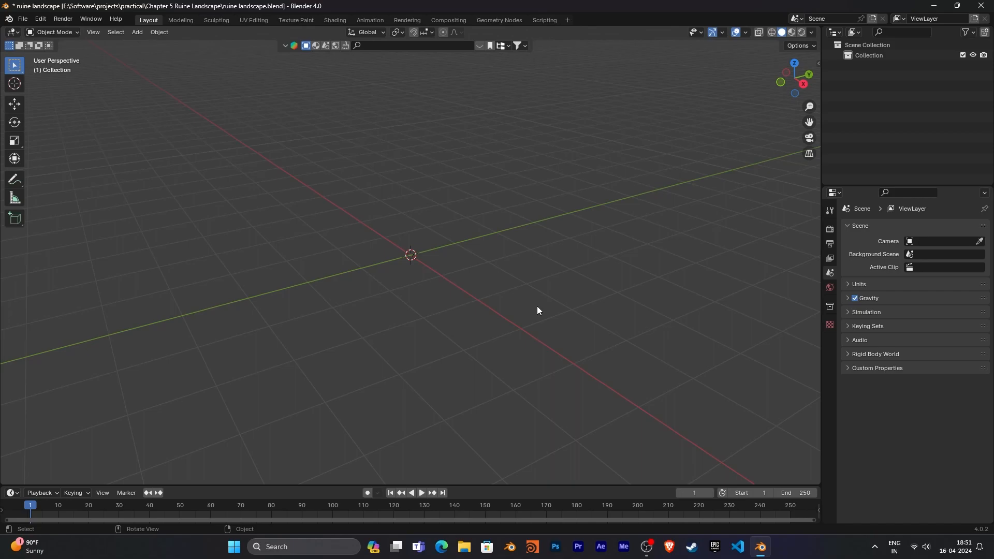
# - Add a UV sphere at the origin of the empty scene and shade it smooth
pyautogui.hotkey('shift', 'a')
pyautogui.moveTo(536, 306)
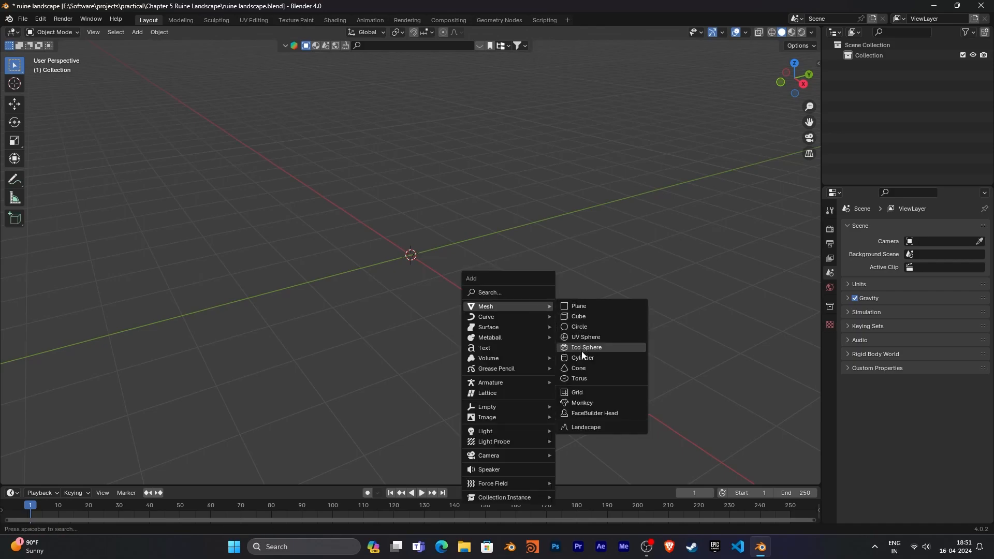
pyautogui.click(586, 337)
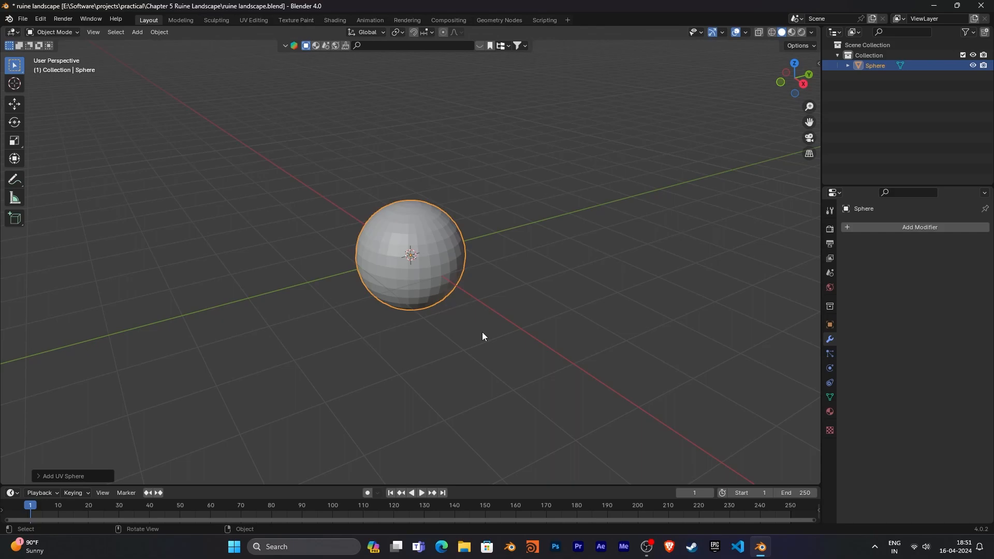
pyautogui.rightClick(415, 213)
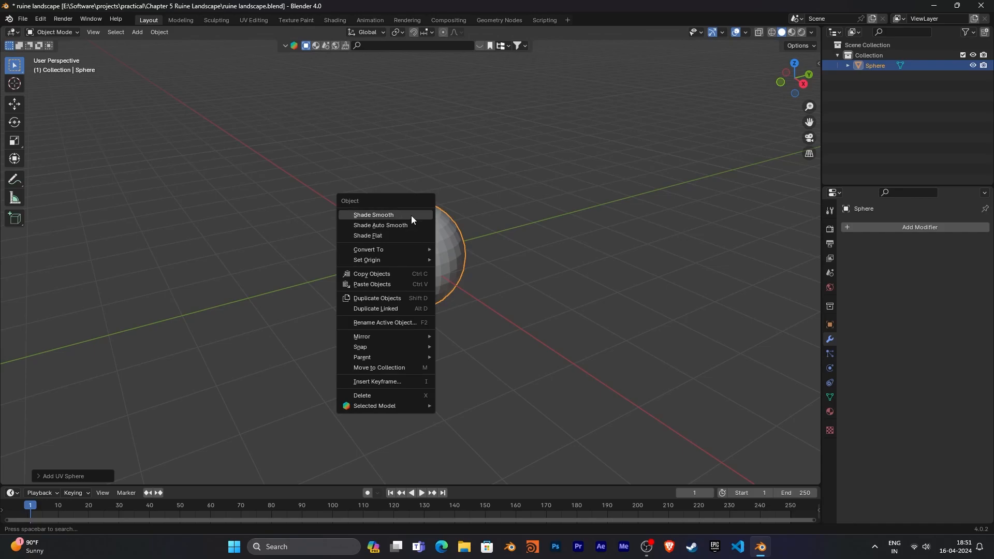
pyautogui.click(411, 216)
pyautogui.moveTo(492, 311); pyautogui.dragTo(529, 298, button='middle')
pyautogui.scroll(2, 529, 297)
pyautogui.moveTo(592, 303); pyautogui.dragTo(602, 298, button='middle')
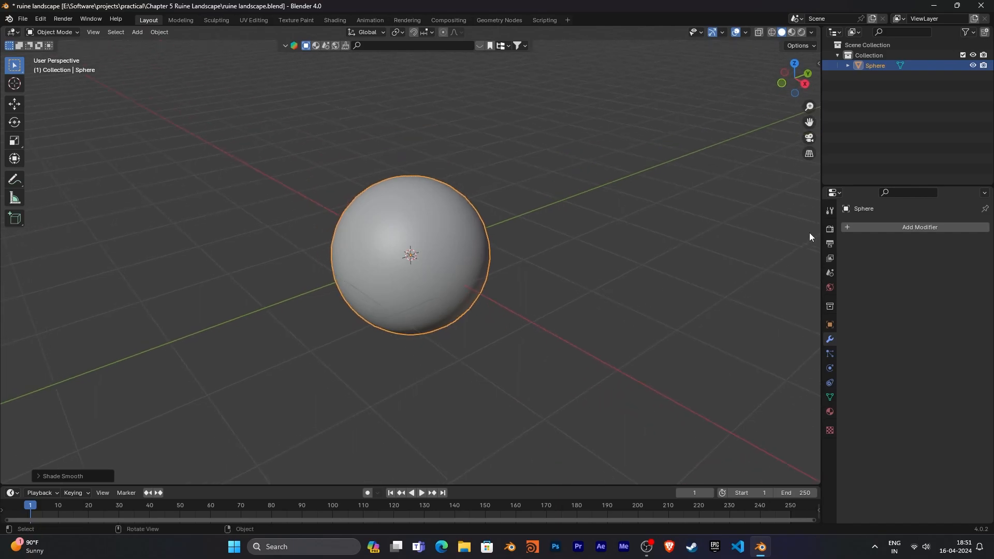
# - Keep Cycles as the render engine and choose the Experimental feature set in the render settings
pyautogui.click(827, 228)
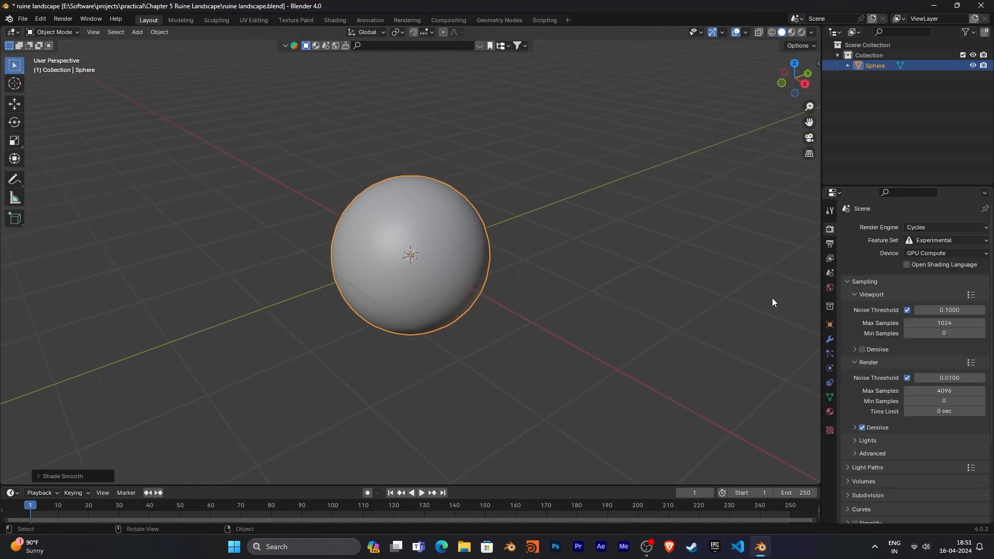
pyautogui.click(923, 229)
pyautogui.click(922, 261)
pyautogui.click(930, 241)
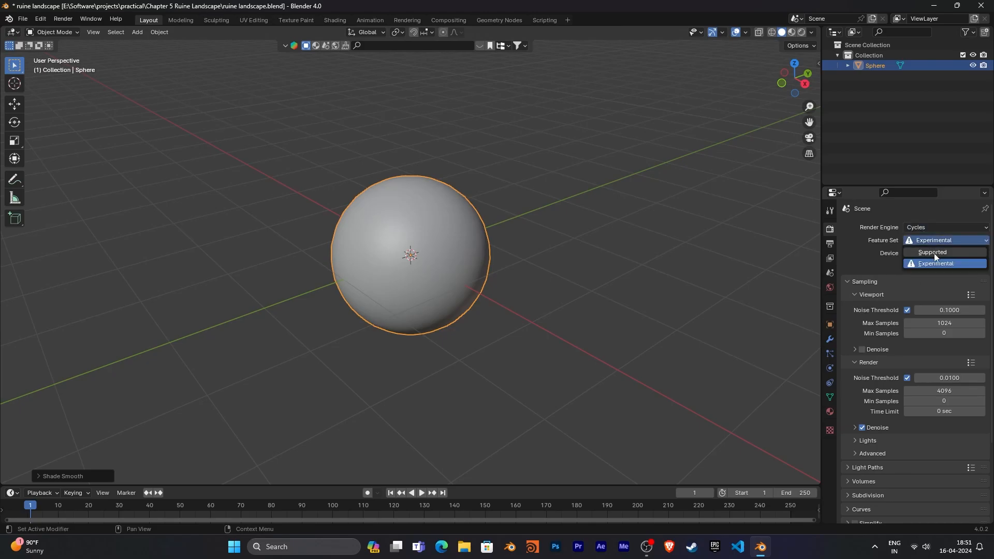
pyautogui.click(934, 262)
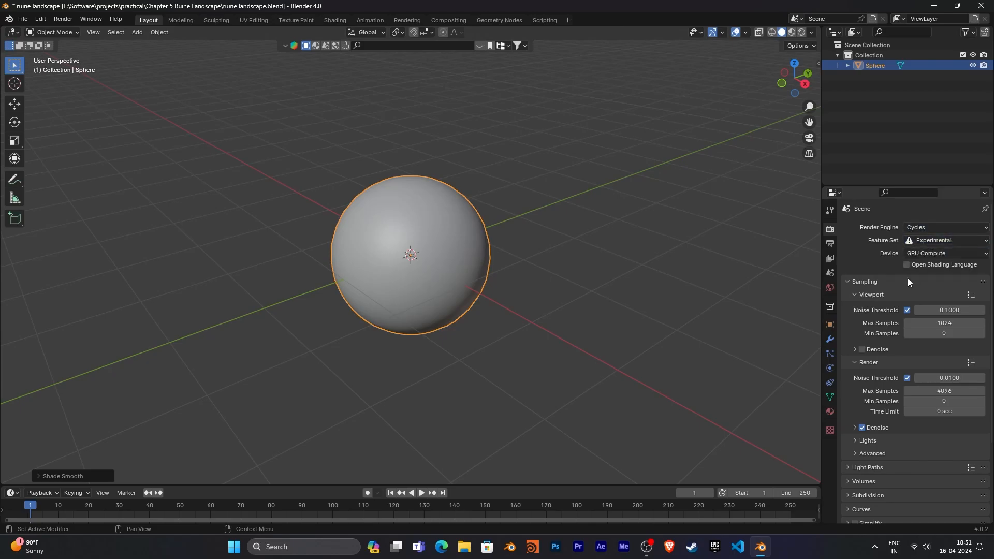
# - Add a Subdivision Surface modifier to the sphere
pyautogui.click(829, 339)
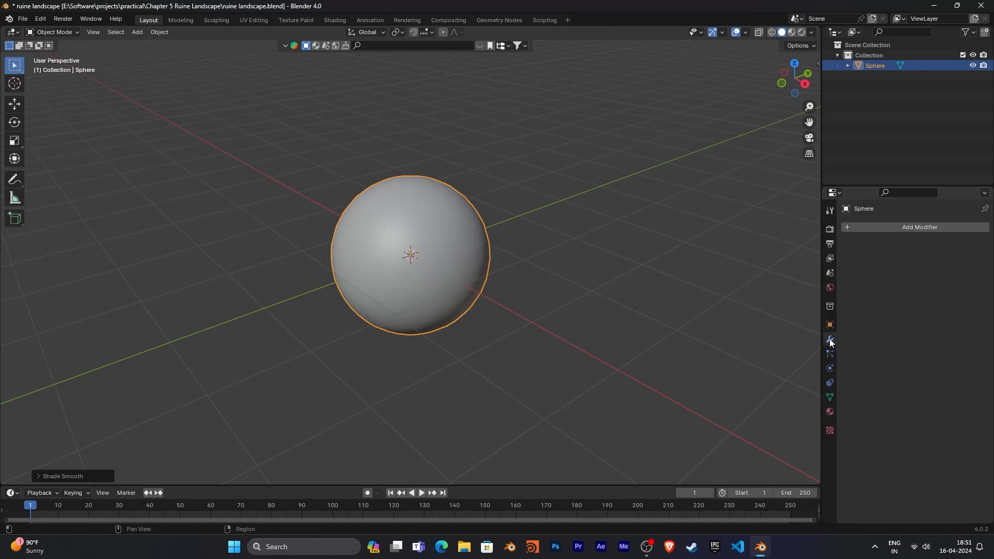
pyautogui.click(878, 231)
pyautogui.click(874, 236)
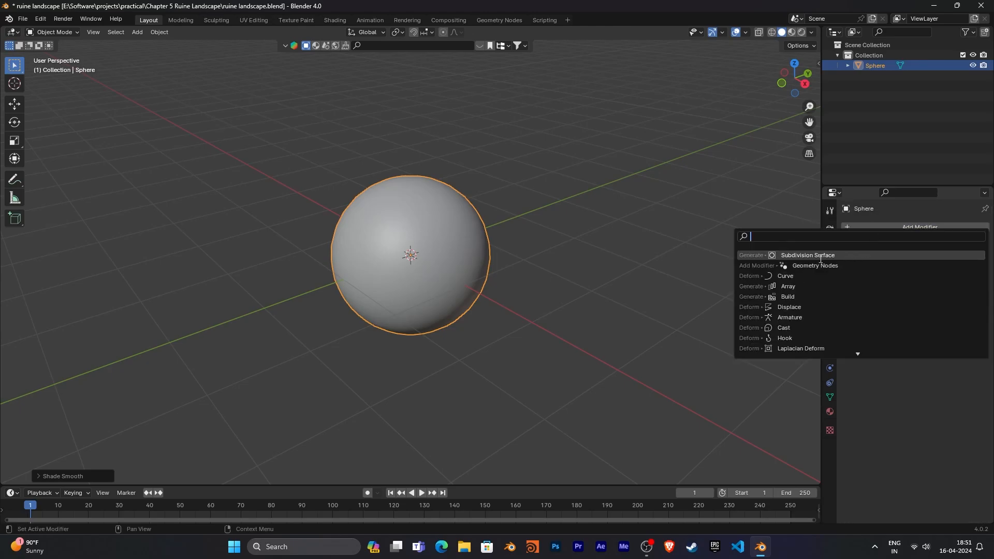
pyautogui.click(802, 255)
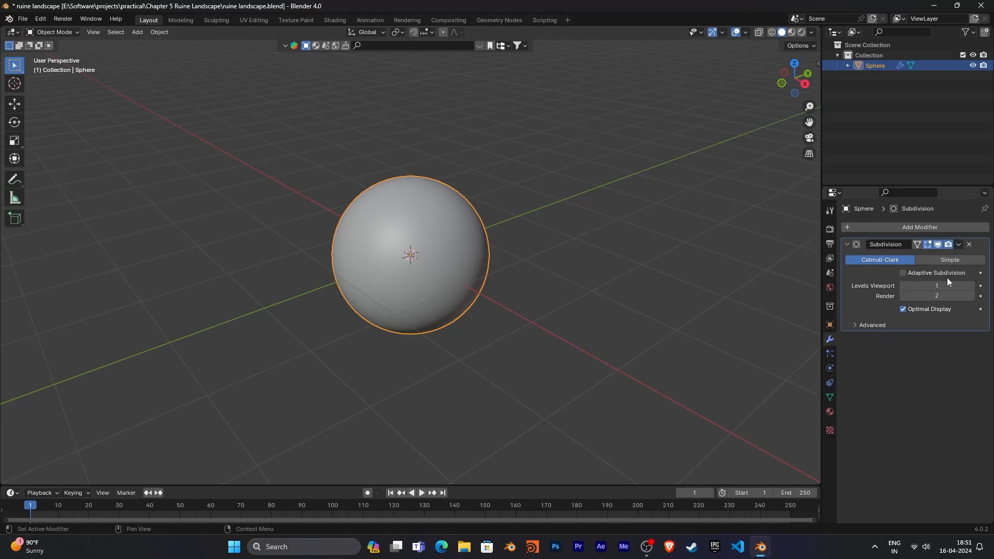
# - Switch the Cycles feature set to Supported and check the sphere's Subdivision modifier options
pyautogui.click(830, 229)
pyautogui.click(935, 240)
pyautogui.click(931, 252)
pyautogui.click(830, 340)
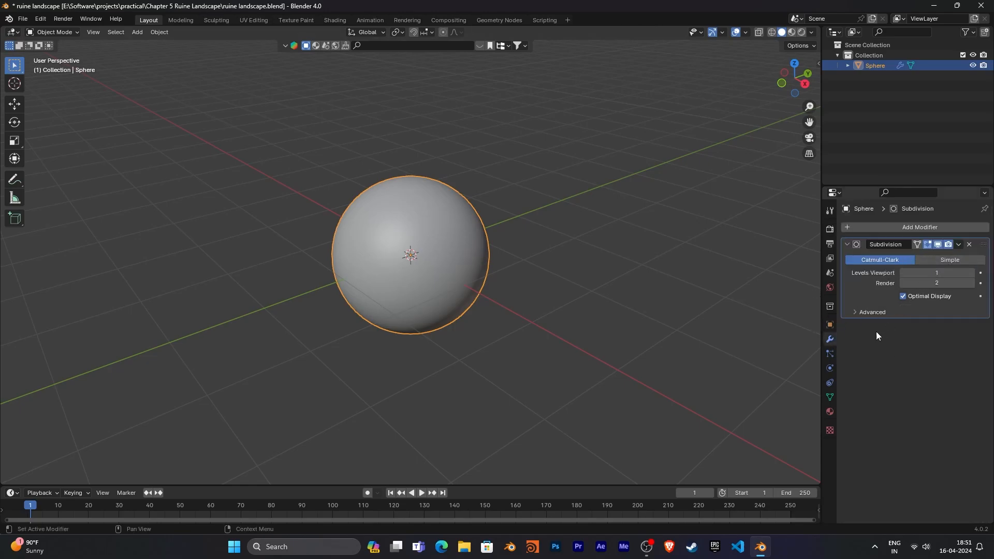
# - Set the Cycles feature set back to Experimental and enable Adaptive Subdivision on the sphere's Subdivision modifier
pyautogui.click(833, 232)
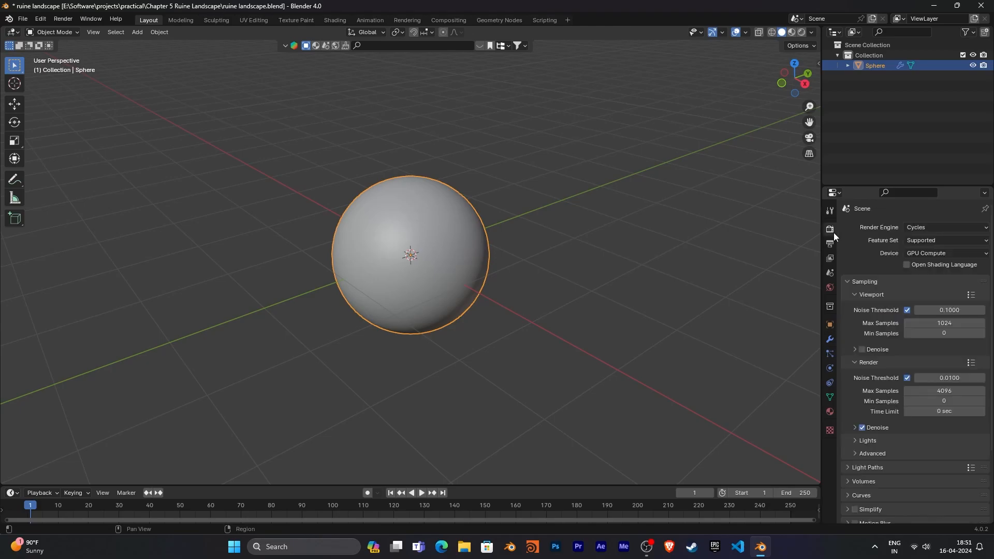
pyautogui.click(914, 241)
pyautogui.click(936, 258)
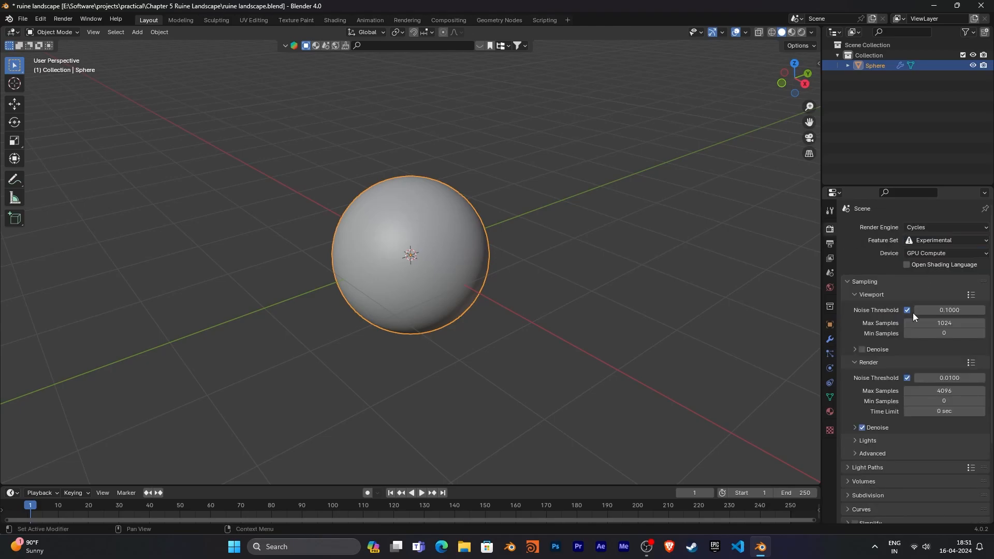
pyautogui.click(830, 340)
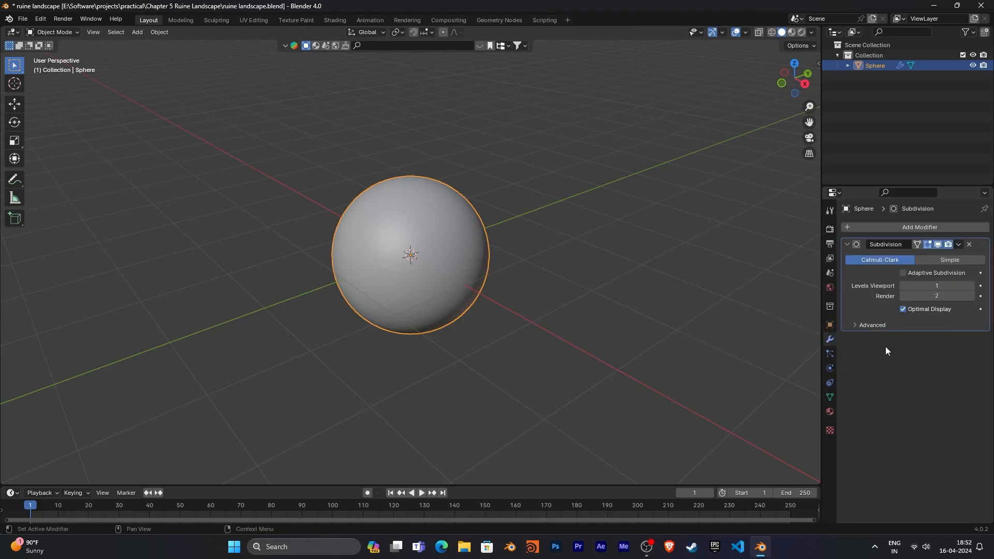
pyautogui.click(904, 274)
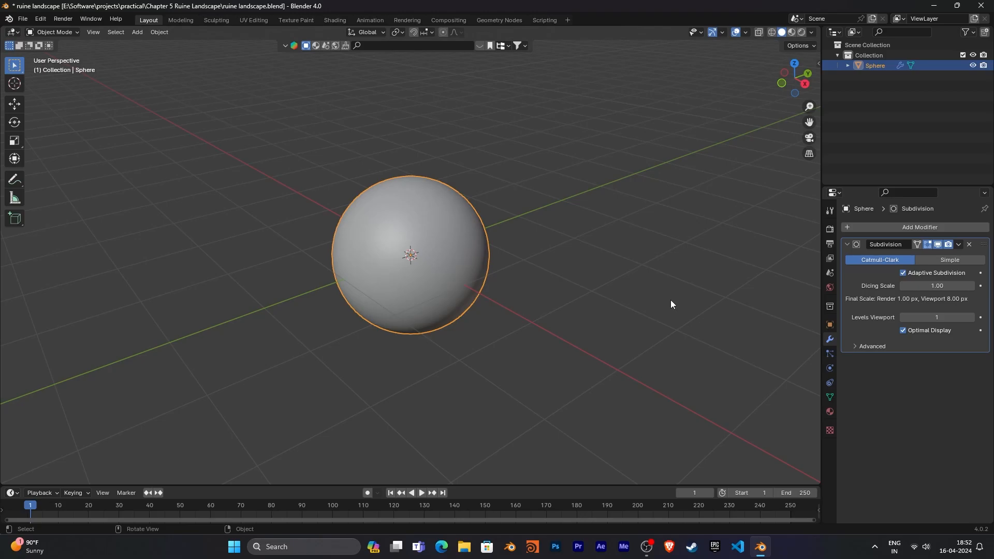
# - Switch to the Shading workspace and create a new material for the sphere
pyautogui.click(334, 19)
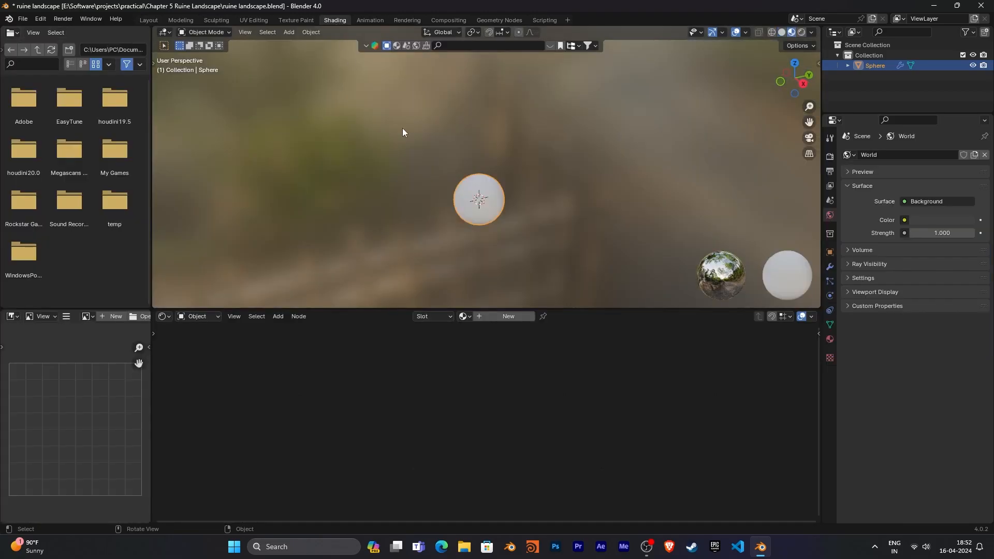
pyautogui.click(543, 424)
pyautogui.click(462, 368)
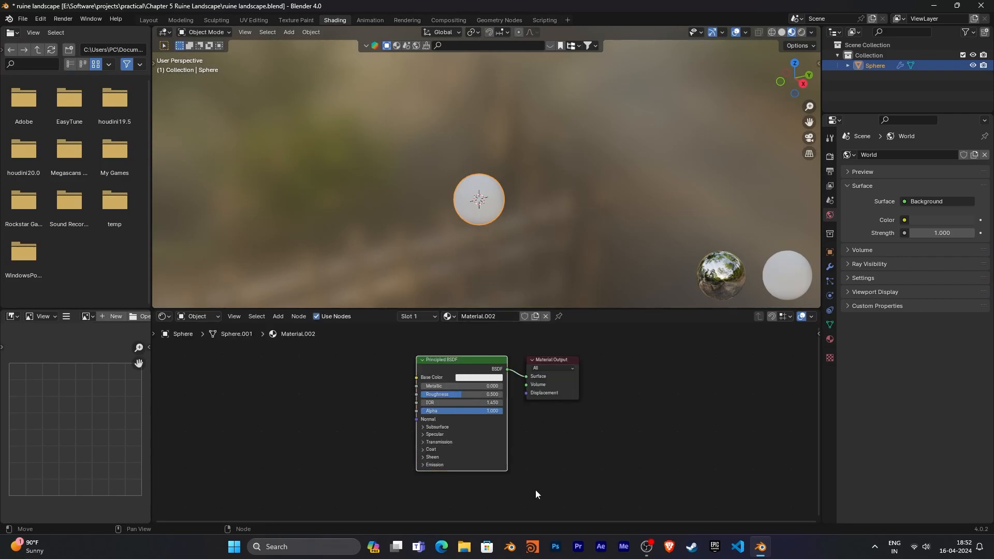
pyautogui.moveTo(538, 433); pyautogui.dragTo(595, 439, button='middle')
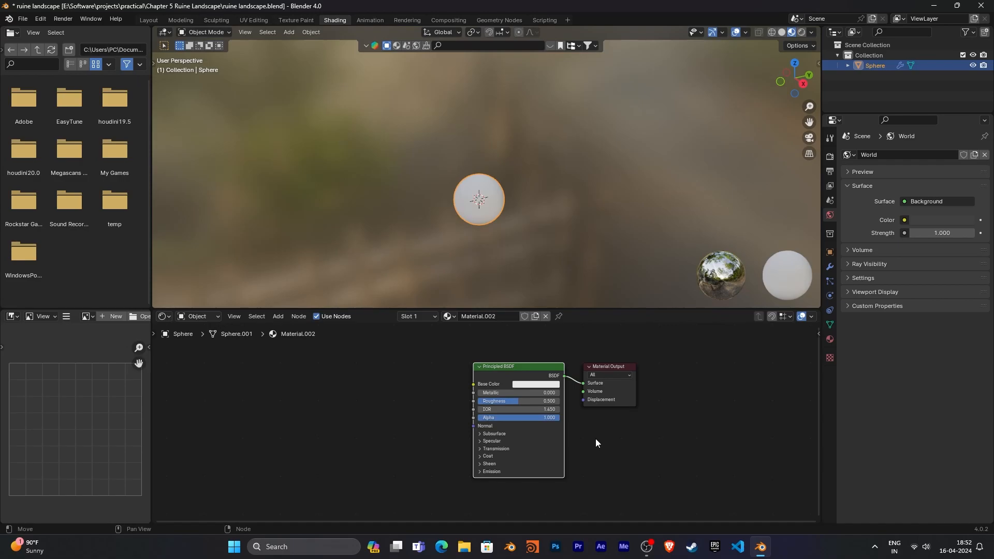
pyautogui.scroll(-2, 596, 439)
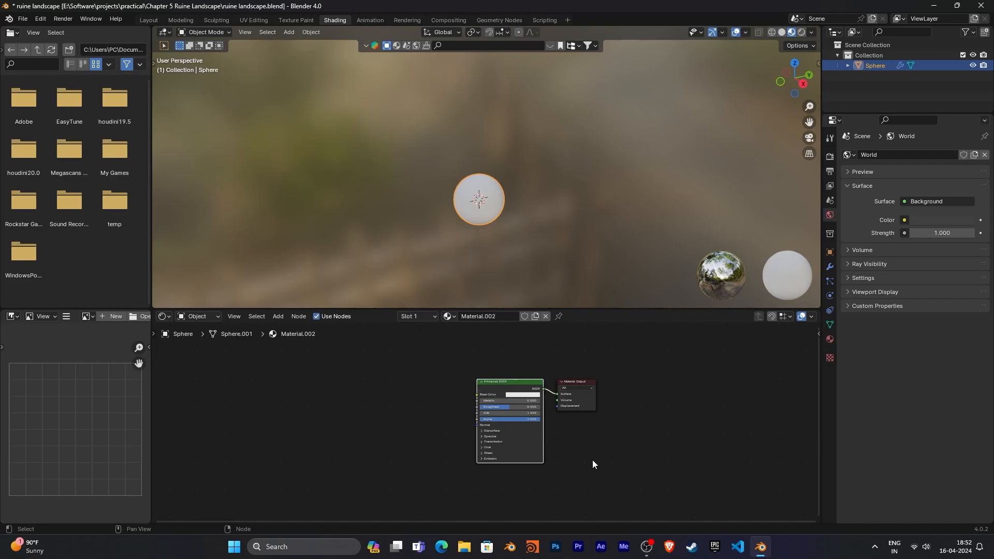
pyautogui.moveTo(592, 460); pyautogui.dragTo(573, 458, button='middle')
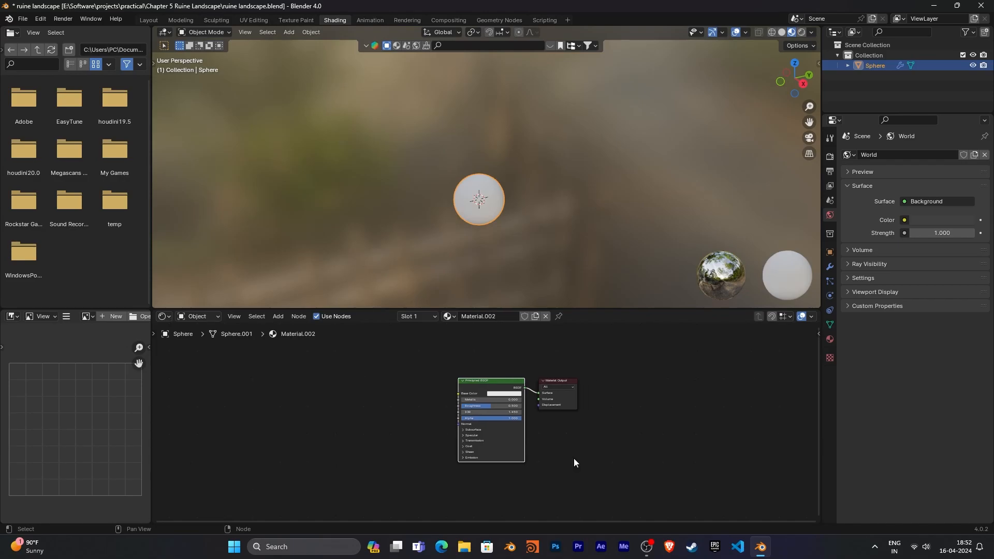
# - Search the add-on preferences for "node" to check whether Node Wrangler is enabled, and close the preferences
pyautogui.click(41, 19)
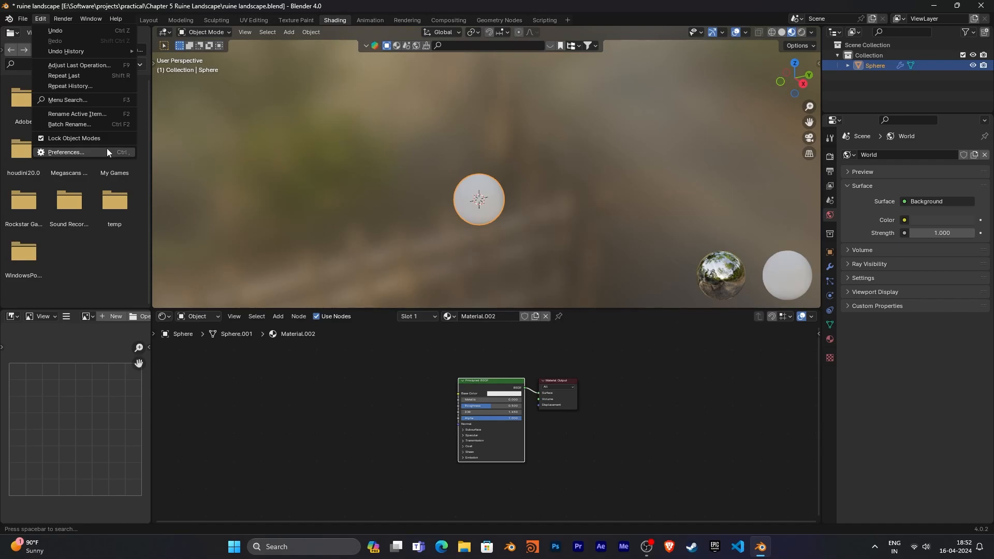
pyautogui.click(66, 152)
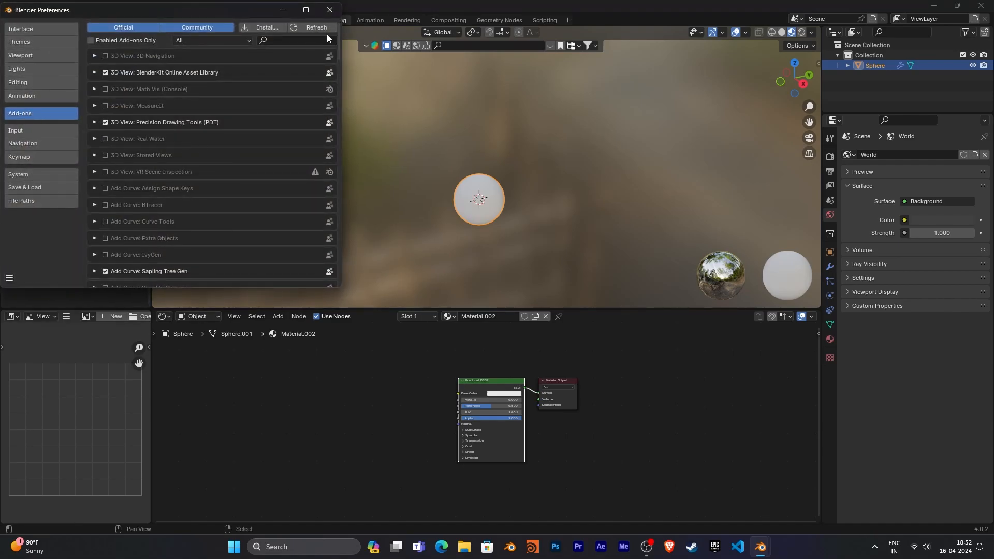
pyautogui.click(297, 41)
pyautogui.write('node')
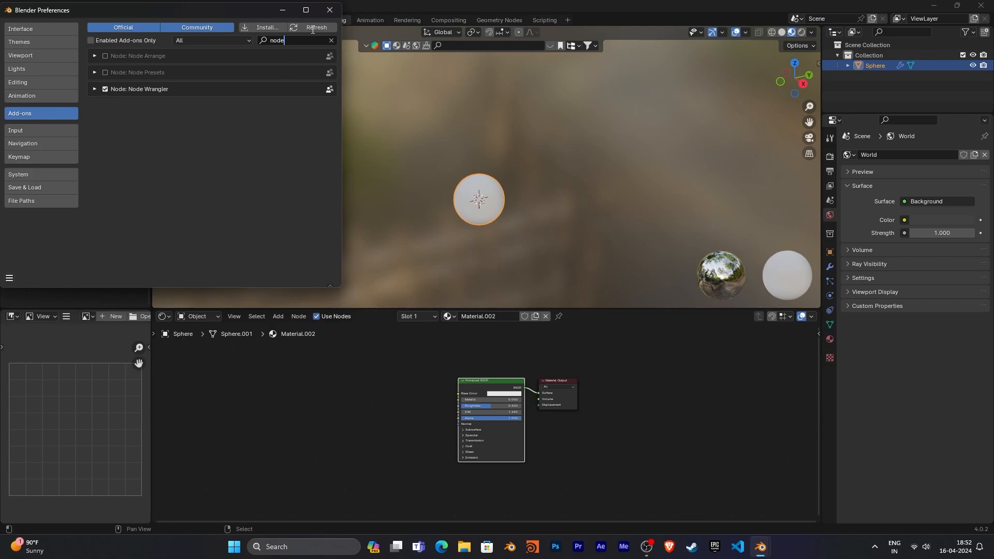
pyautogui.click(330, 10)
# - Run Principled Texture Setup on the Principled BSDF node with all four texture images from castle_brick_02\textures in Downloads
pyautogui.click(501, 440)
pyautogui.click(474, 441)
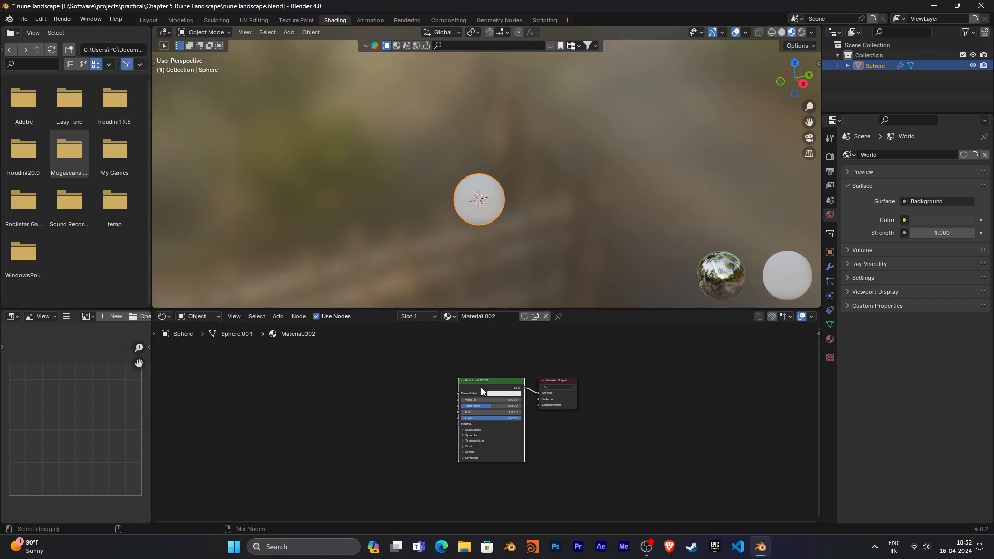
pyautogui.hotkey('ctrl', 'shift', 't')
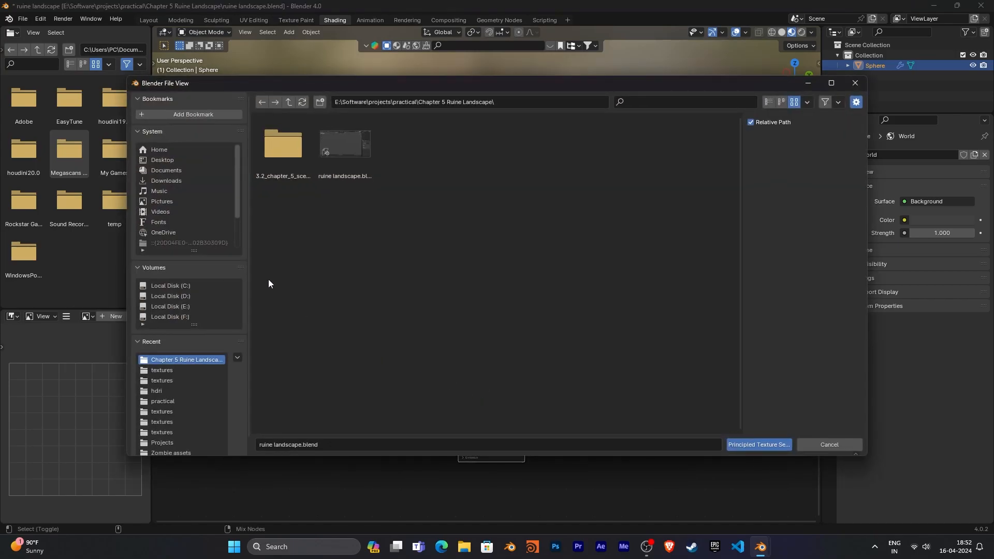
pyautogui.click(190, 180)
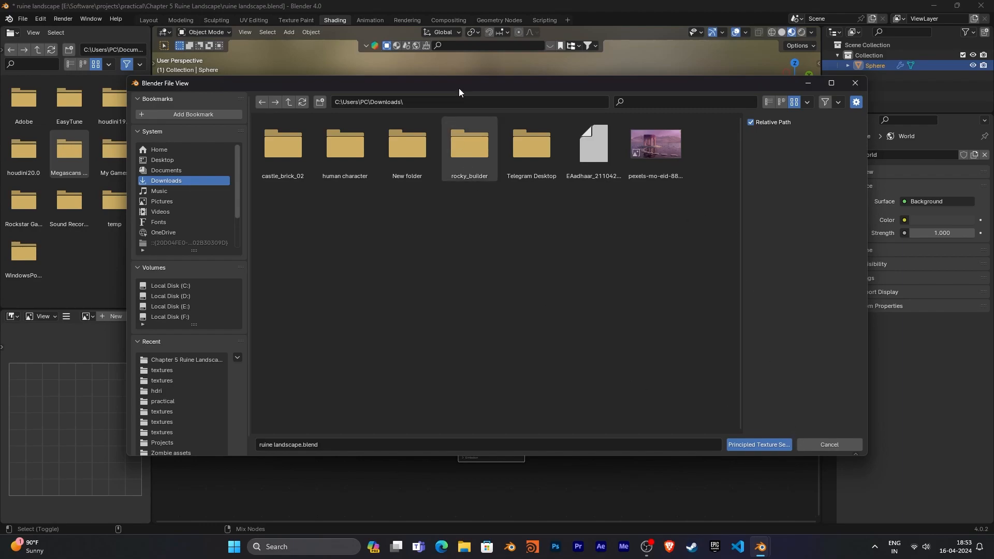
pyautogui.moveTo(458, 88); pyautogui.dragTo(461, 92)
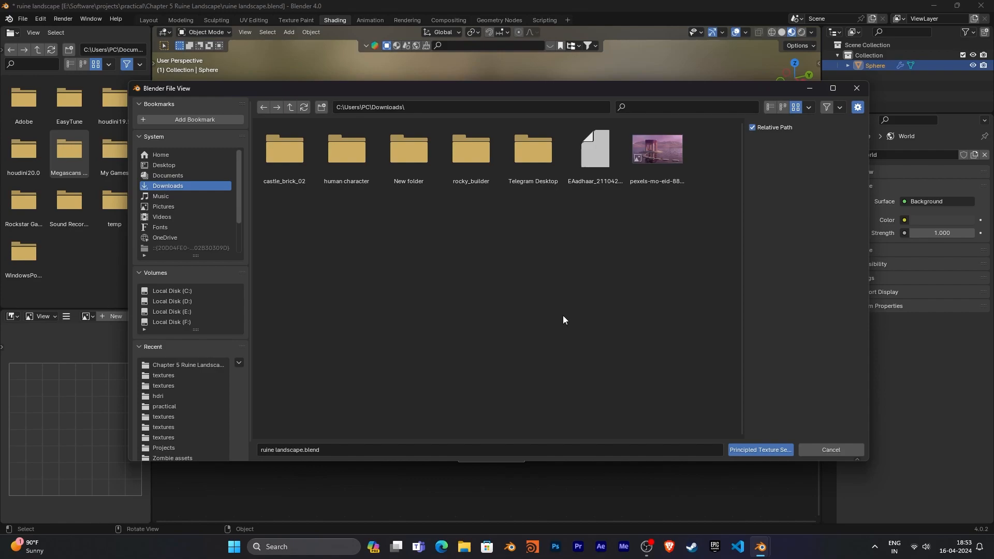
pyautogui.doubleClick(286, 166)
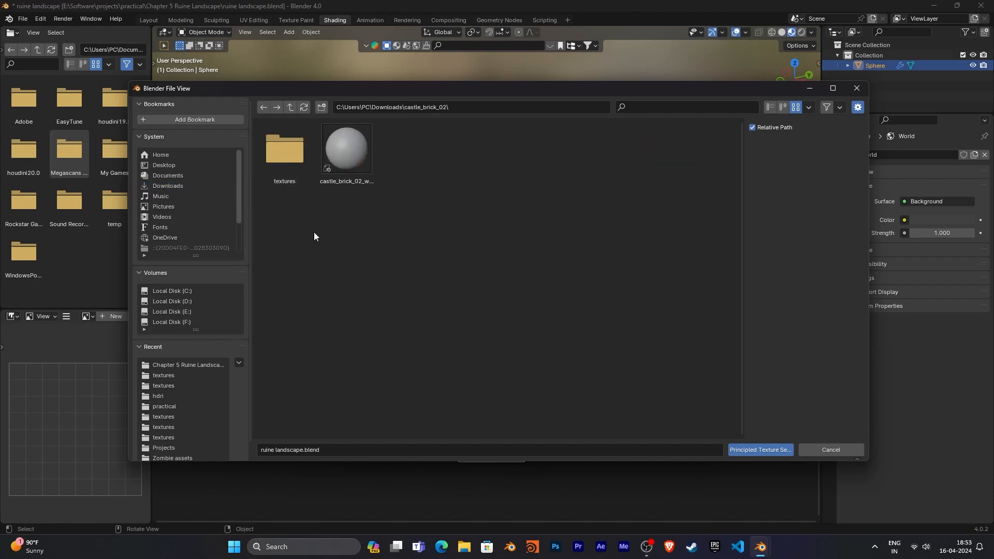
pyautogui.doubleClick(289, 171)
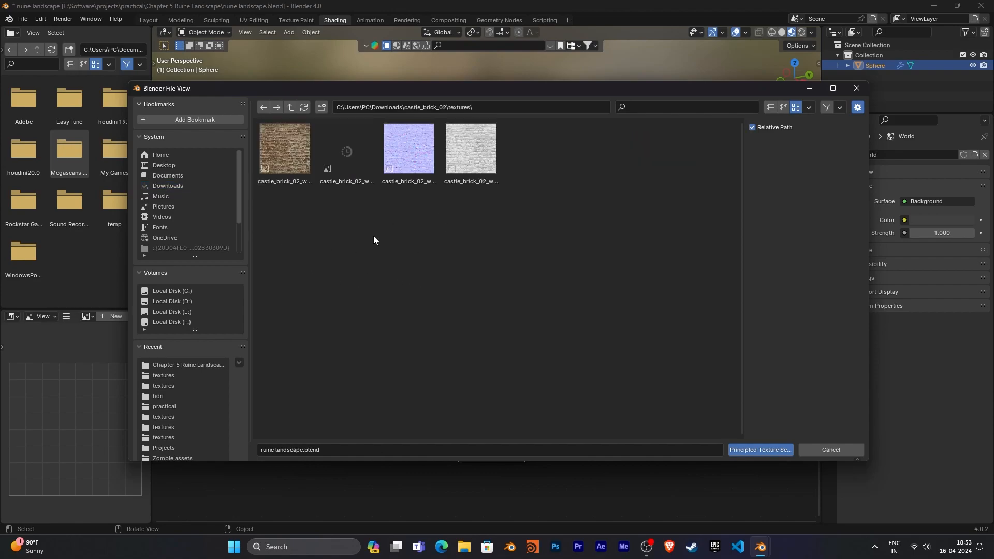
pyautogui.moveTo(281, 223); pyautogui.dragTo(464, 151)
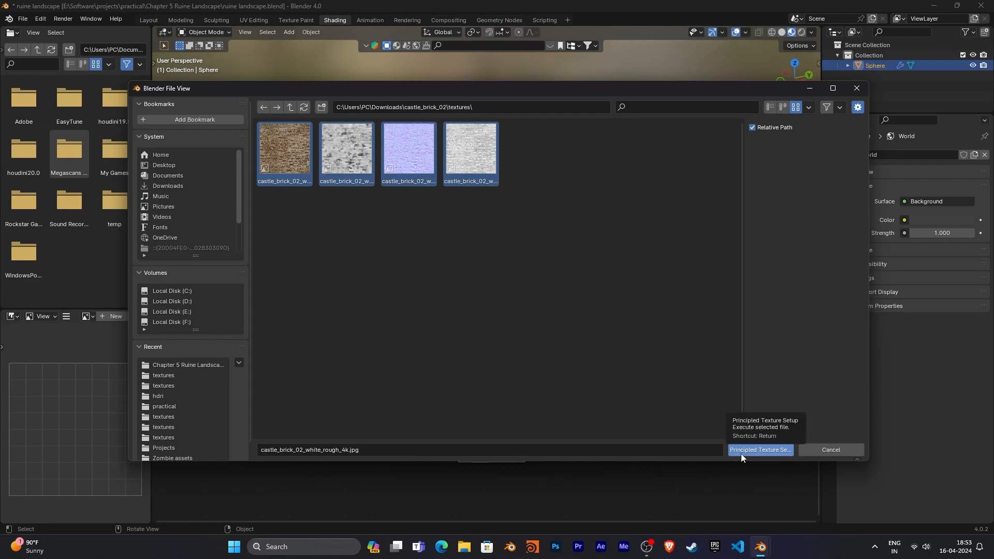
pyautogui.click(754, 450)
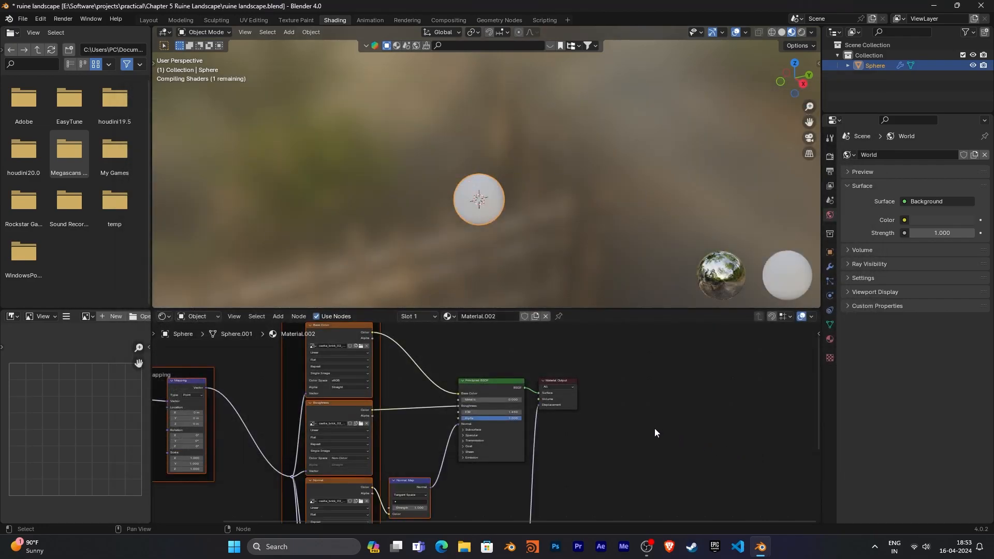
# - Inspect the brick material on the sphere up close and move the Material Output node farther from the Principled BSDF node
pyautogui.press('KP_Decimal')
pyautogui.moveTo(519, 208); pyautogui.dragTo(545, 169, button='middle')
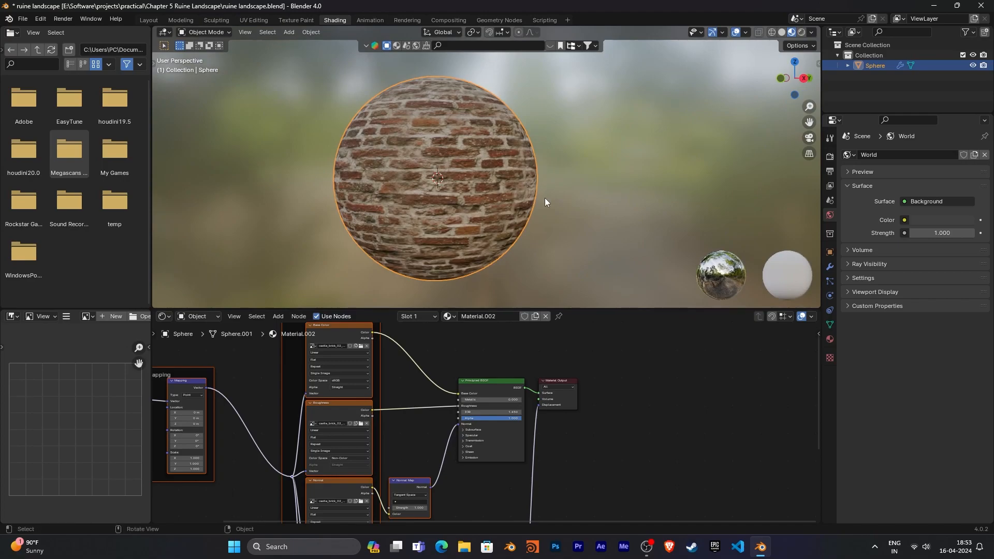
pyautogui.scroll(1, 545, 199)
pyautogui.moveTo(604, 199)
pyautogui.mouseDown(button='middle')
pyautogui.moveTo(576, 200)
pyautogui.moveTo(679, 199)
pyautogui.moveTo(598, 203)
pyautogui.mouseUp(button='middle')
pyautogui.click(614, 455)
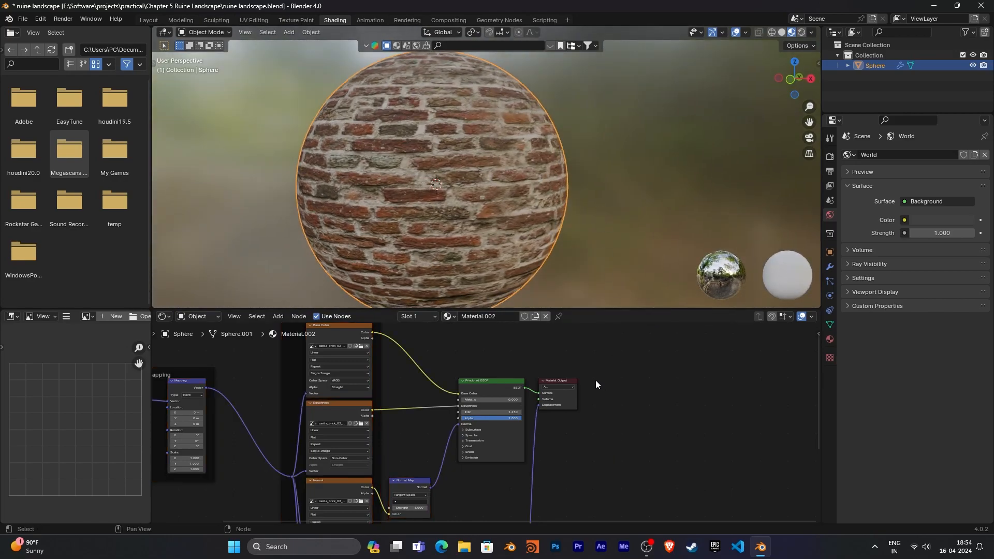
pyautogui.moveTo(573, 388); pyautogui.dragTo(689, 395)
# - Set the brick Mapping node's scale to 2 on X, Y and Z
pyautogui.moveTo(558, 418); pyautogui.dragTo(725, 368, button='middle')
pyautogui.keyDown('ctrl'); pyautogui.moveTo(406, 399); pyautogui.dragTo(551, 461, button='middle'); pyautogui.keyUp('ctrl')
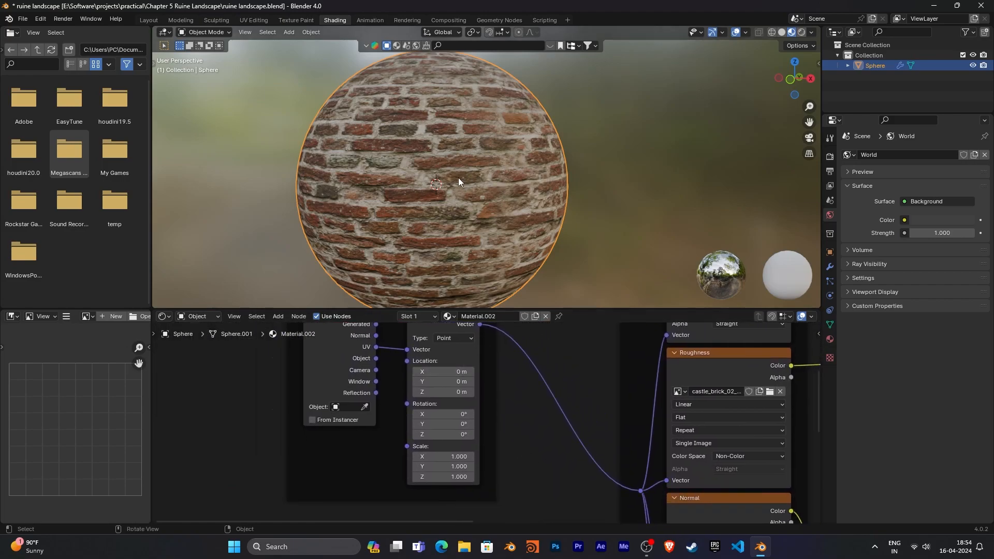
pyautogui.doubleClick(449, 457)
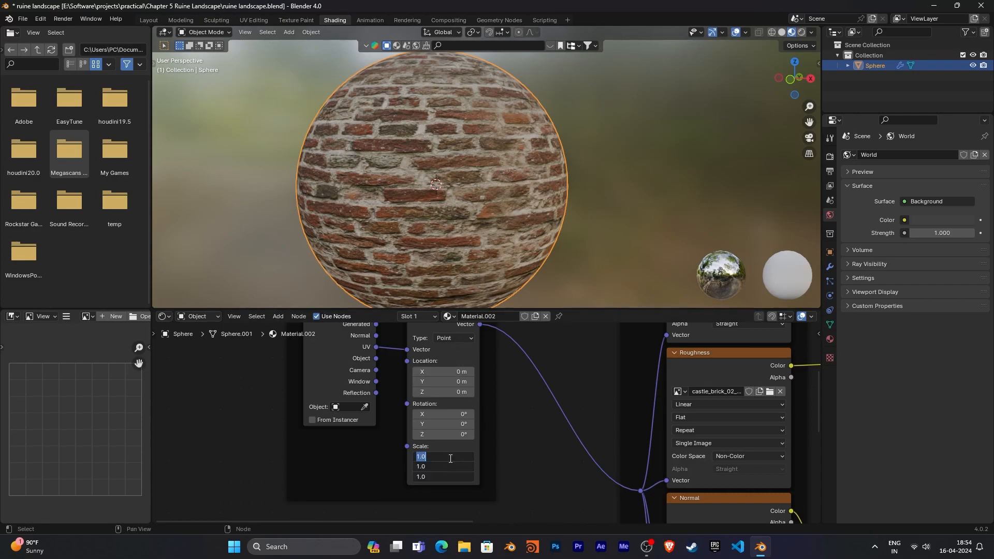
pyautogui.write('2')
pyautogui.press('Return')
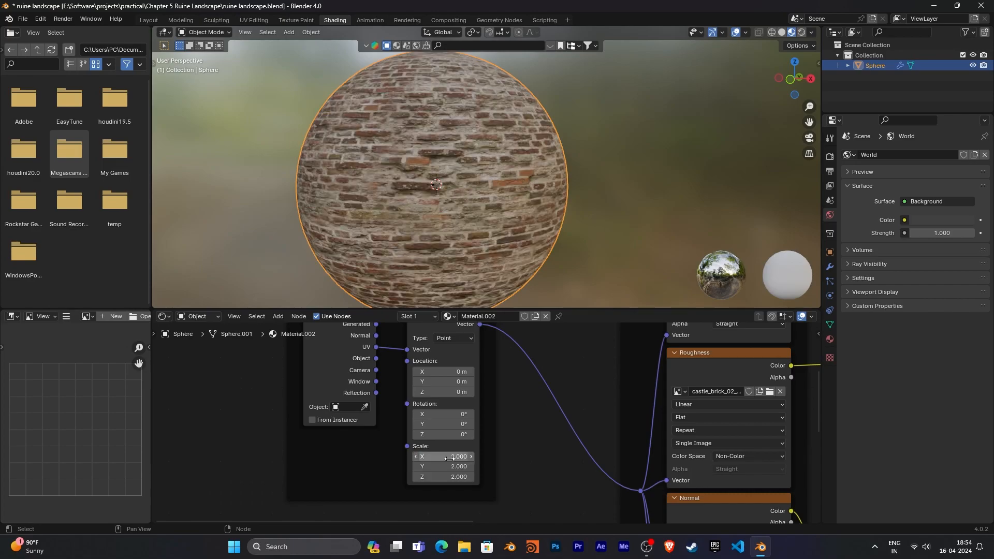
pyautogui.moveTo(582, 219); pyautogui.dragTo(676, 219, button='middle')
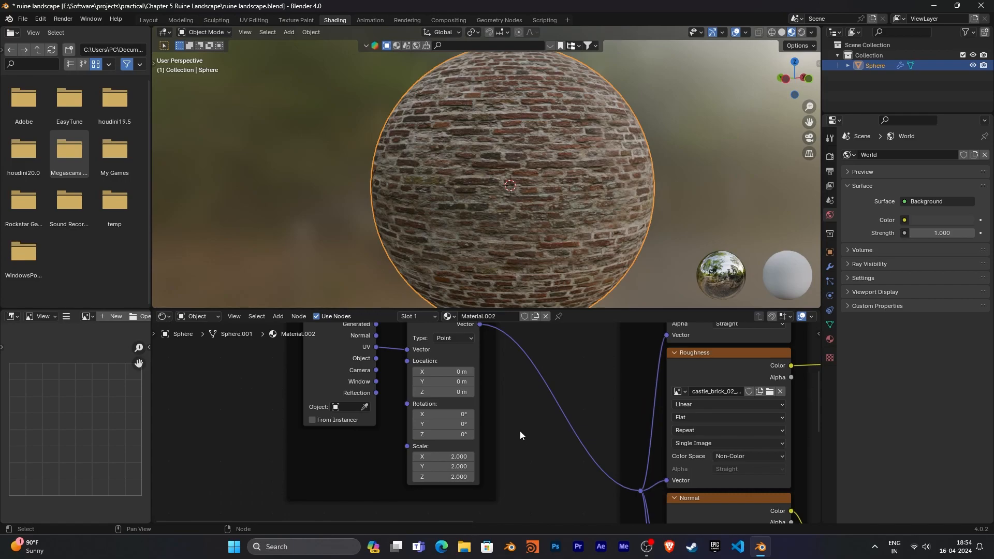
# - Tune the Mapping node's X scale to 3.8 while checking the brick proportions around the sphere
pyautogui.moveTo(455, 456); pyautogui.dragTo(511, 456)
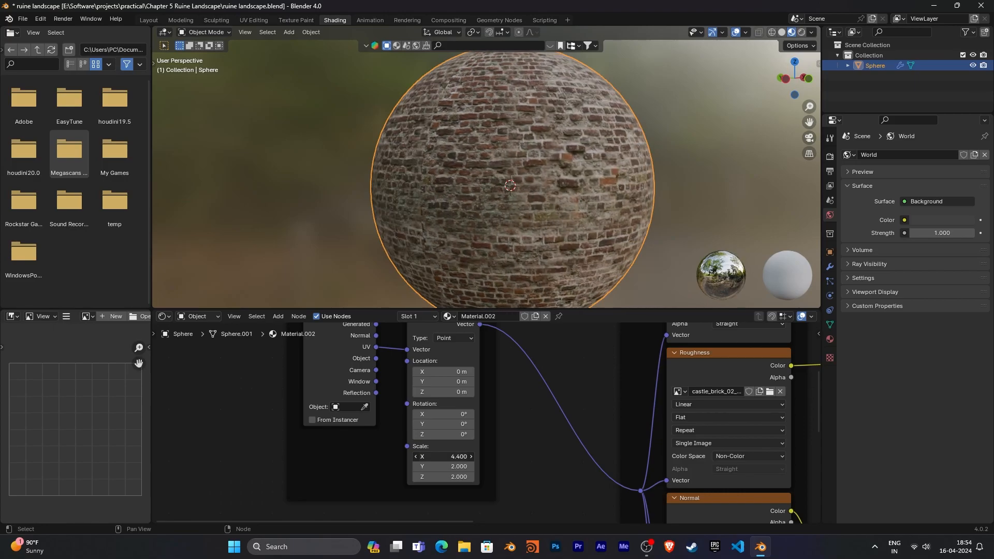
pyautogui.moveTo(620, 210); pyautogui.dragTo(539, 199, button='middle')
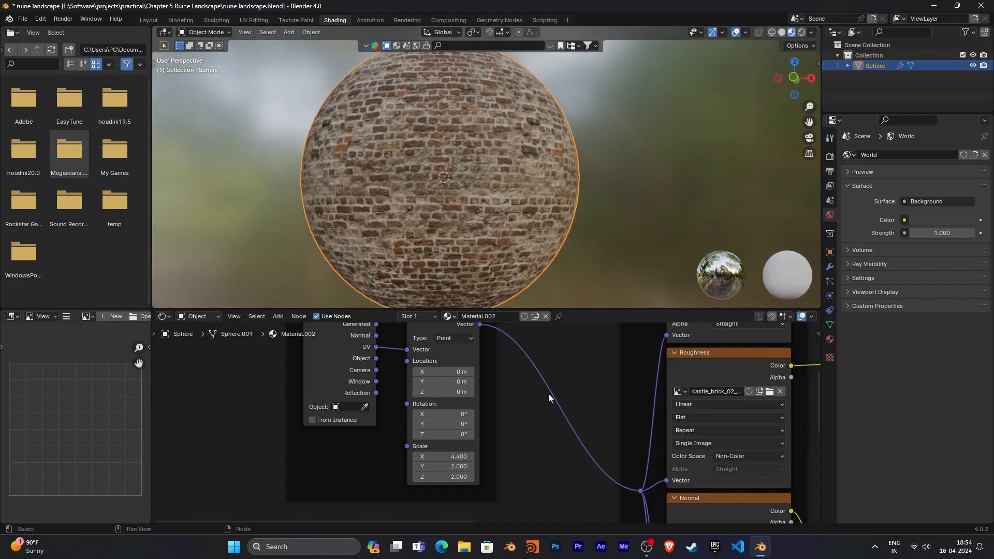
pyautogui.click(415, 456)
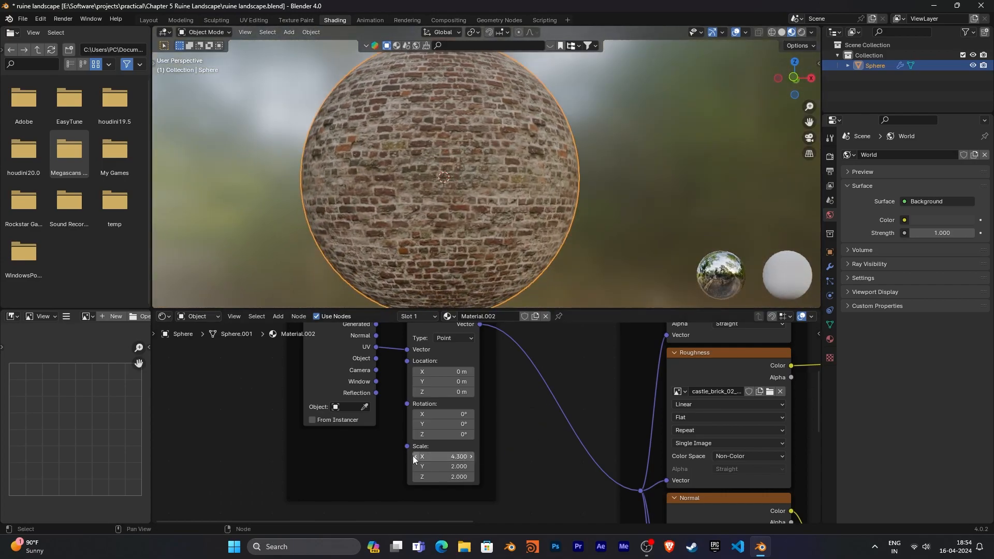
pyautogui.click(414, 457)
pyautogui.click(414, 456)
pyautogui.click(414, 457)
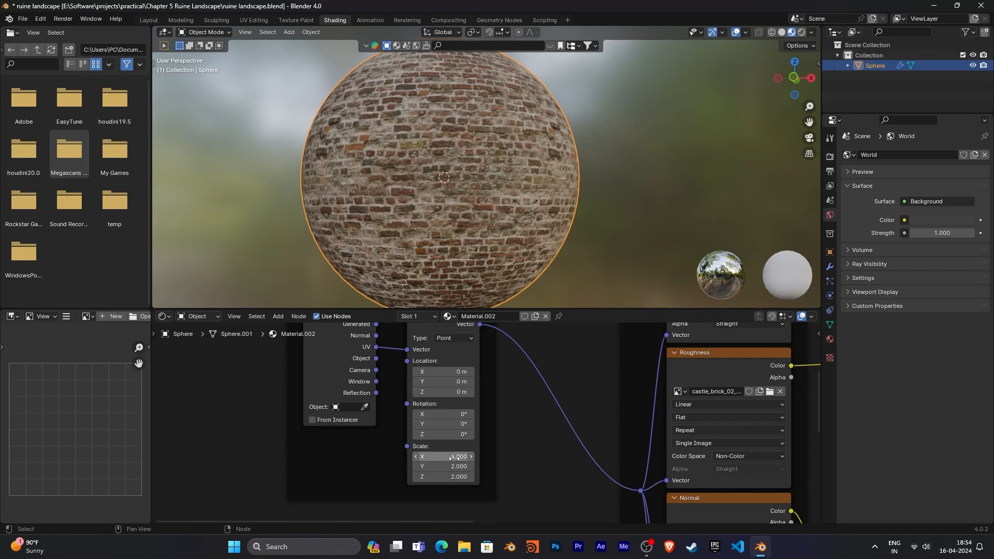
pyautogui.moveTo(464, 239); pyautogui.dragTo(486, 250, button='middle')
pyautogui.click(415, 456)
pyautogui.click(415, 456)
pyautogui.moveTo(445, 243); pyautogui.dragTo(436, 219, button='middle')
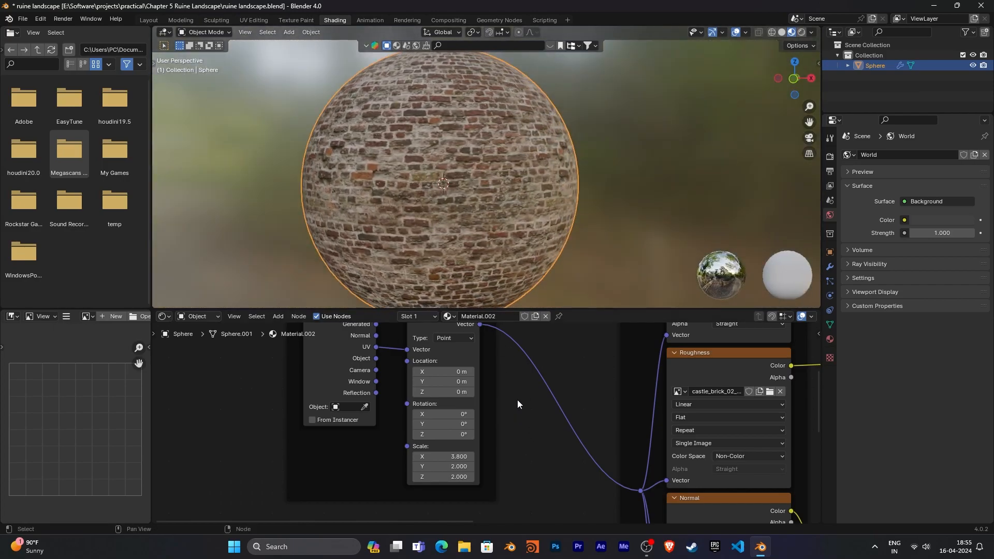
# - Duplicate the Principled BSDF node and place the copy in empty space below the Displacement node
pyautogui.scroll(-3, 517, 408)
pyautogui.moveTo(524, 431); pyautogui.dragTo(372, 414, button='middle')
pyautogui.moveTo(539, 387); pyautogui.dragTo(547, 426, button='middle')
pyautogui.scroll(-6, 526, 434)
pyautogui.moveTo(545, 472); pyautogui.dragTo(486, 435, button='middle')
pyautogui.click(430, 364)
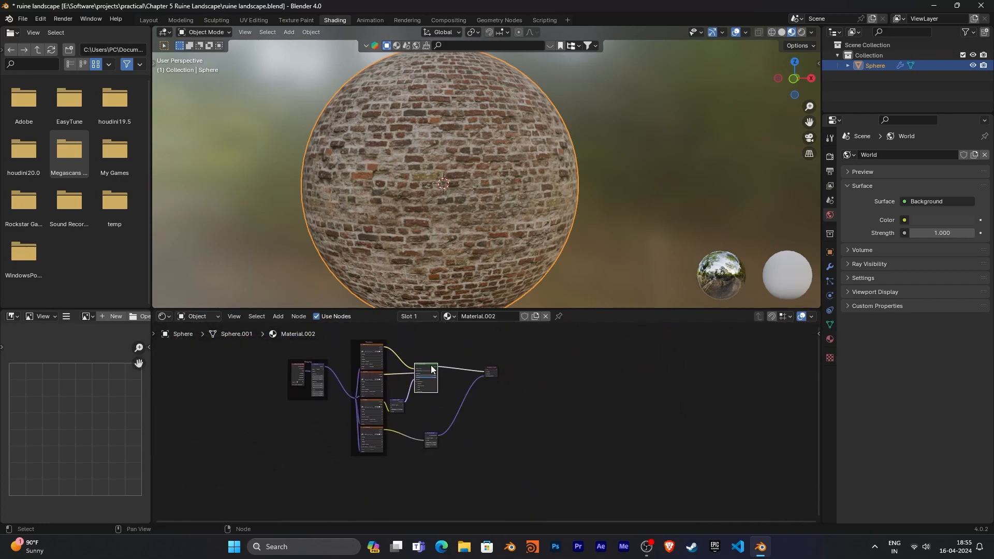
pyautogui.hotkey('shift', 'd')
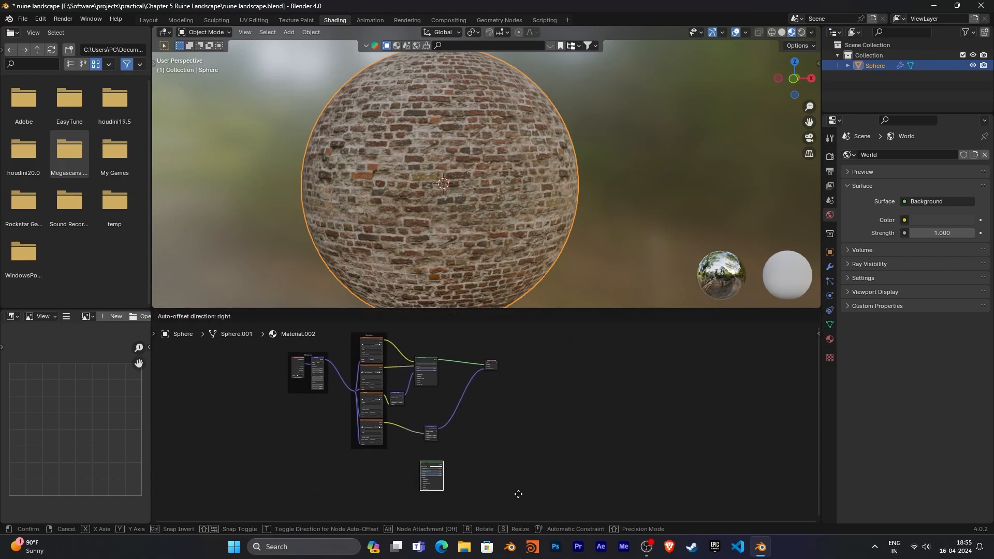
pyautogui.click(523, 489)
pyautogui.moveTo(506, 436); pyautogui.dragTo(508, 413, button='middle')
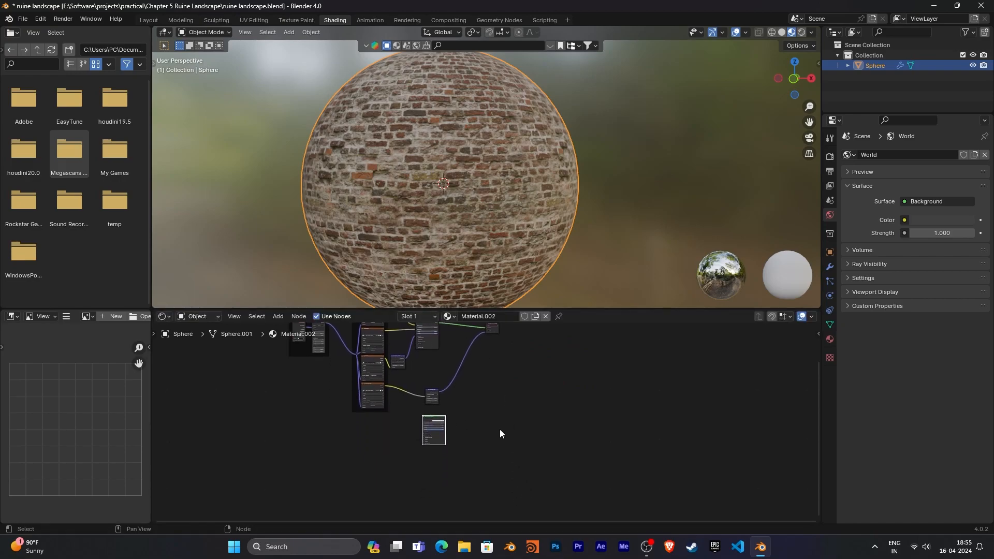
pyautogui.press('g')
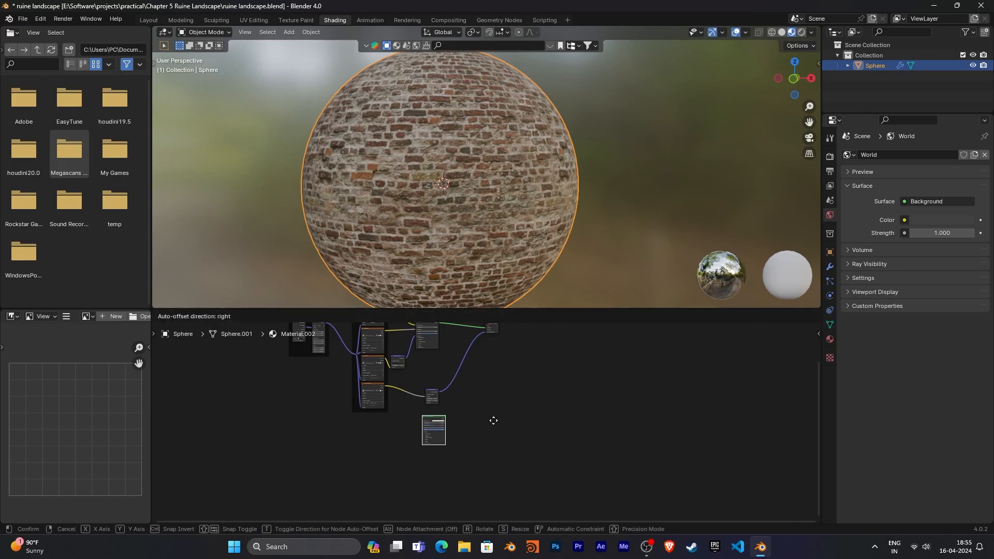
pyautogui.click(504, 454)
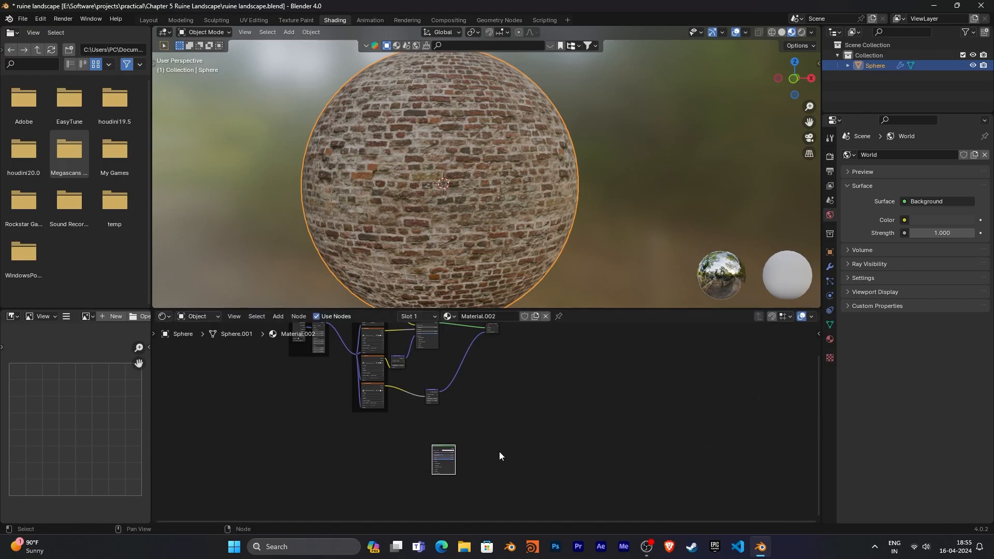
# - Run Principled Texture Setup on the duplicated shader with all four rock_boulder_dry images from rocky_builder\textures in Downloads
pyautogui.hotkey('ctrl', 'shift', 't')
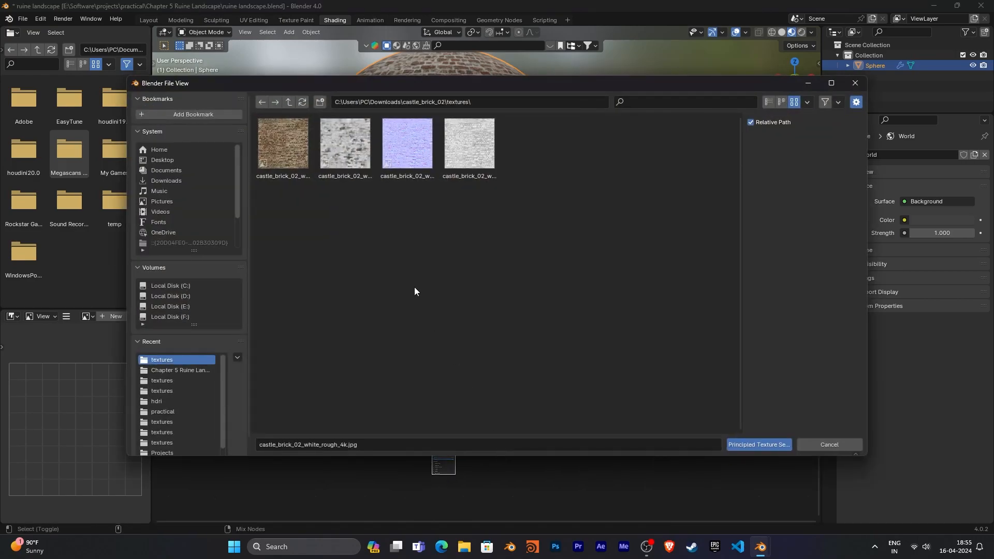
pyautogui.click(288, 103)
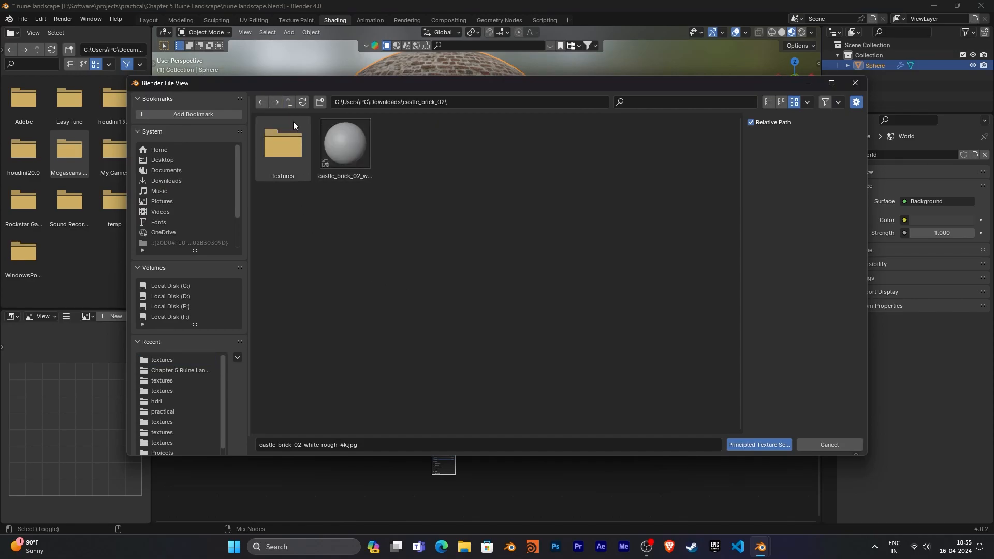
pyautogui.click(290, 101)
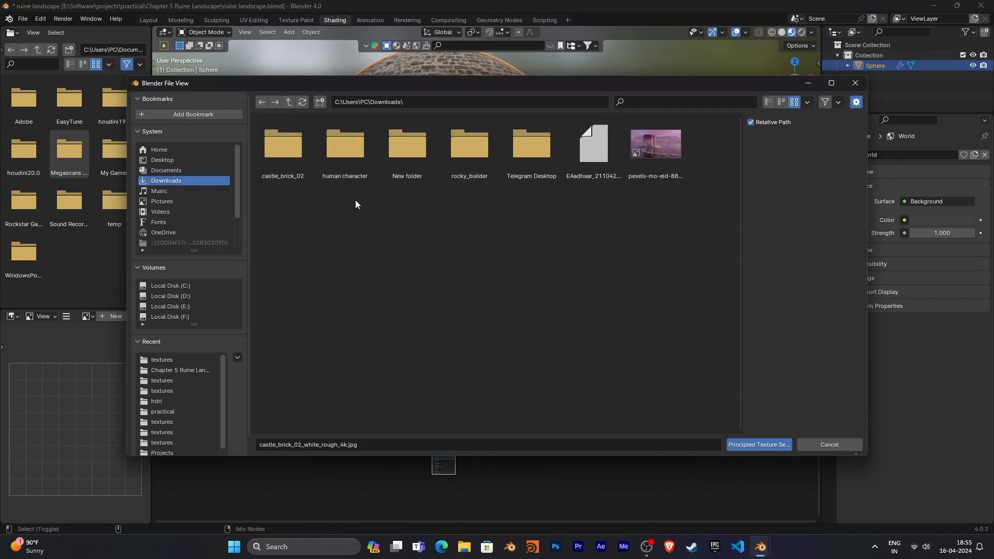
pyautogui.doubleClick(471, 161)
pyautogui.click(293, 156)
pyautogui.doubleClick(293, 157)
pyautogui.moveTo(284, 218); pyautogui.dragTo(470, 133)
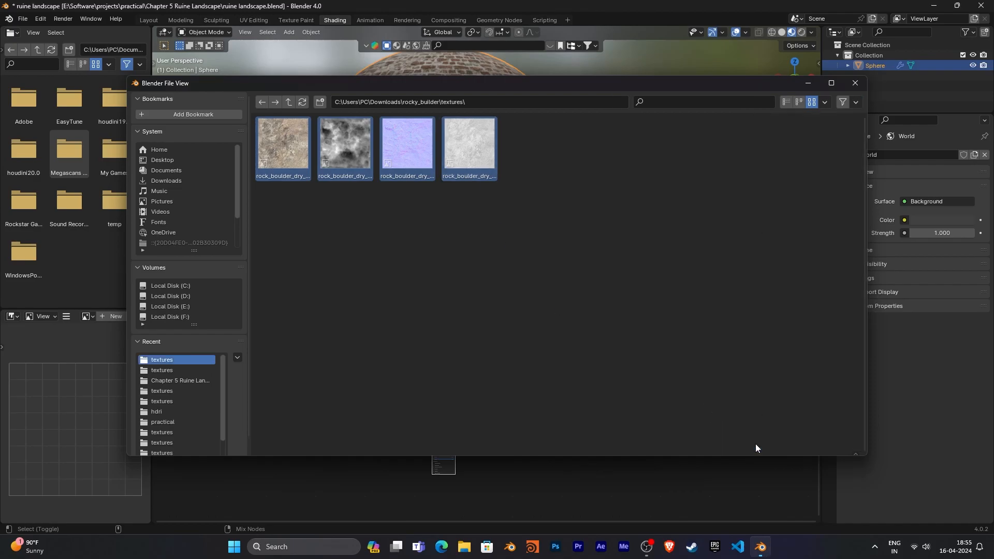
pyautogui.click(756, 444)
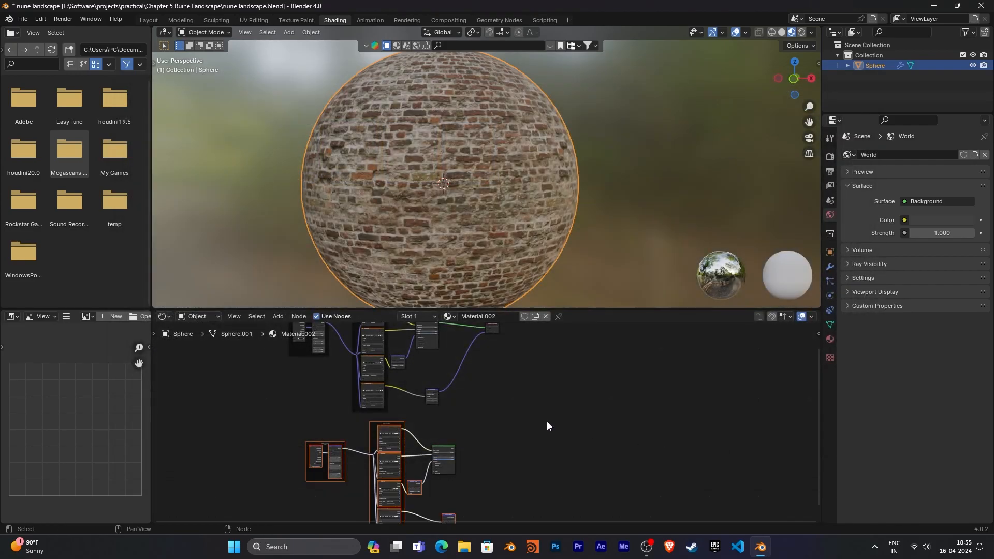
pyautogui.click(539, 447)
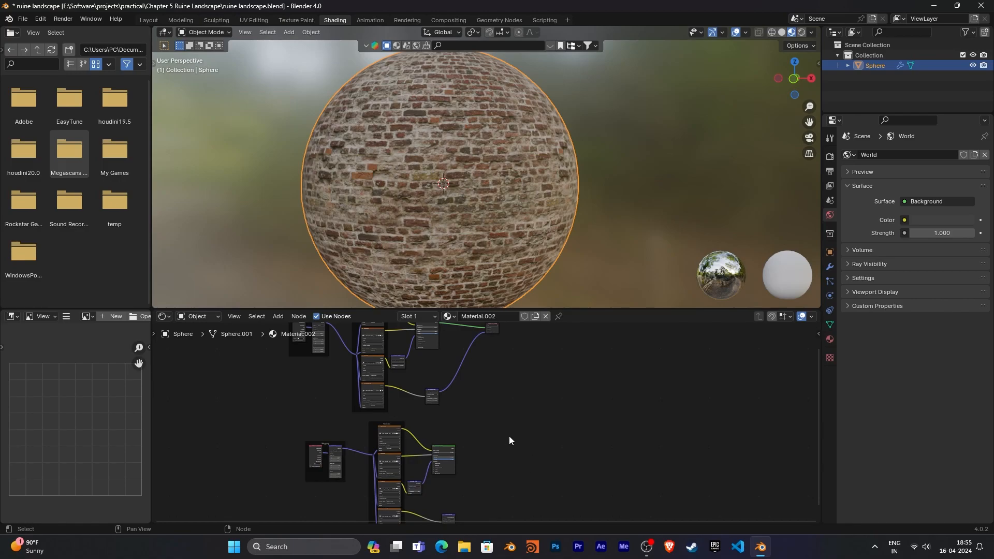
# - Align the whole rock node setup beneath the brick setup, and lower the Material Output node to sit between the two
pyautogui.scroll(-2, 512, 440)
pyautogui.moveTo(483, 499); pyautogui.dragTo(324, 383)
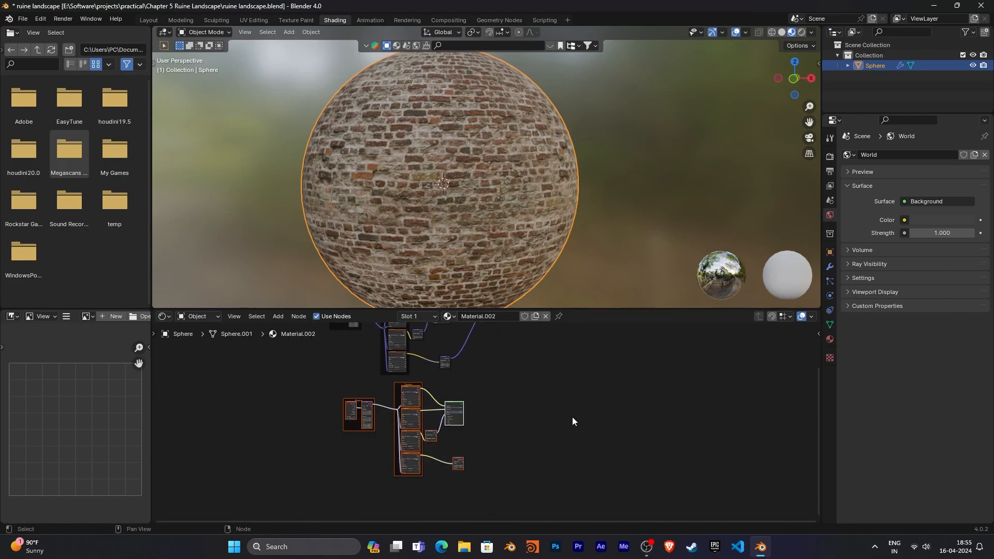
pyautogui.press('g')
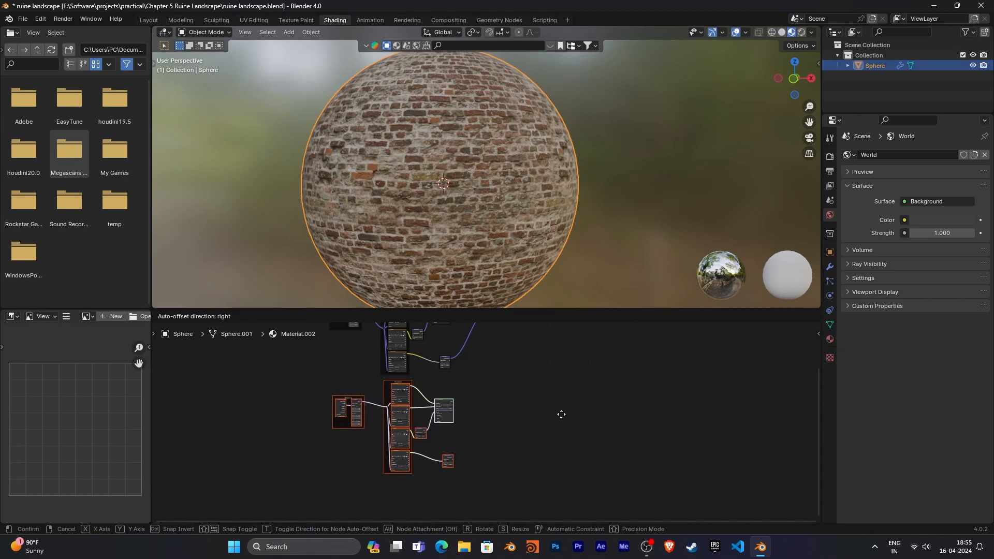
pyautogui.click(560, 413)
pyautogui.click(541, 391)
pyautogui.moveTo(542, 363); pyautogui.dragTo(438, 356, button='middle')
pyautogui.moveTo(422, 332); pyautogui.dragTo(487, 429)
# - Add a Mix Shader node in the space between the two Principled BSDF setups
pyautogui.keyDown('ctrl'); pyautogui.moveTo(495, 476); pyautogui.dragTo(427, 403, button='middle'); pyautogui.keyUp('ctrl')
pyautogui.keyDown('shift'); pyautogui.moveTo(448, 471); pyautogui.dragTo(515, 501, button='middle'); pyautogui.keyUp('shift')
pyautogui.moveTo(439, 408); pyautogui.dragTo(384, 490, button='middle')
pyautogui.hotkey('shift', 'a')
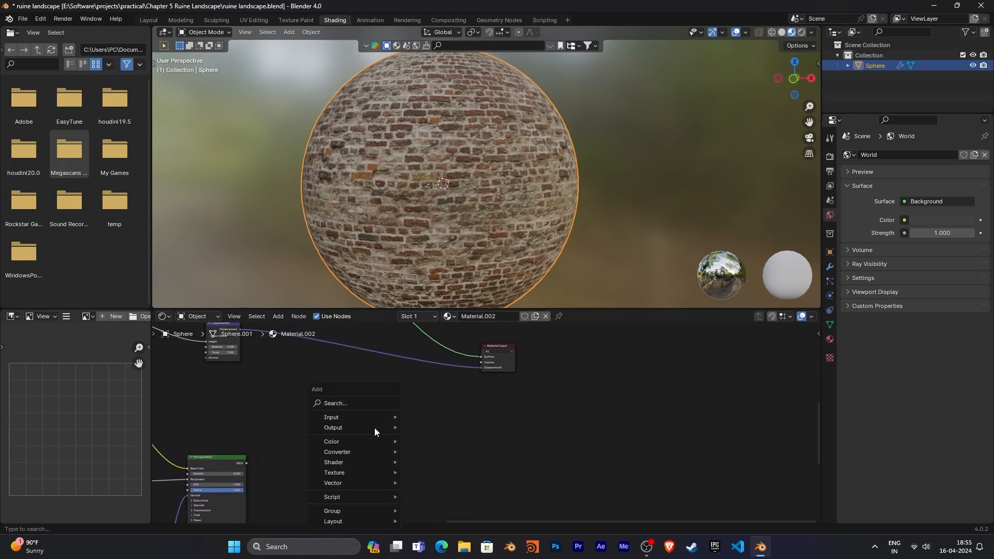
pyautogui.click(370, 408)
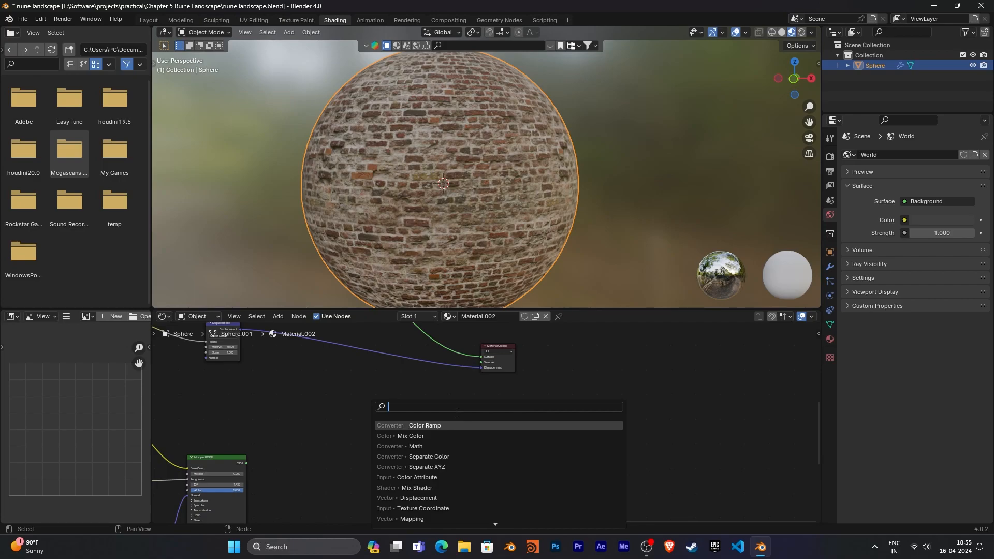
pyautogui.write('mix shade')
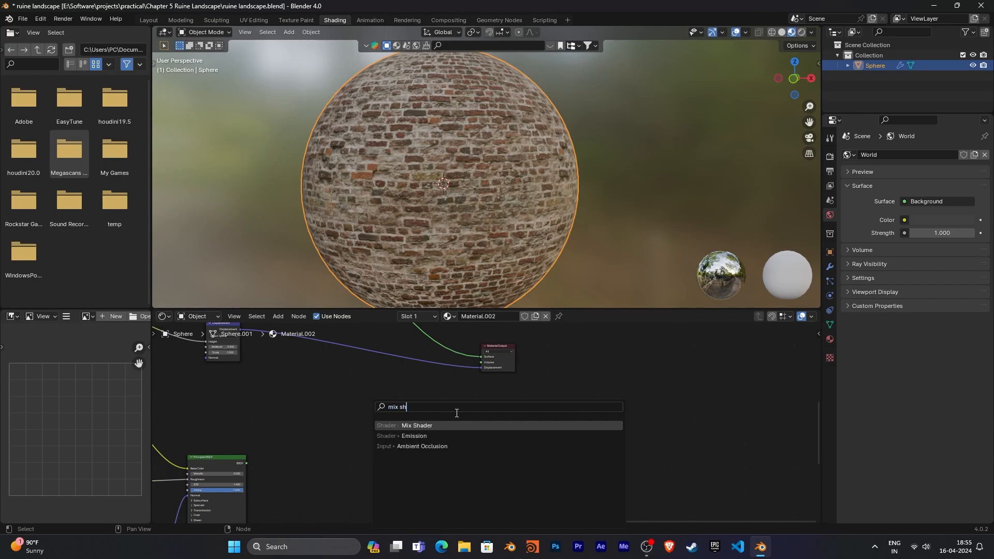
pyautogui.press('Return')
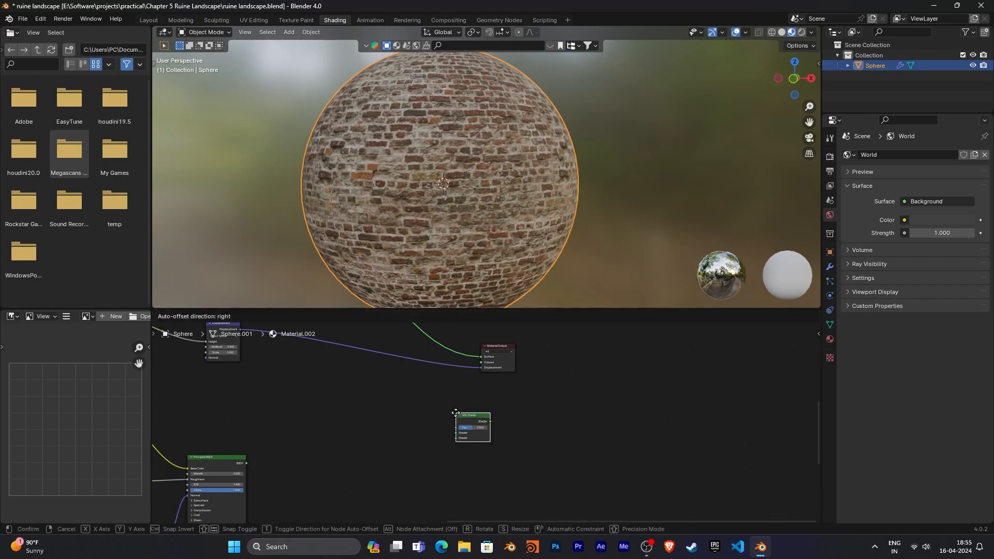
pyautogui.click(369, 402)
# - Insert the Mix Shader between the brick Principled BSDF and Material Output, and connect the rock Principled BSDF to its second shader input
pyautogui.moveTo(467, 389); pyautogui.dragTo(550, 337, button='middle')
pyautogui.scroll(-2, 473, 477)
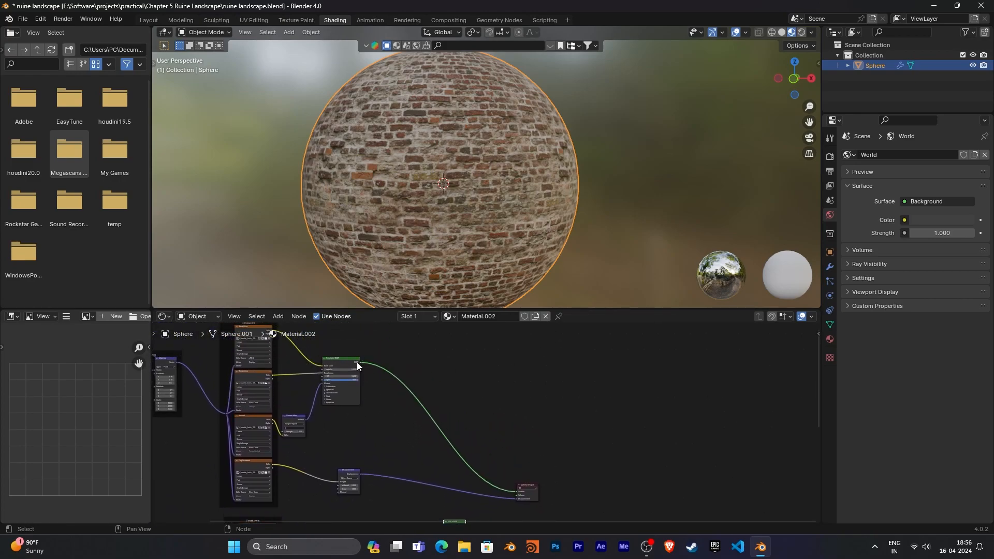
pyautogui.press('KP_Decimal')
pyautogui.moveTo(514, 433); pyautogui.dragTo(452, 464, button='middle')
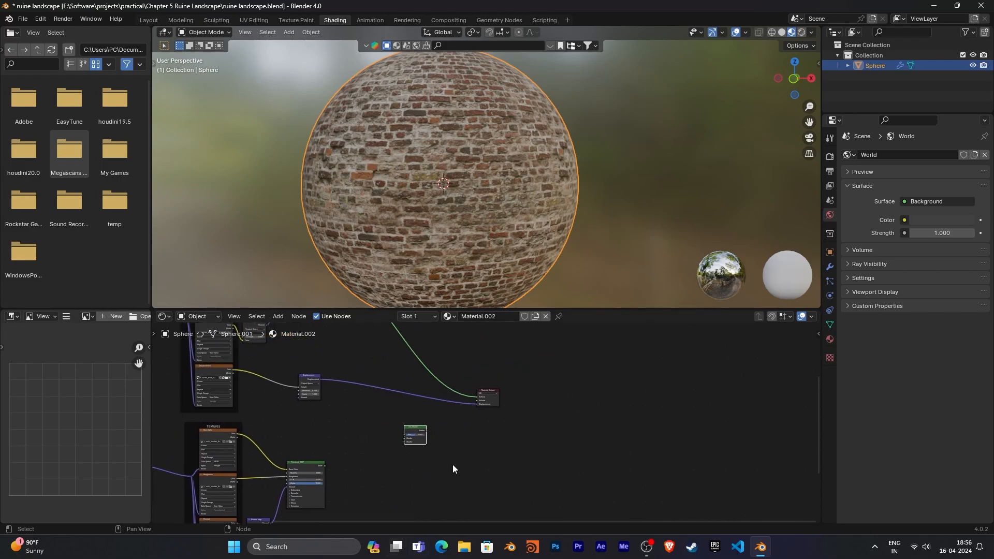
pyautogui.moveTo(414, 427); pyautogui.dragTo(423, 359)
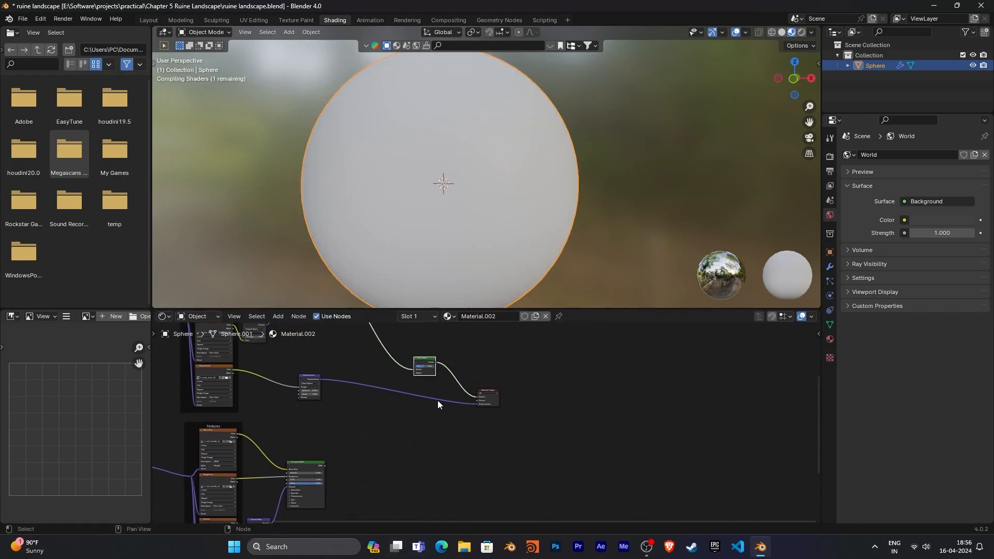
pyautogui.moveTo(426, 446); pyautogui.dragTo(424, 473, button='middle')
pyautogui.moveTo(322, 495); pyautogui.dragTo(415, 402)
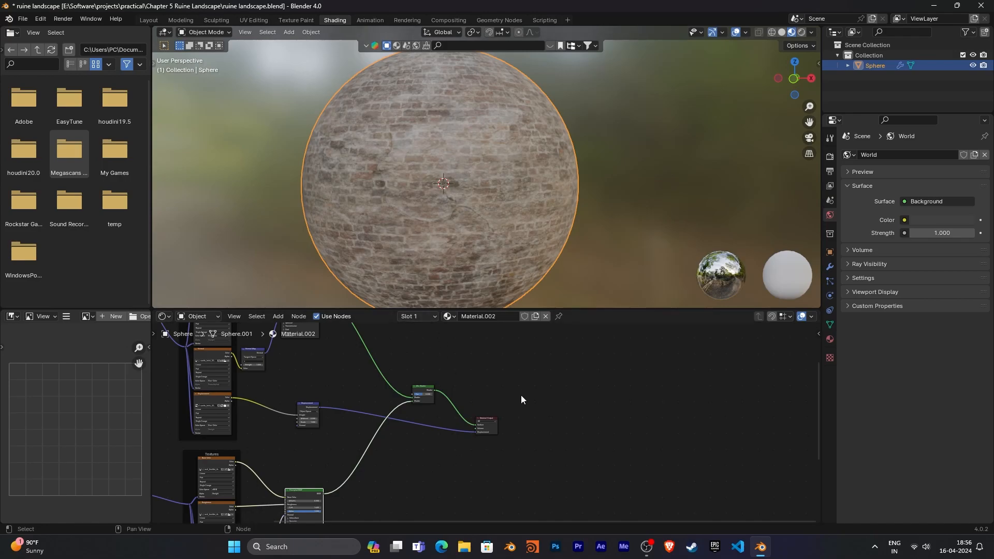
# - Delete the rock setup's Mapping frame with its nodes and connect the brick Mapping node's vector output to the rock textures' reroute
pyautogui.moveTo(521, 395); pyautogui.dragTo(765, 499, button='middle')
pyautogui.click(387, 485)
pyautogui.click(349, 438)
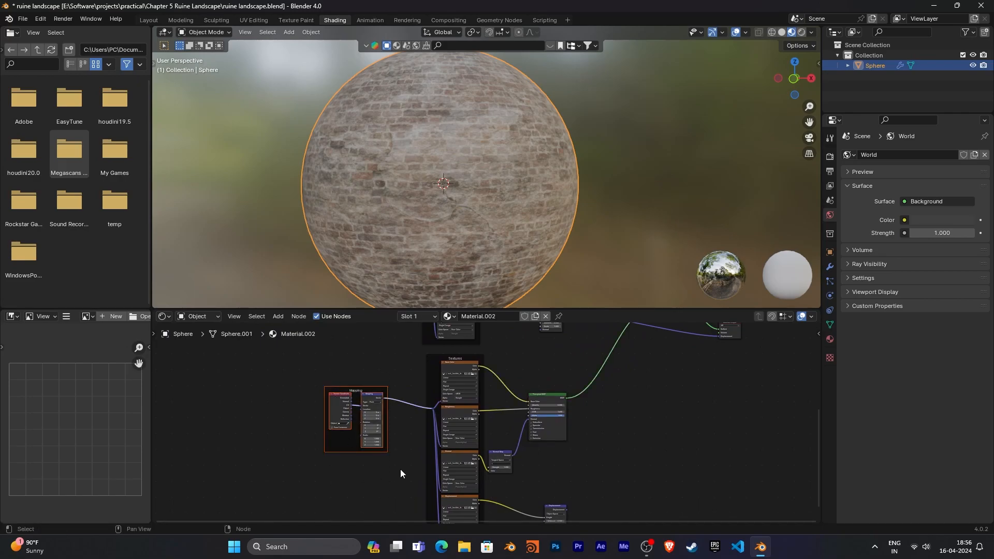
pyautogui.press('x')
pyautogui.moveTo(365, 392); pyautogui.dragTo(440, 337, button='middle')
pyautogui.moveTo(442, 348); pyautogui.dragTo(491, 477)
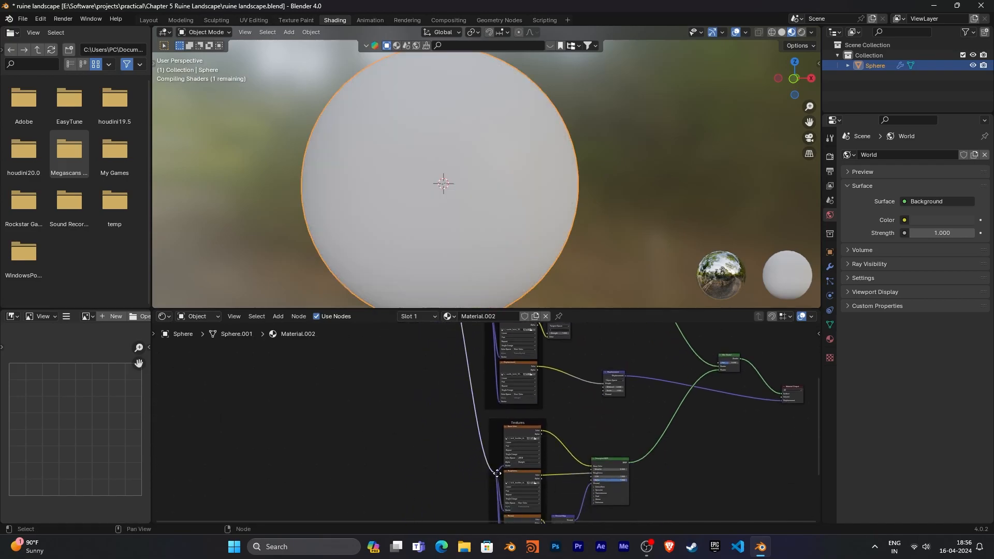
# - Move the shared Mapping frame down so it sits midway between the brick and rock texture setups
pyautogui.moveTo(417, 364); pyautogui.dragTo(393, 450, button='middle')
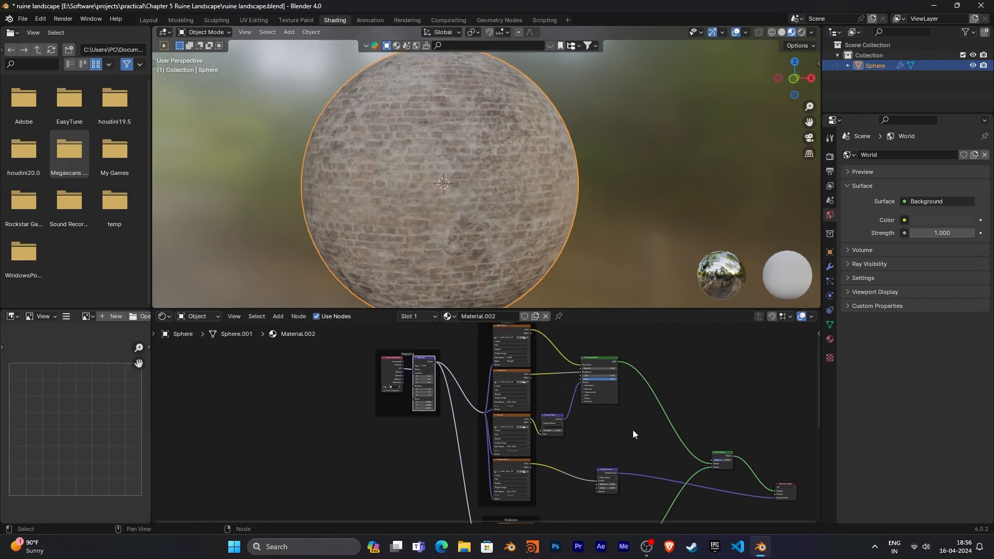
pyautogui.moveTo(431, 455); pyautogui.dragTo(393, 347)
pyautogui.scroll(-2, 417, 452)
pyautogui.scroll(-2, 437, 448)
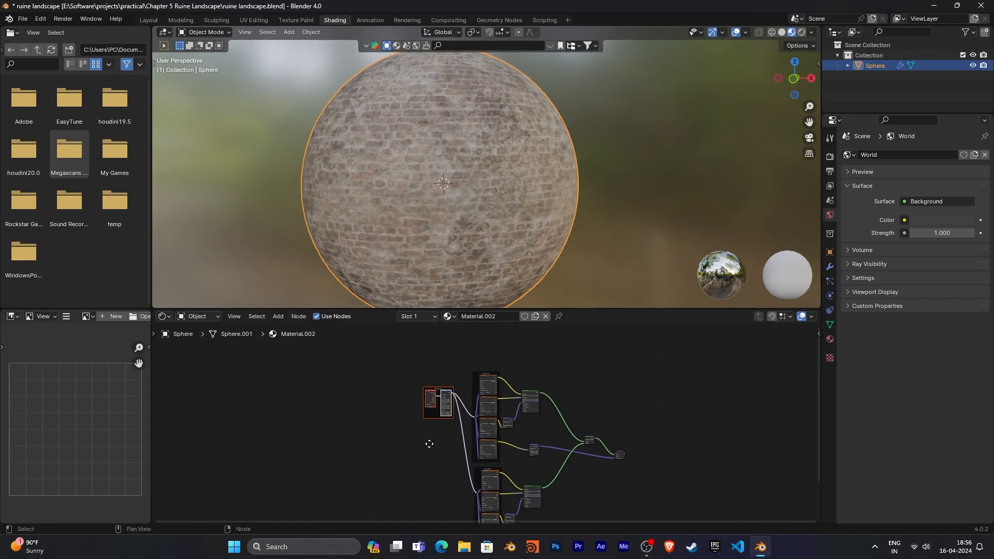
pyautogui.press('g')
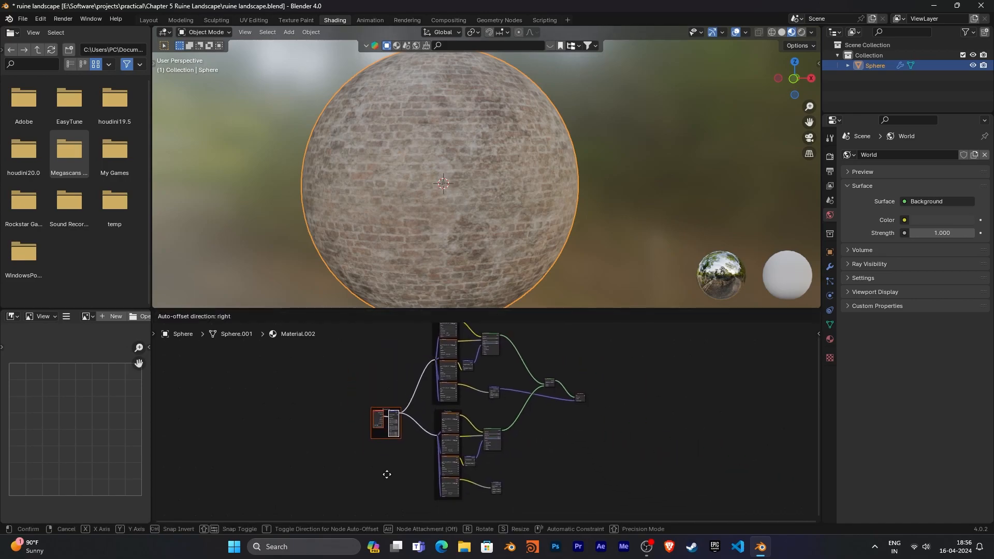
pyautogui.click(387, 461)
pyautogui.click(567, 444)
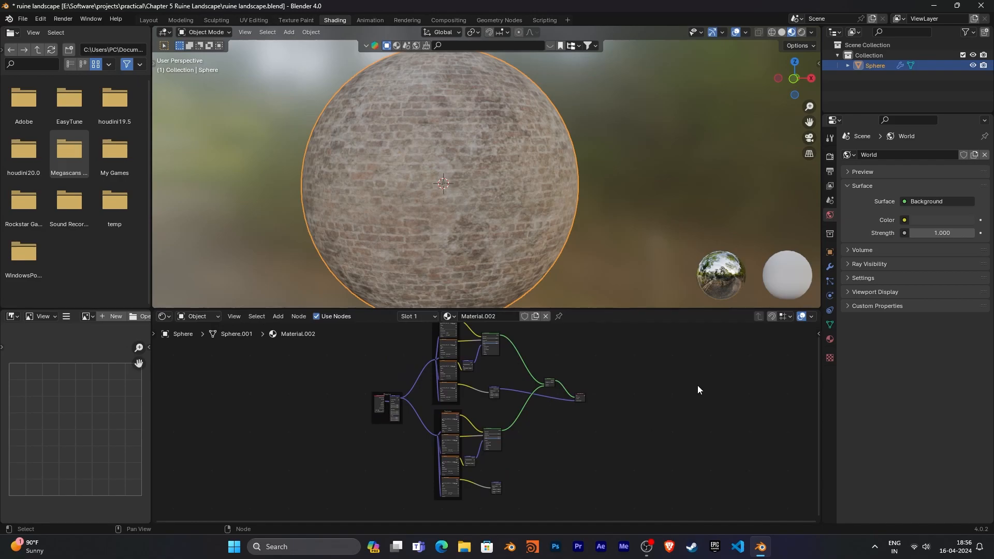
# - Insert a Mix Color node on the link between the brick Displacement node and the Material Output
pyautogui.moveTo(697, 385); pyautogui.dragTo(583, 382, button='middle')
pyautogui.scroll(5, 466, 408)
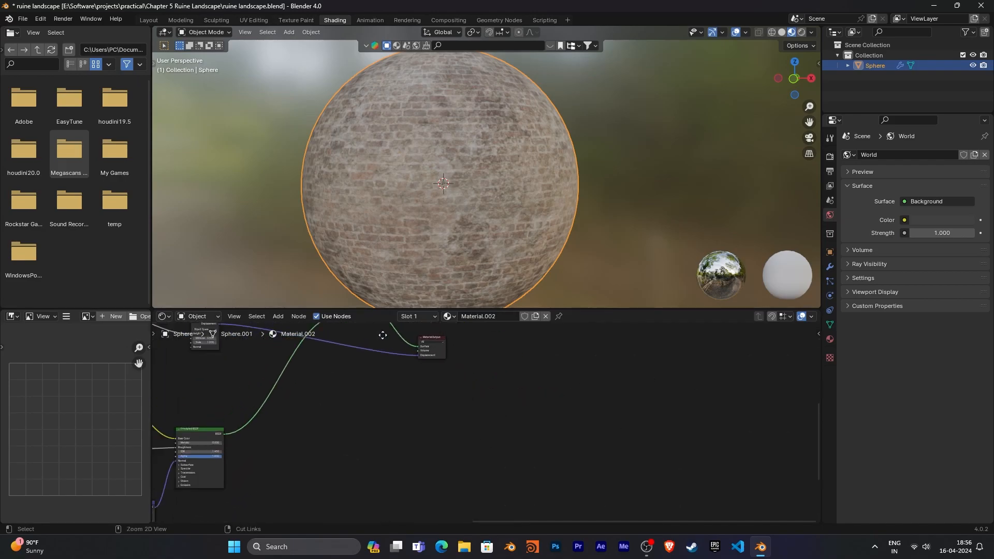
pyautogui.moveTo(421, 377); pyautogui.dragTo(509, 411, button='middle')
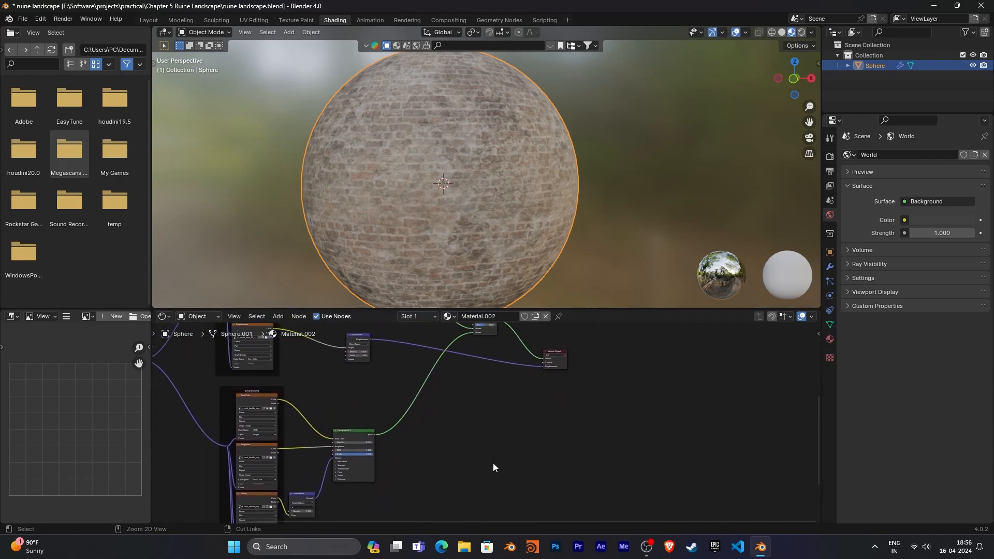
pyautogui.keyDown('ctrl'); pyautogui.moveTo(504, 460); pyautogui.dragTo(523, 411, button='middle'); pyautogui.keyUp('ctrl')
pyautogui.moveTo(383, 472); pyautogui.dragTo(383, 440)
pyautogui.moveTo(549, 377); pyautogui.dragTo(511, 444, button='middle')
pyautogui.hotkey('shift', 'a')
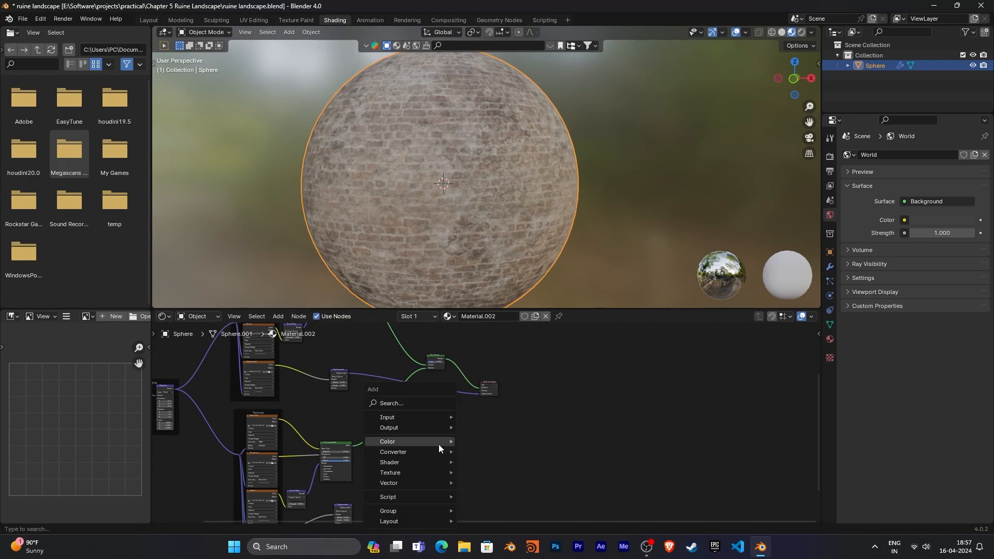
pyautogui.click(423, 400)
pyautogui.write('mix colo')
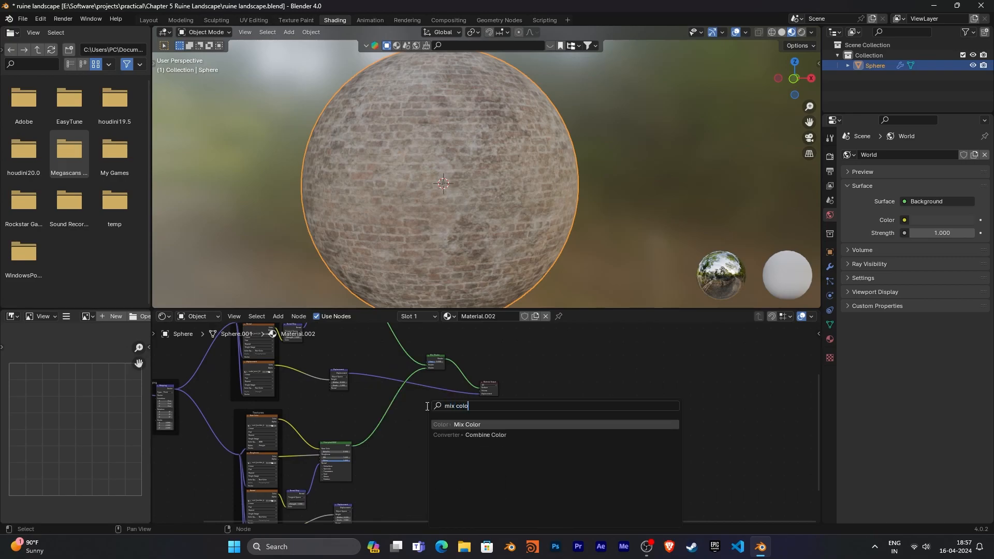
pyautogui.press('Return')
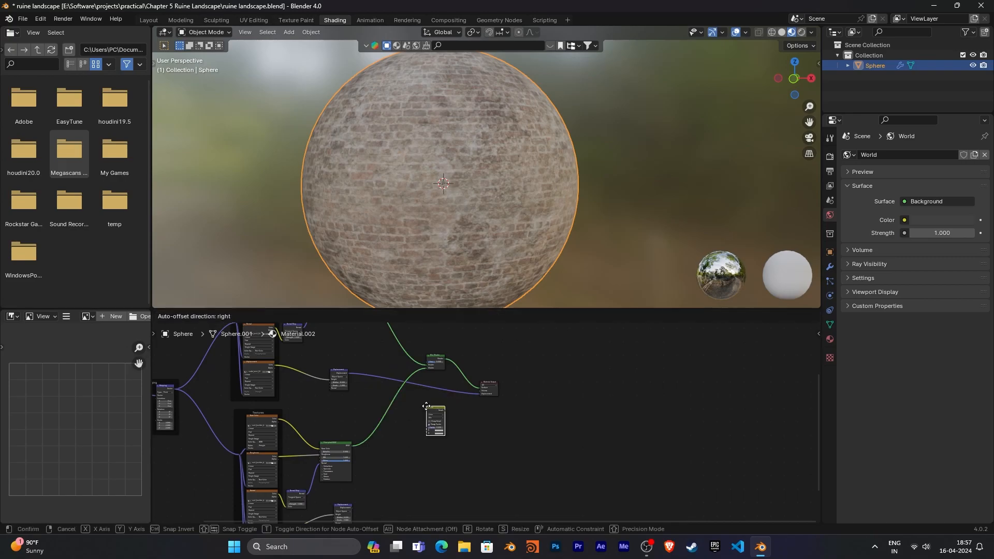
pyautogui.click(434, 378)
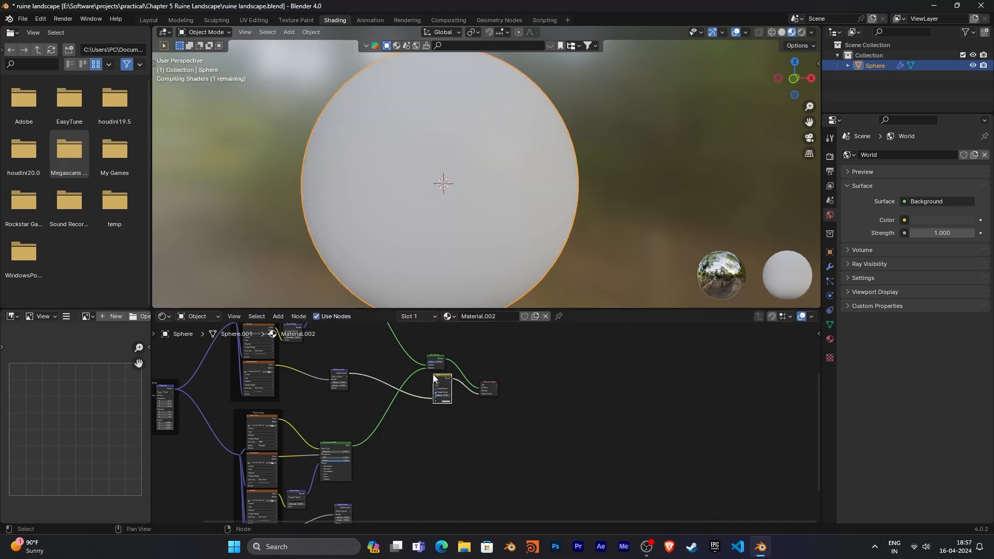
# - Connect the rock Displacement to the Mix Color node's second color input, align that node beneath the Mix Shader, and move Material Output farther away
pyautogui.moveTo(353, 506); pyautogui.dragTo(433, 402)
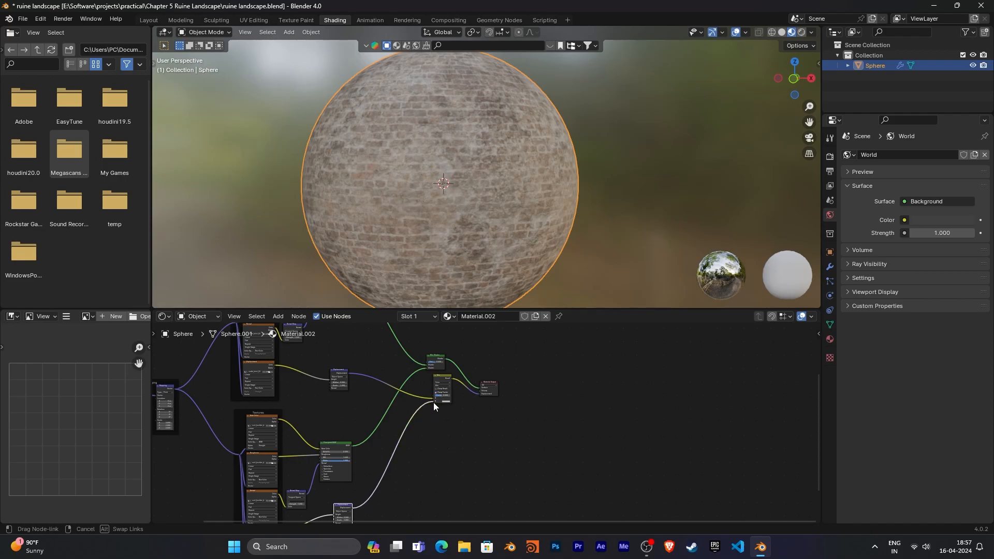
pyautogui.click(446, 377)
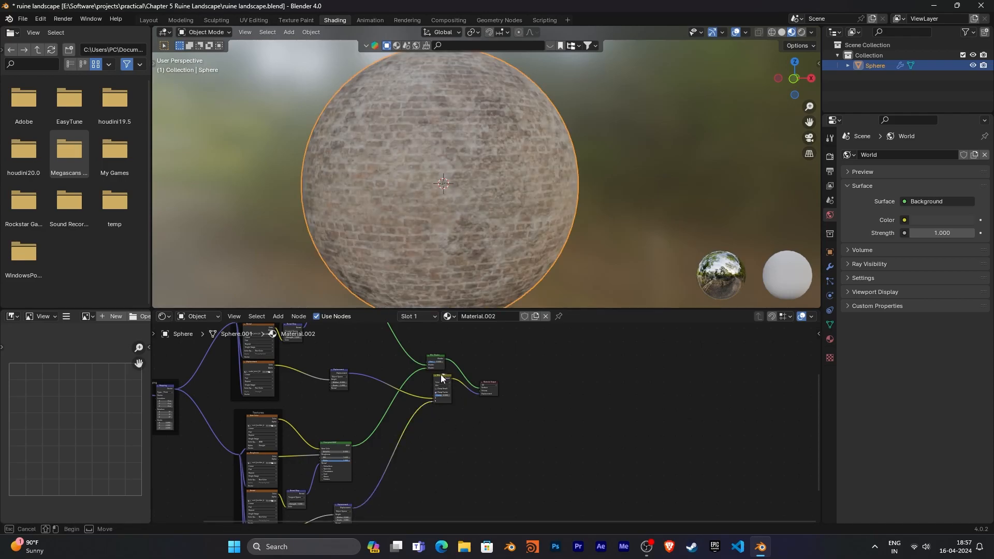
pyautogui.moveTo(445, 374); pyautogui.dragTo(436, 379)
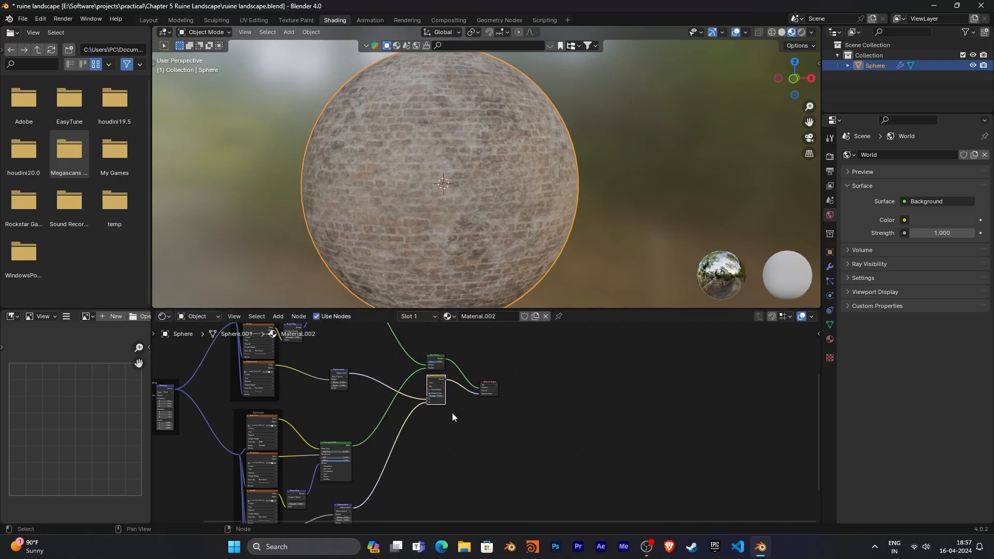
pyautogui.moveTo(495, 381); pyautogui.dragTo(528, 366)
pyautogui.moveTo(480, 408); pyautogui.dragTo(554, 446, button='middle')
pyautogui.scroll(-2, 510, 450)
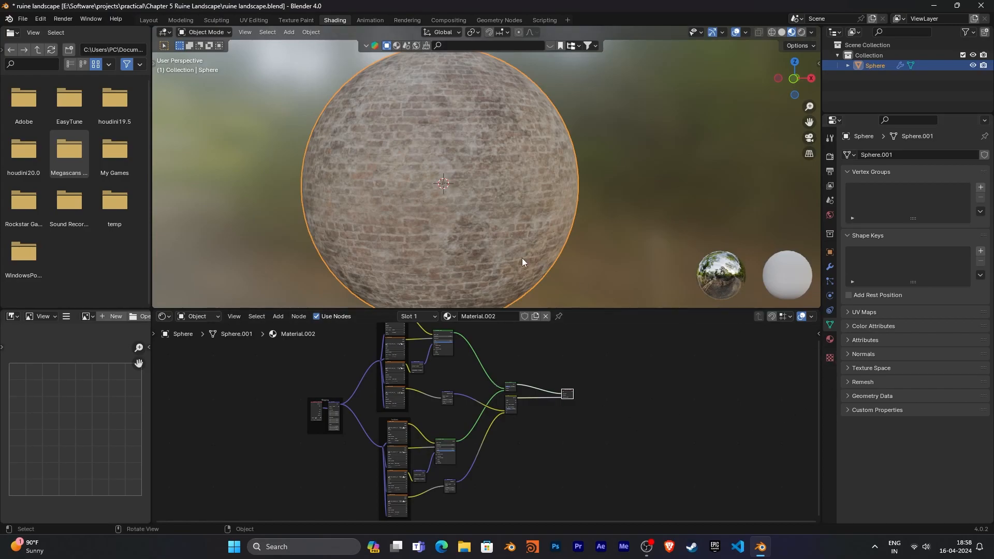
# - Add a color attribute named Color to the sphere mesh, with Vertex domain, Color data type and black fill
pyautogui.click(147, 20)
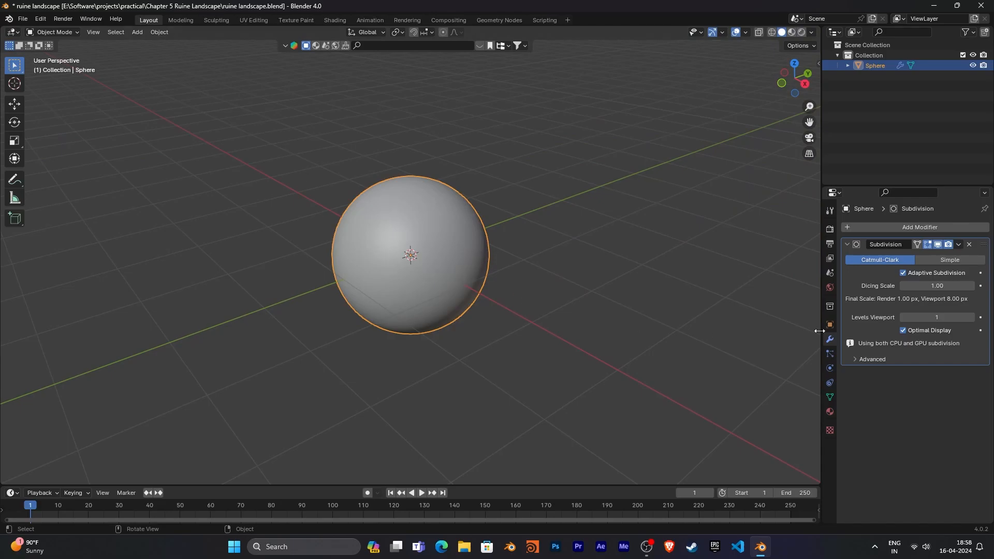
pyautogui.click(830, 398)
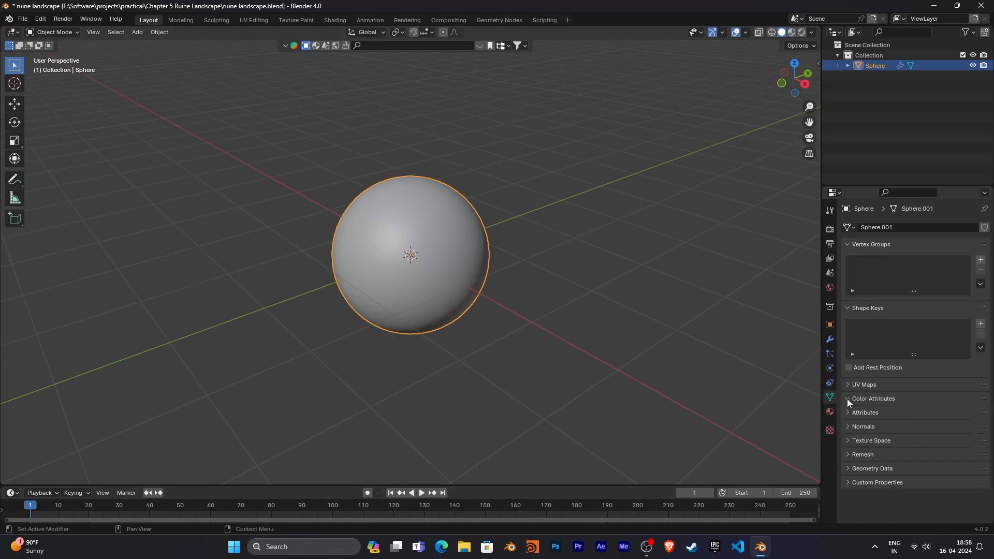
pyautogui.click(847, 399)
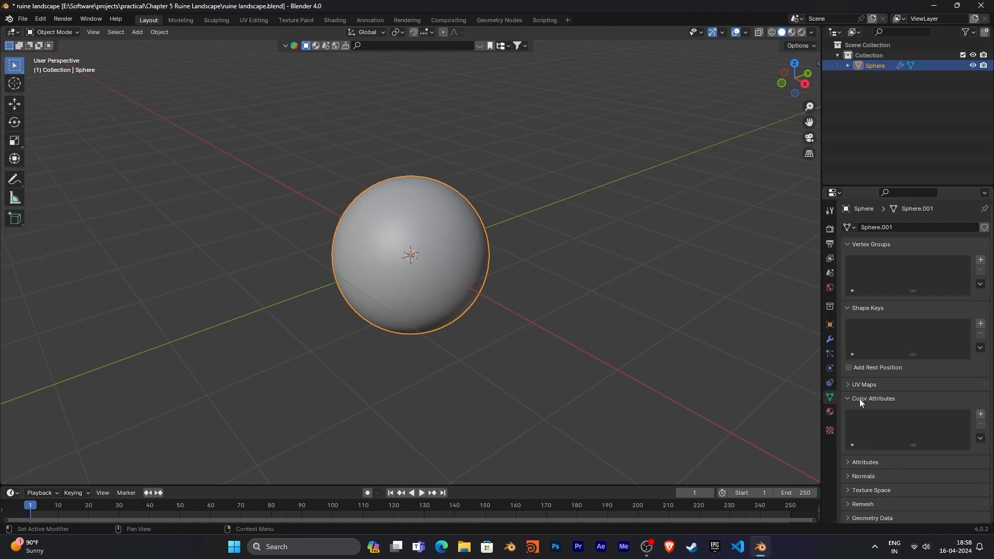
pyautogui.click(980, 415)
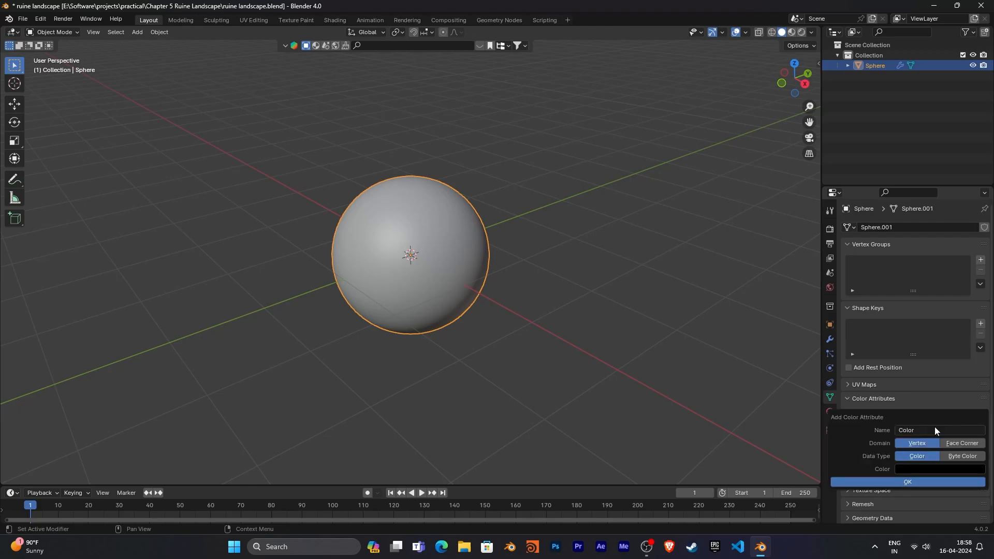
pyautogui.click(905, 482)
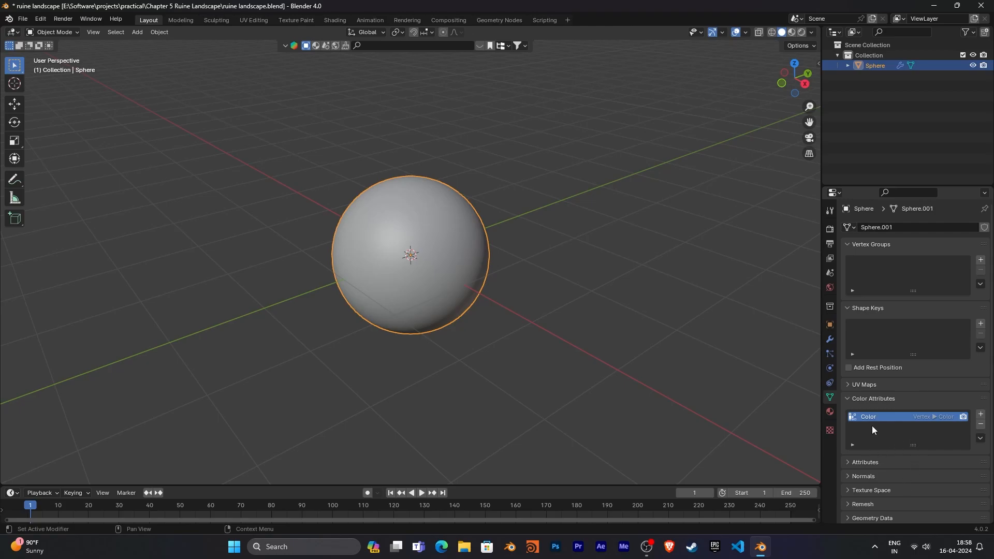
# - Switch the sphere to Vertex Paint mode and view it straight from the front
pyautogui.click(53, 32)
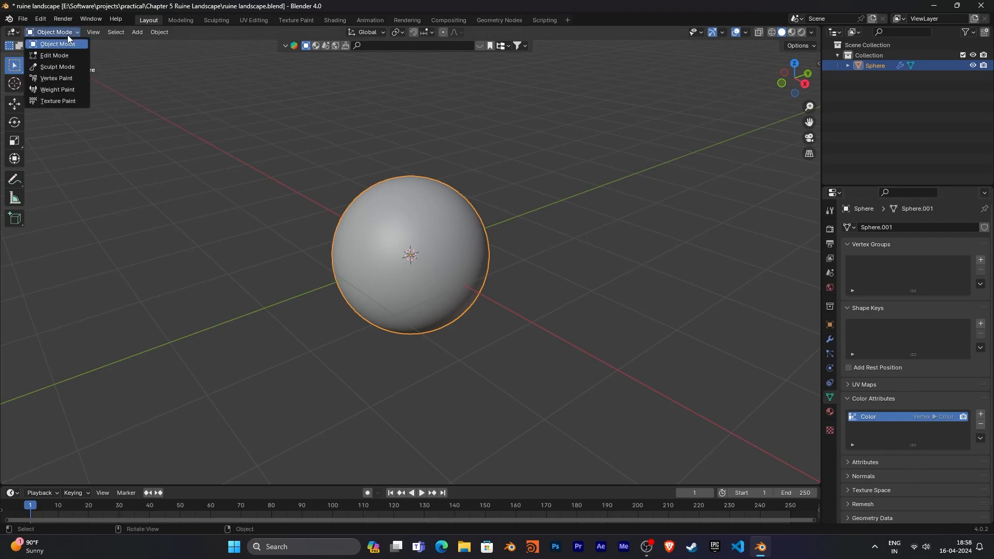
pyautogui.click(63, 79)
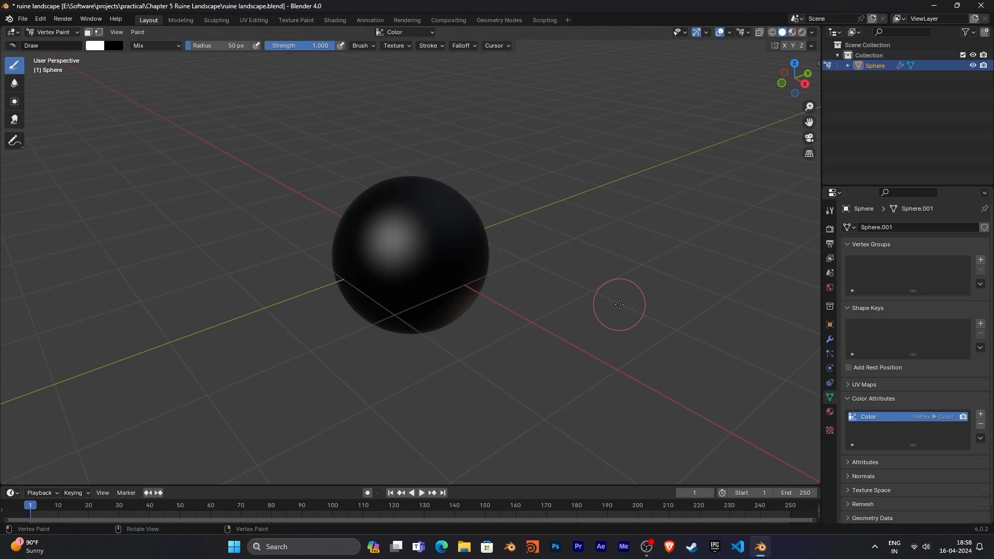
pyautogui.moveTo(619, 305); pyautogui.dragTo(597, 268, button='middle')
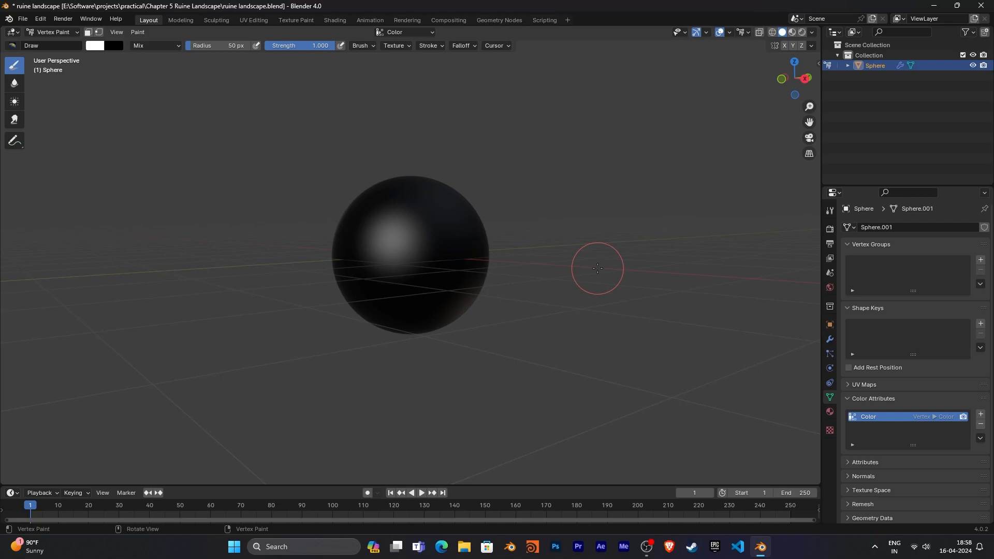
pyautogui.moveTo(597, 268); pyautogui.dragTo(590, 271, button='middle')
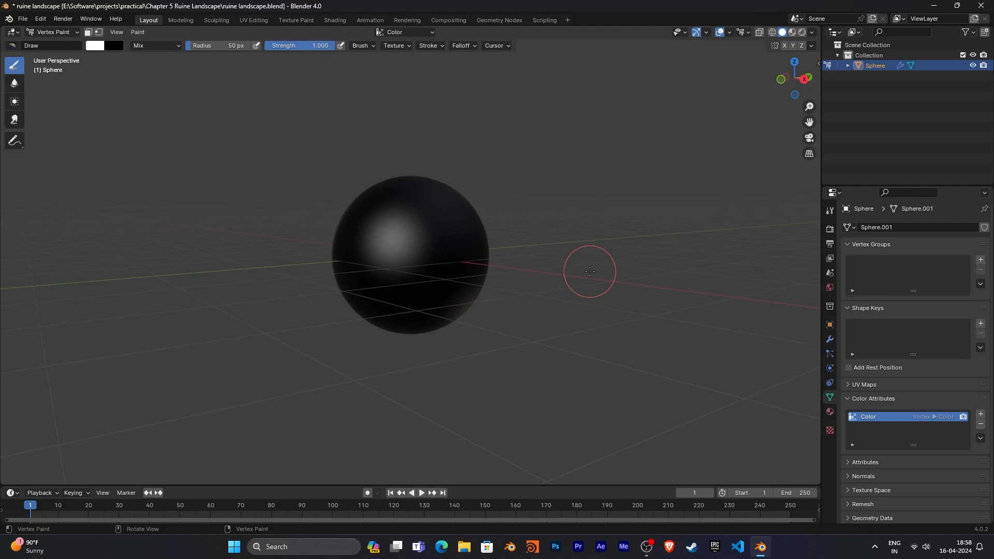
pyautogui.press('KP_1')
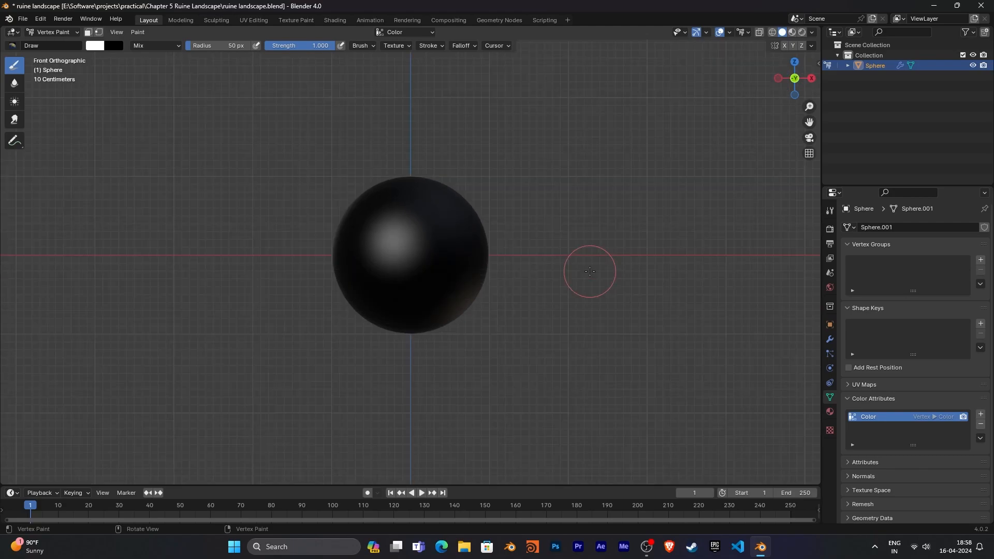
# - Set the brush color to pure red and paint a horizontal band across the middle of the sphere
pyautogui.click(95, 46)
pyautogui.moveTo(137, 106); pyautogui.dragTo(139, 148)
pyautogui.click(108, 158)
pyautogui.moveTo(493, 249)
pyautogui.mouseDown()
pyautogui.moveTo(298, 258)
pyautogui.moveTo(477, 250)
pyautogui.moveTo(346, 260)
pyautogui.mouseUp()
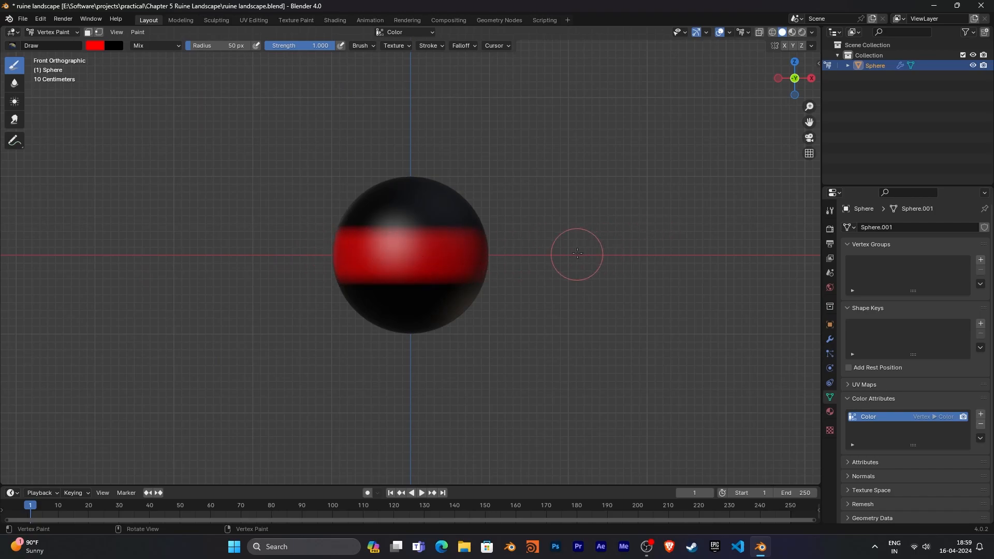
# - Return the sphere to Object Mode and reopen its material nodes in the Shading workspace
pyautogui.click(52, 32)
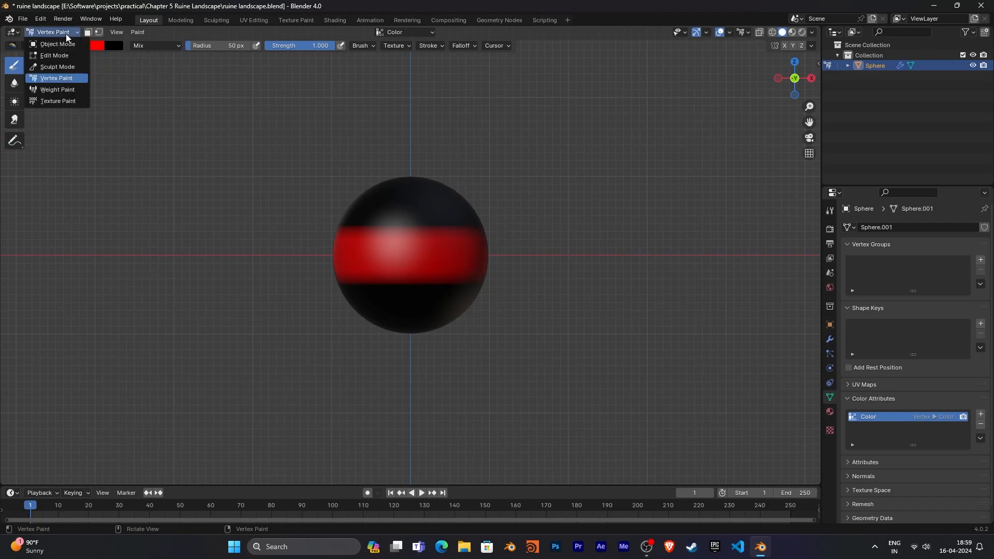
pyautogui.click(49, 43)
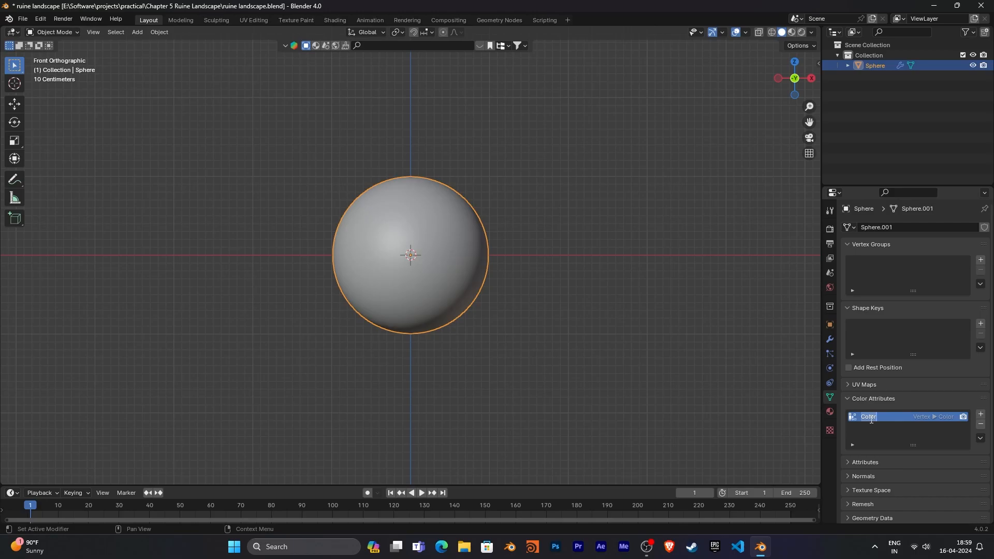
pyautogui.click(718, 402)
pyautogui.click(341, 19)
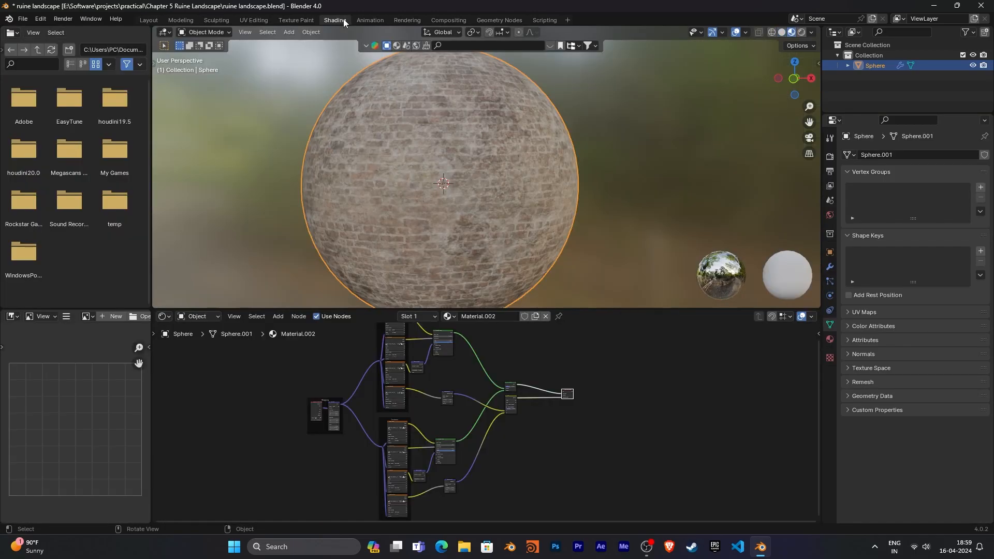
# - Add a Color Attribute node in the empty space above the Mix Shader
pyautogui.moveTo(558, 427); pyautogui.dragTo(424, 444, button='middle')
pyautogui.scroll(1, 424, 444)
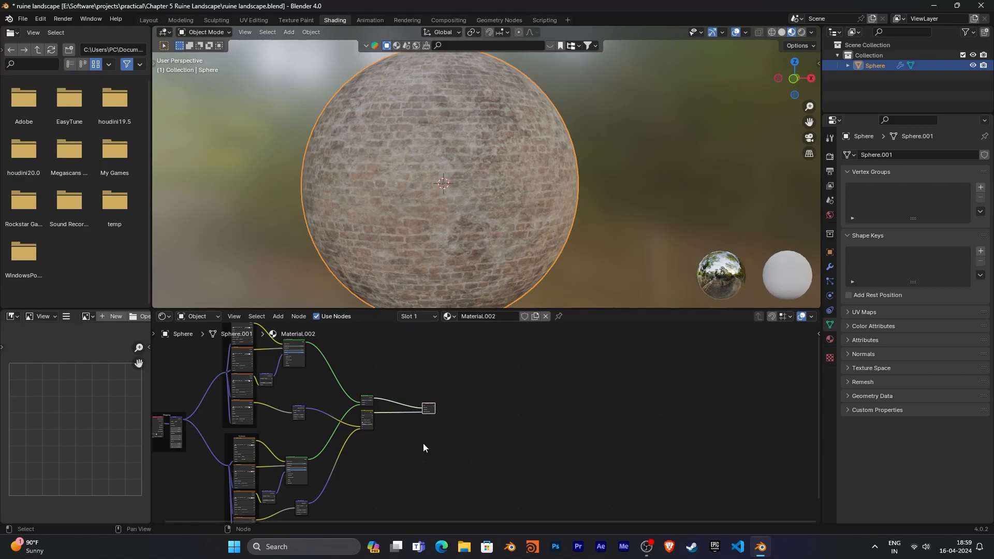
pyautogui.keyDown('ctrl'); pyautogui.moveTo(474, 461); pyautogui.dragTo(364, 371, button='middle'); pyautogui.keyUp('ctrl')
pyautogui.moveTo(356, 448); pyautogui.dragTo(521, 325, button='middle')
pyautogui.hotkey('shift', 'a')
pyautogui.click(417, 401)
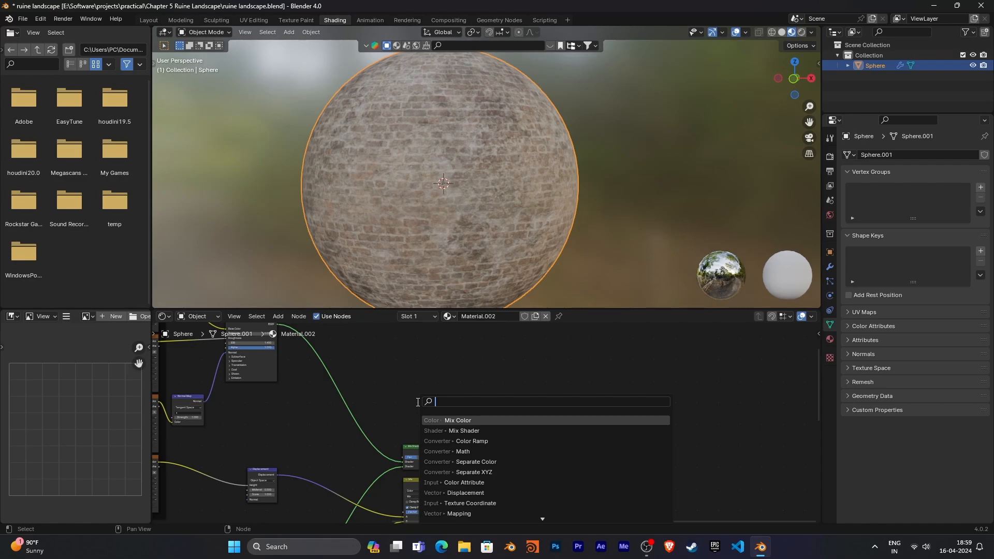
pyautogui.write('clo')
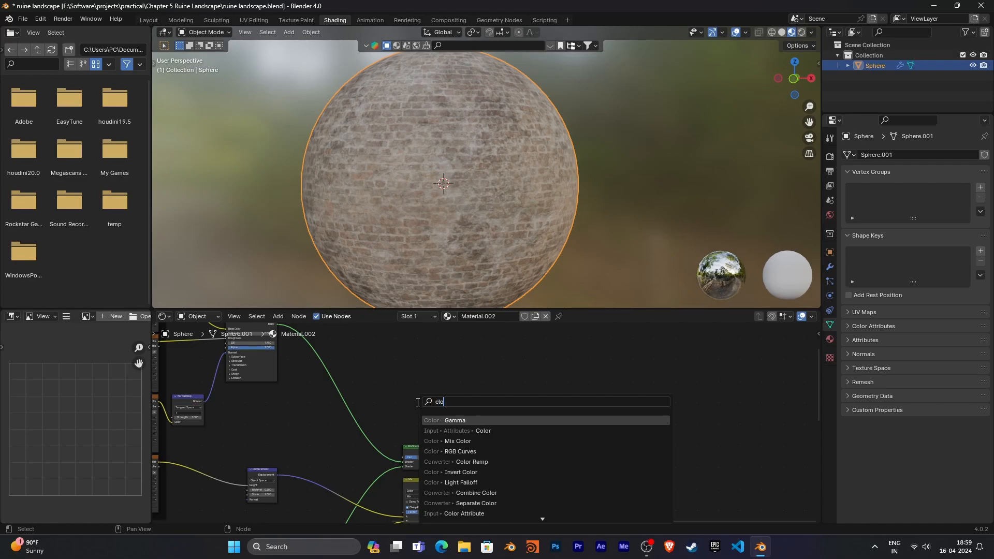
pyautogui.press('BackSpace')
pyautogui.press('BackSpace')
pyautogui.write('orlo')
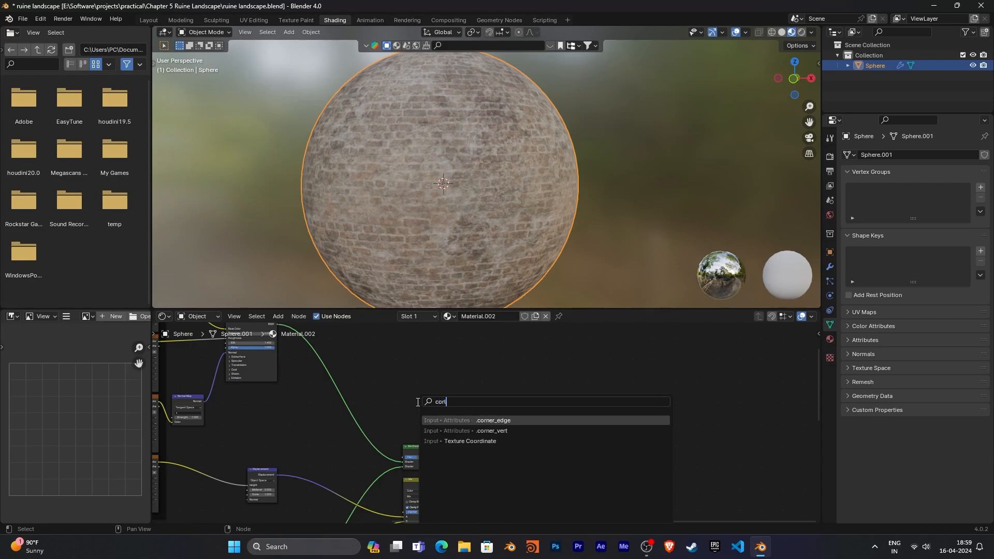
pyautogui.press('BackSpace')
pyautogui.press('BackSpace')
pyautogui.press('BackSpace')
pyautogui.write('lor')
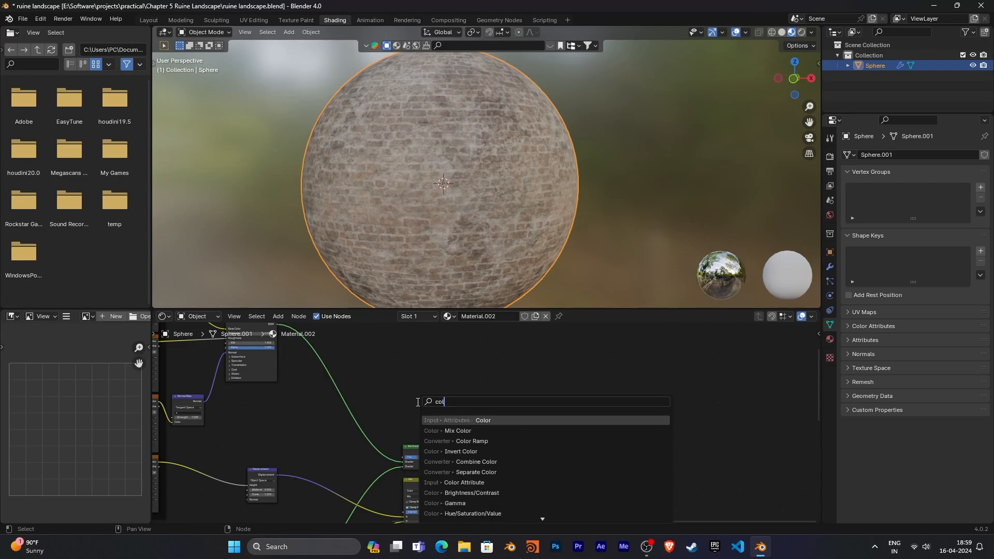
pyautogui.write(' a')
pyautogui.press('Return')
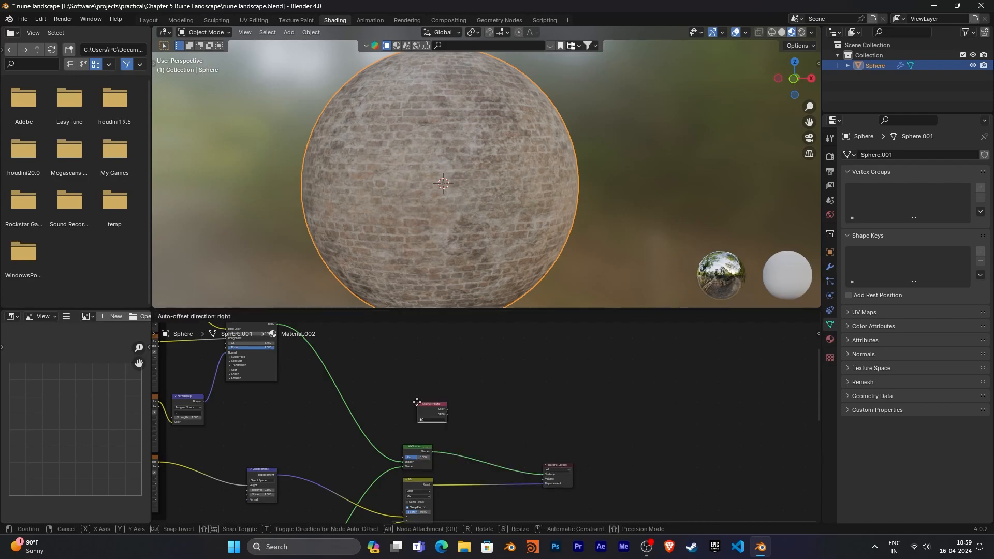
pyautogui.click(372, 369)
pyautogui.scroll(3, 392, 395)
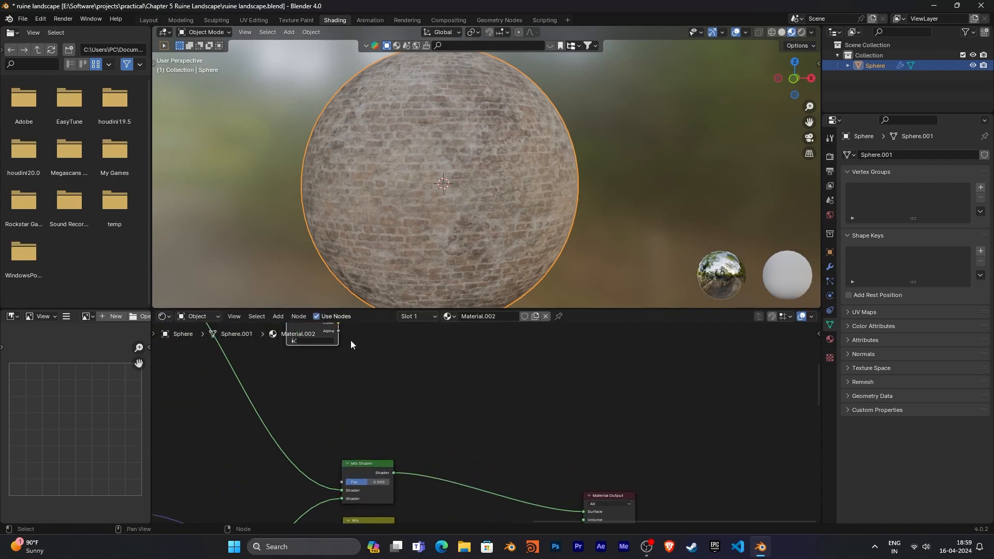
# - Add a Separate Color node beside the Color Attribute node and feed the attribute's Color output into it
pyautogui.click(378, 386)
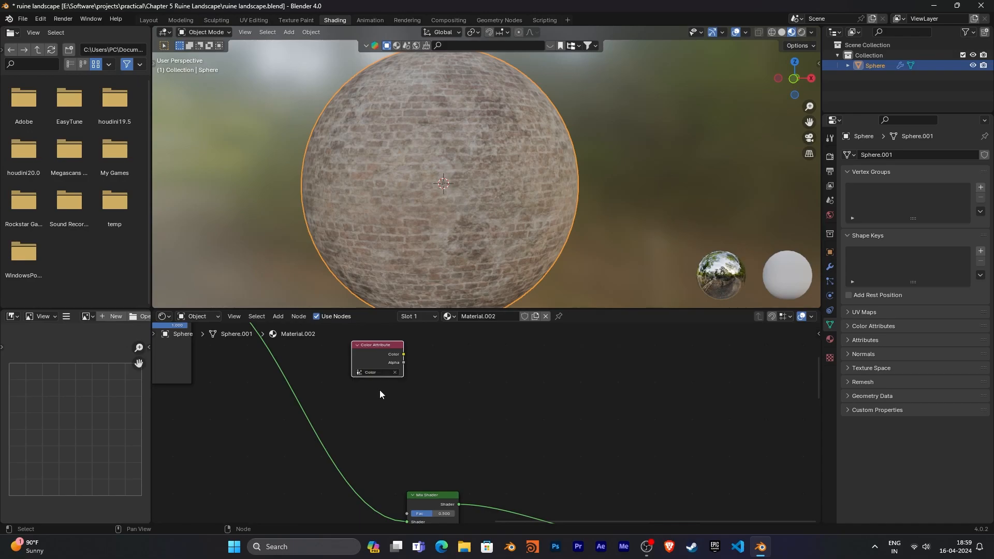
pyautogui.moveTo(402, 397); pyautogui.dragTo(373, 354, button='middle')
pyautogui.scroll(3, 353, 369)
pyautogui.moveTo(498, 413); pyautogui.dragTo(399, 393, button='middle')
pyautogui.hotkey('shift', 'a')
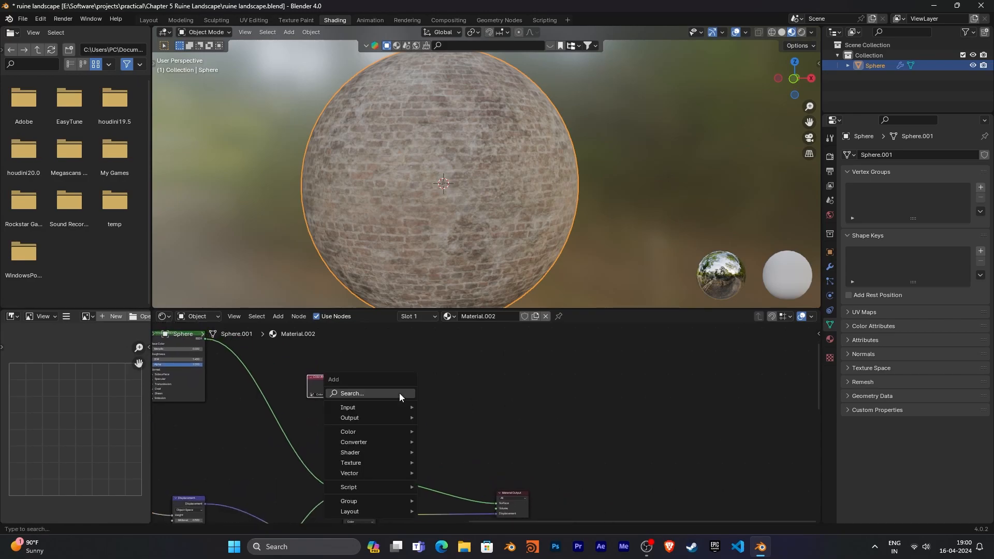
pyautogui.click(399, 392)
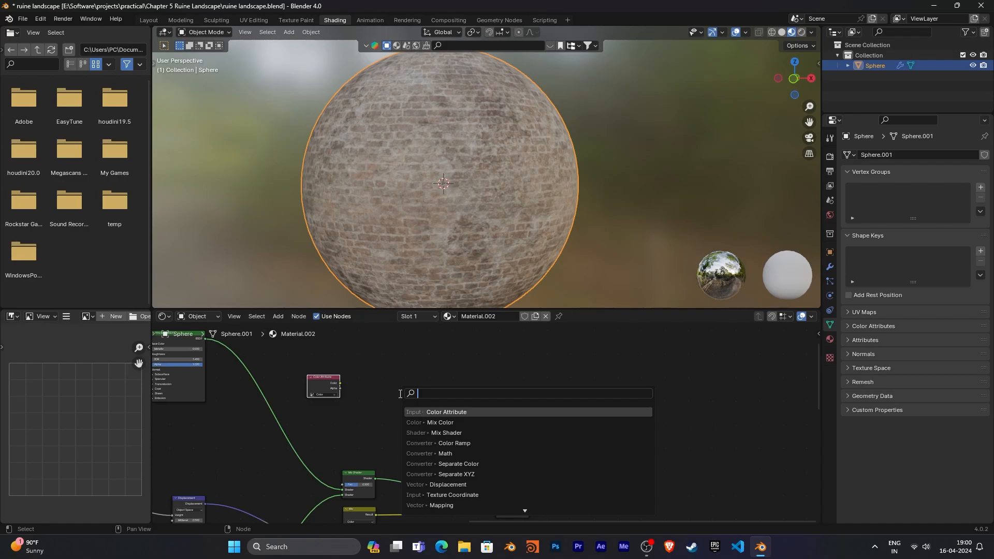
pyautogui.write('sep')
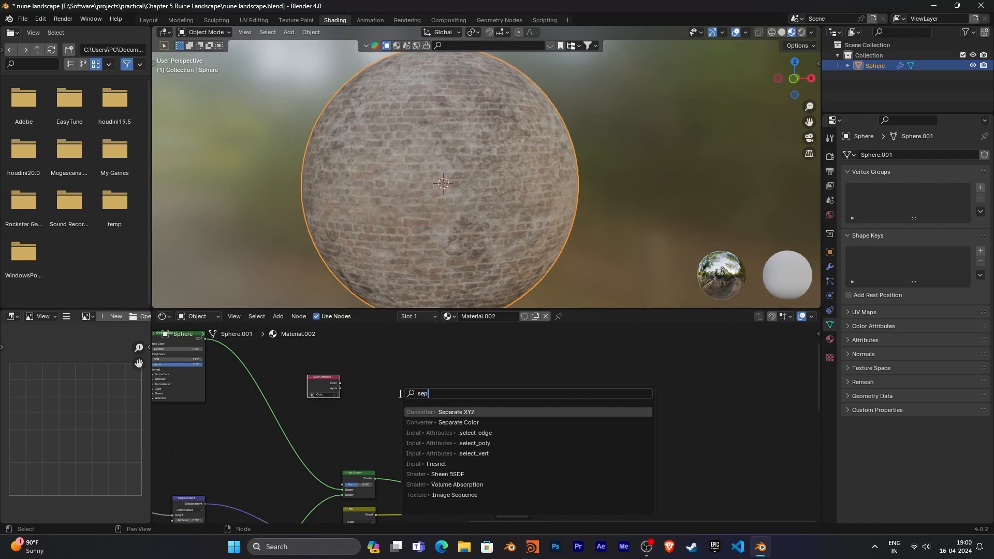
pyautogui.press('Down')
pyautogui.press('Return')
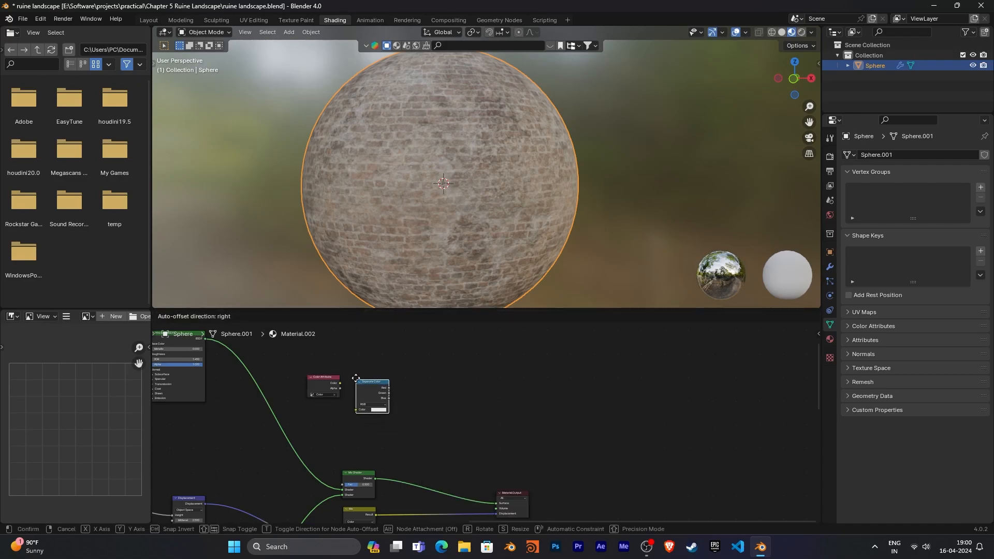
pyautogui.click(364, 370)
pyautogui.moveTo(342, 384); pyautogui.dragTo(365, 400)
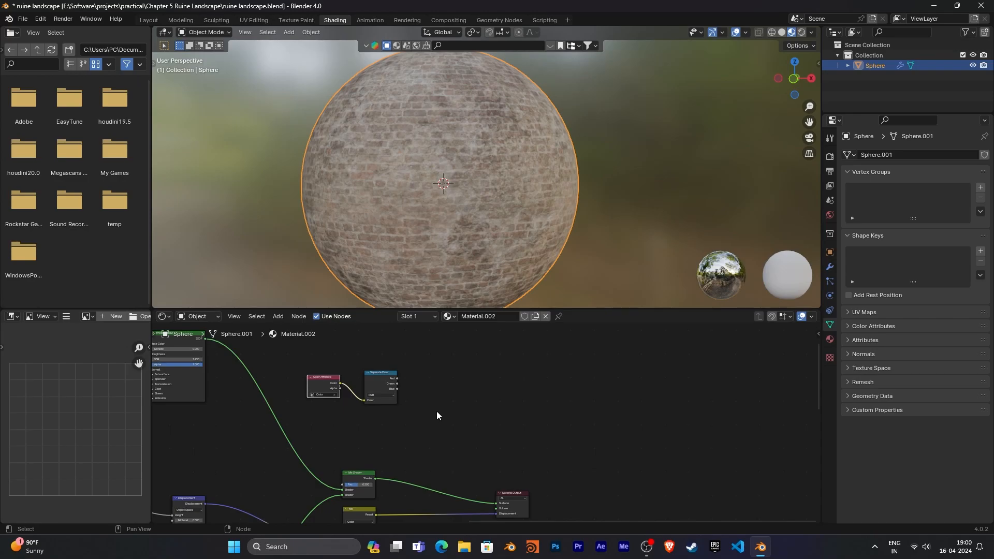
# - Connect the Separate Color node's Red output to the Mix Shader's Fac and the displacement Mix node's Factor
pyautogui.scroll(3, 482, 422)
pyautogui.moveTo(390, 391); pyautogui.dragTo(437, 454, button='middle')
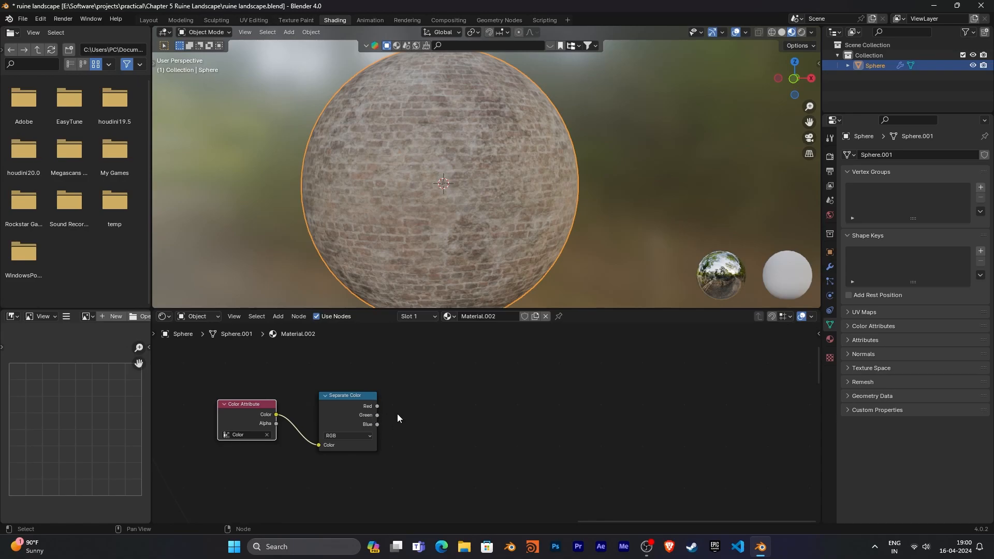
pyautogui.moveTo(377, 415); pyautogui.dragTo(438, 410)
pyautogui.click(445, 385)
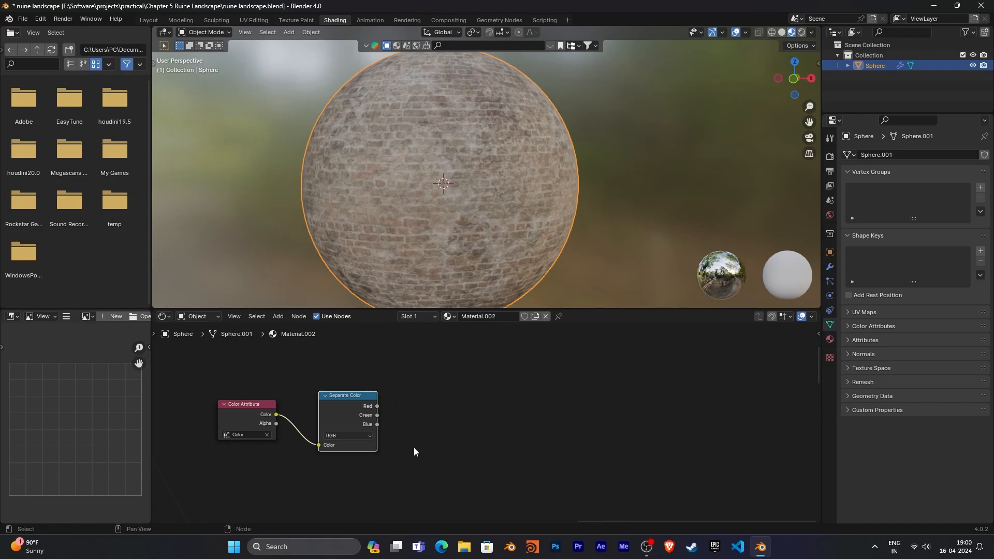
pyautogui.moveTo(378, 406); pyautogui.dragTo(469, 434)
pyautogui.press('Home')
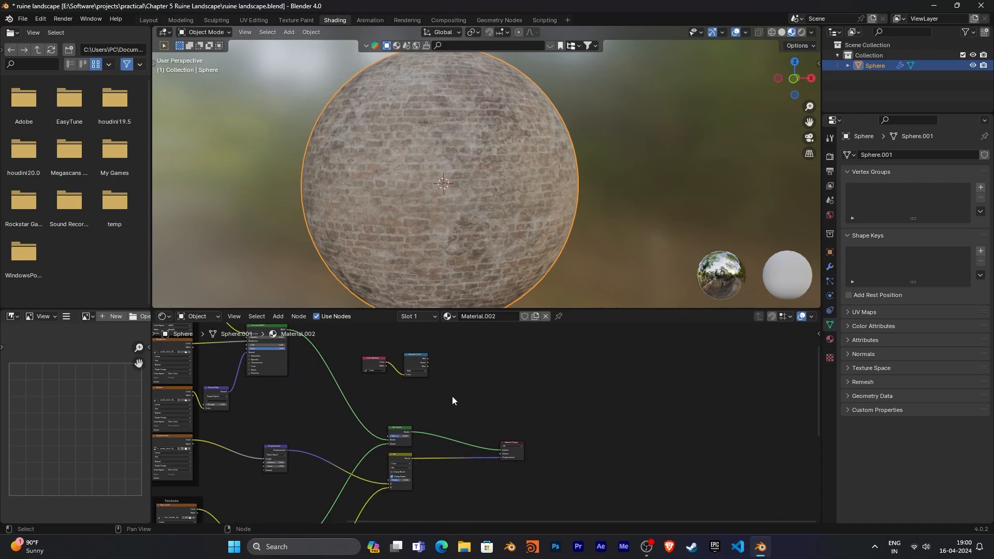
pyautogui.moveTo(428, 359); pyautogui.dragTo(389, 436)
pyautogui.moveTo(428, 363); pyautogui.dragTo(387, 479)
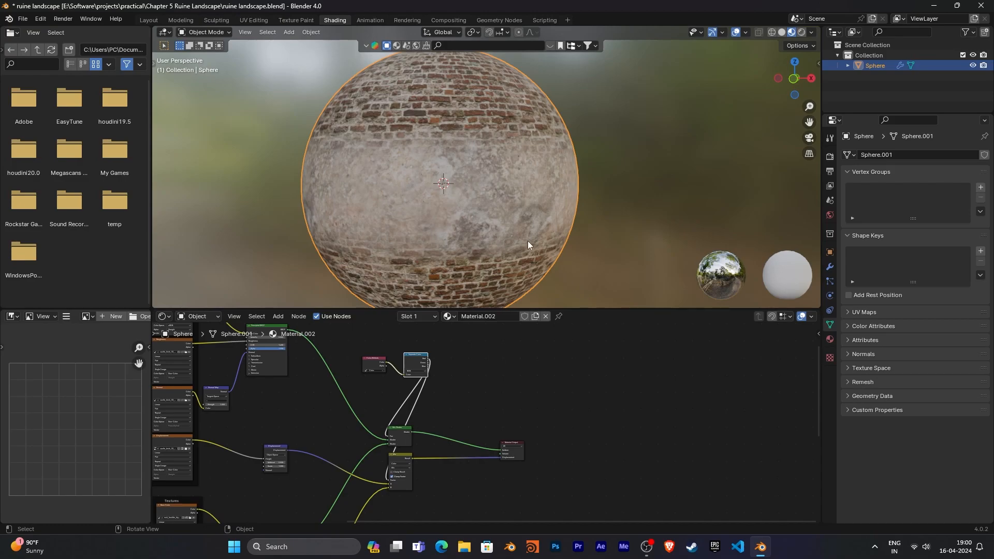
# - Inspect the brick and rock blend around the sphere and in a rendered preview, leaving the viewport in Solid shading
pyautogui.moveTo(575, 232); pyautogui.dragTo(545, 250, button='middle')
pyautogui.moveTo(509, 180); pyautogui.dragTo(522, 163, button='middle')
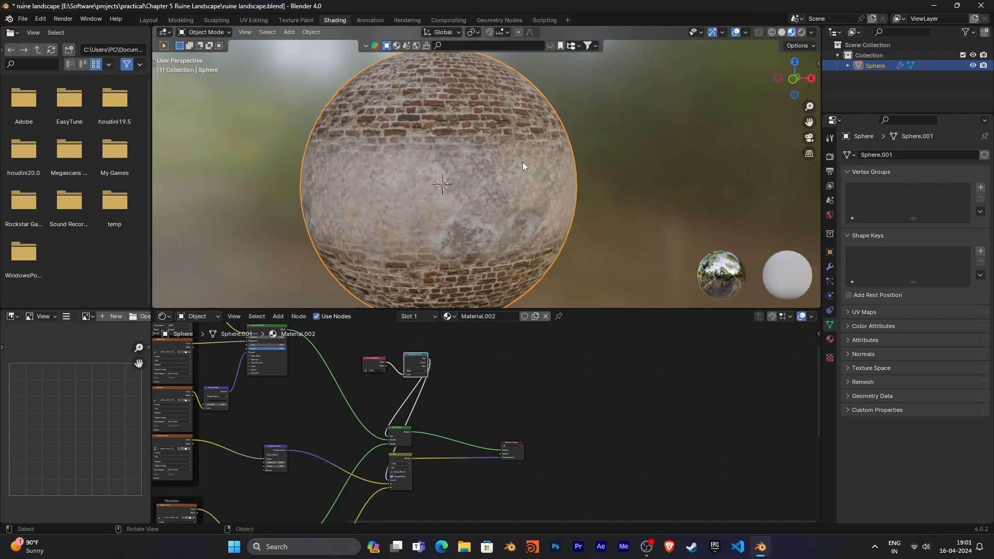
pyautogui.moveTo(523, 163); pyautogui.dragTo(370, 128, button='middle')
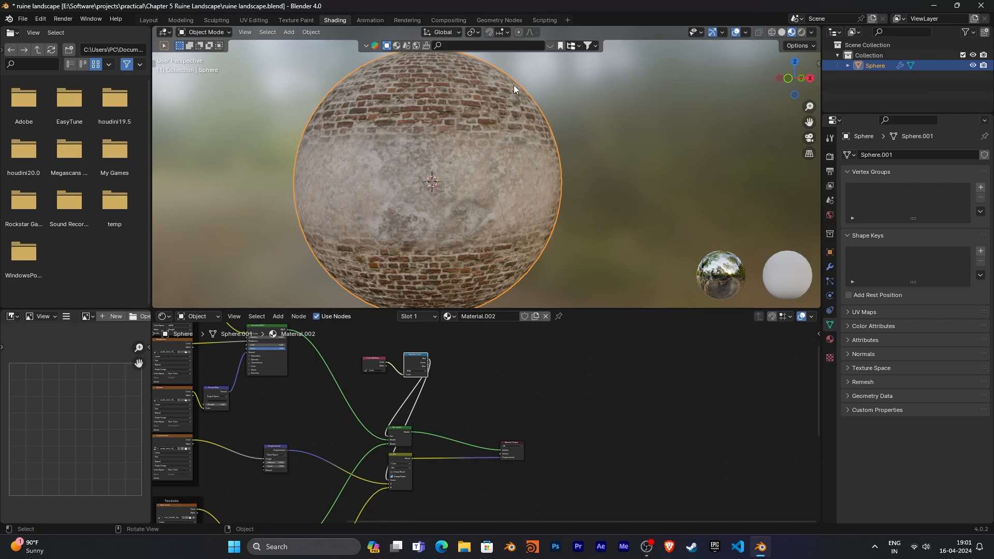
pyautogui.moveTo(556, 166); pyautogui.dragTo(578, 203, button='middle')
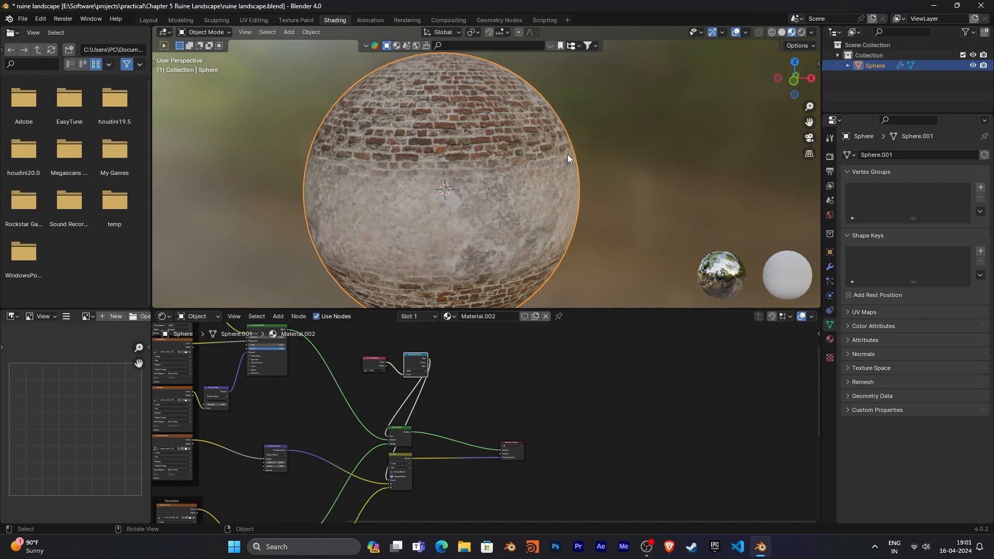
pyautogui.moveTo(570, 181); pyautogui.dragTo(622, 161, button='middle')
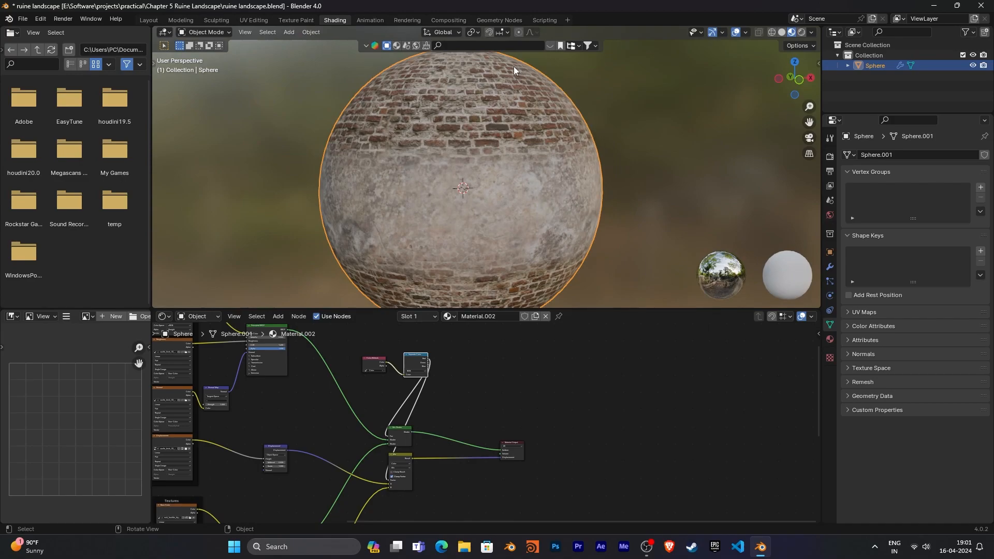
pyautogui.moveTo(609, 185); pyautogui.dragTo(516, 157, button='middle')
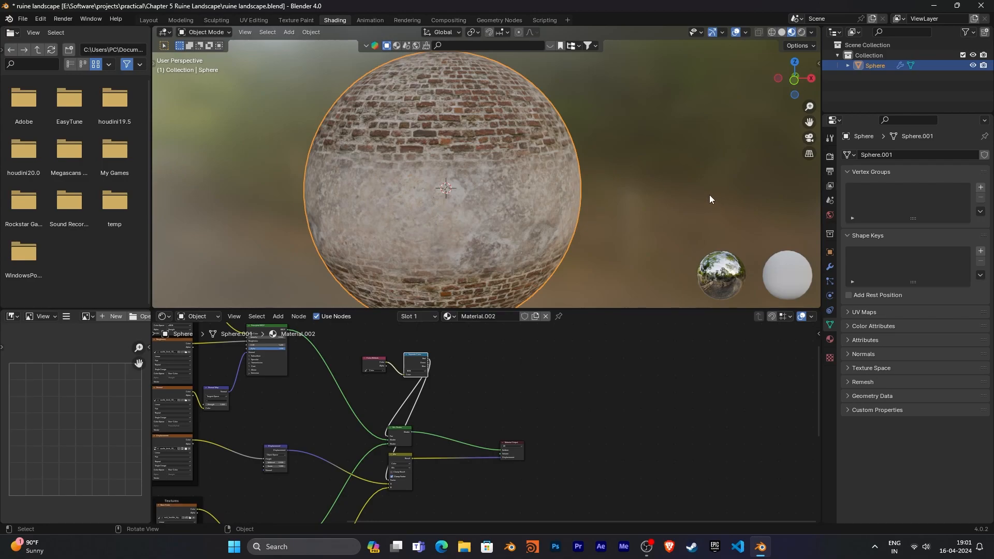
pyautogui.click(802, 33)
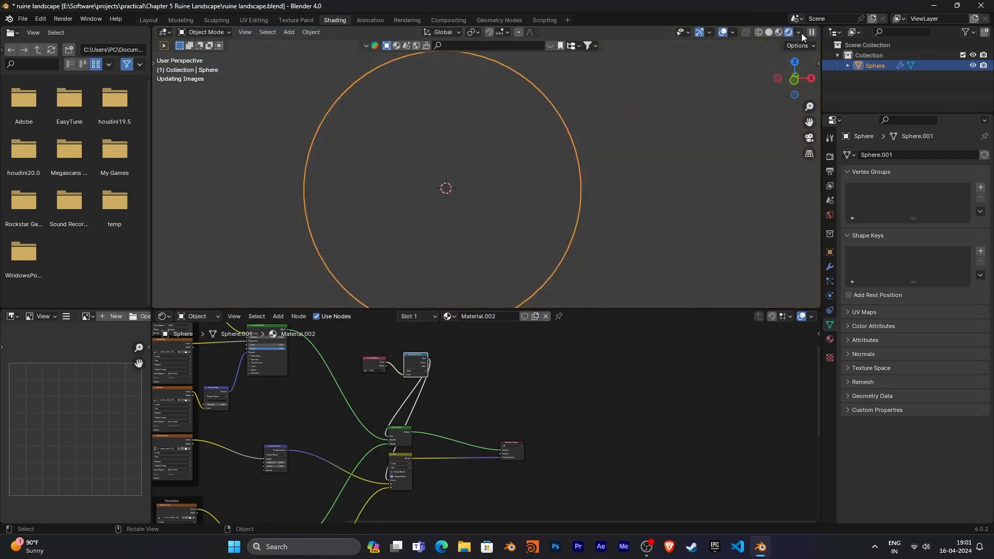
pyautogui.click(769, 32)
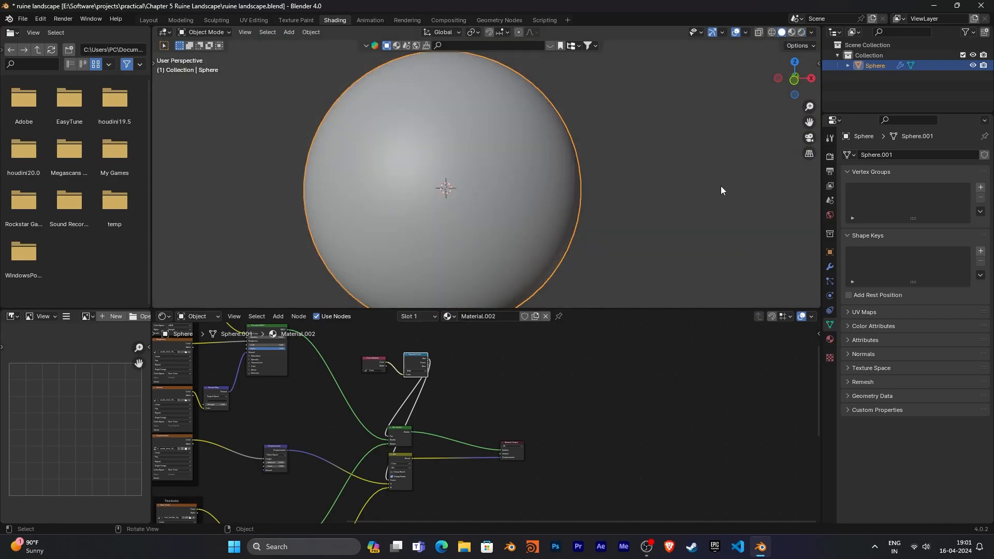
# - Assign an Environment Texture to the world background's color
pyautogui.click(830, 215)
pyautogui.click(904, 220)
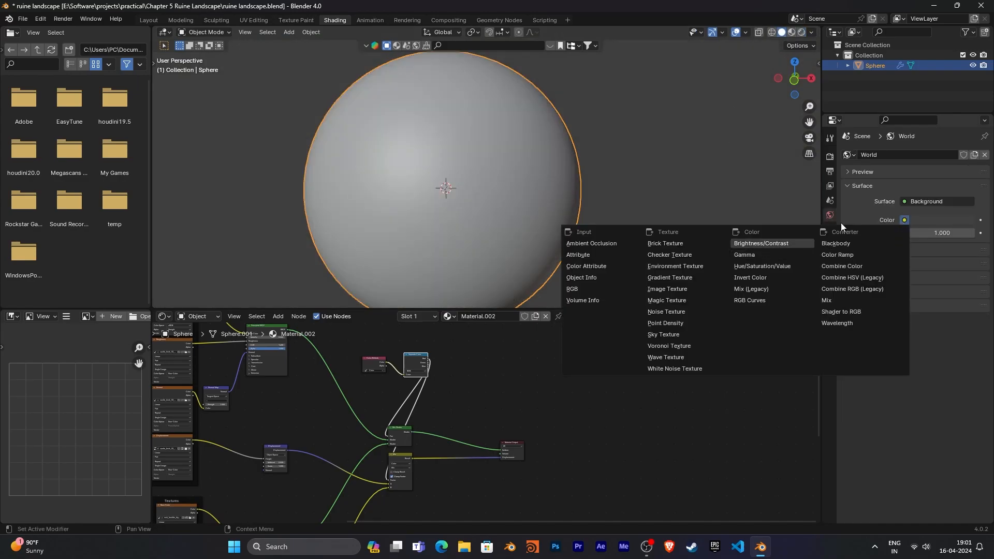
pyautogui.click(904, 220)
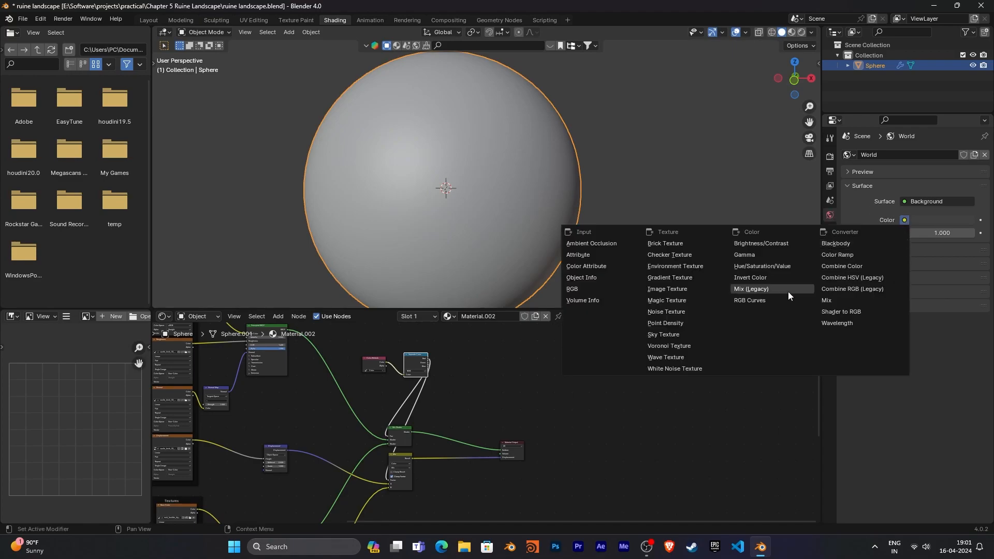
pyautogui.click(679, 267)
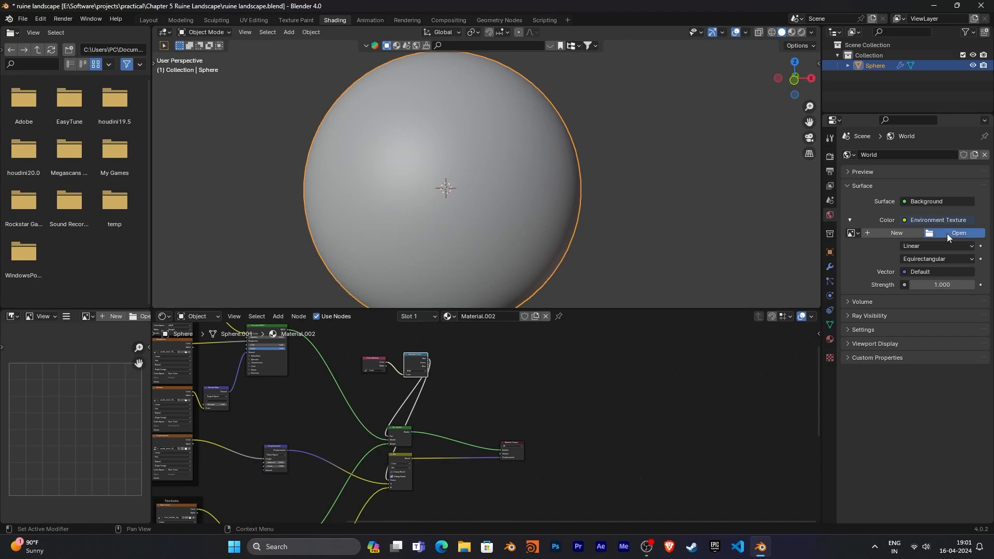
# - Load kloppenheim_06_puresky_4k.exr from E:\Software\projects\hdri as the world's environment image
pyautogui.click(946, 234)
pyautogui.click(191, 308)
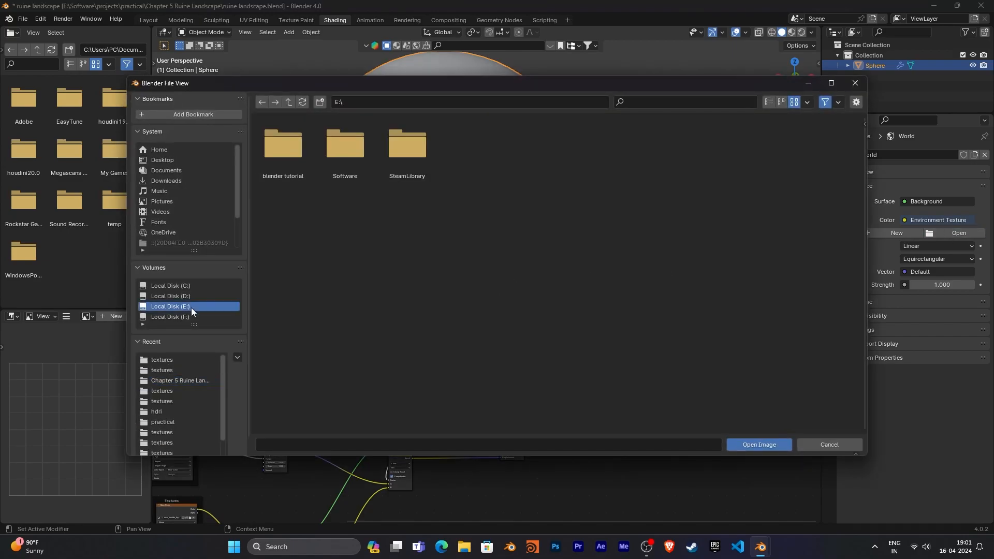
pyautogui.doubleClick(353, 162)
pyautogui.click(468, 151)
pyautogui.doubleClick(468, 151)
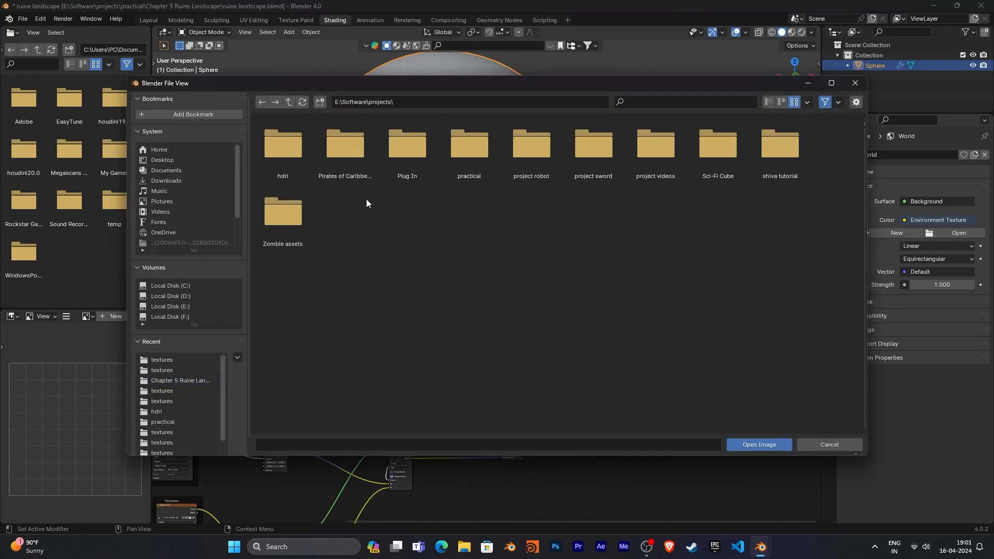
pyautogui.doubleClick(269, 151)
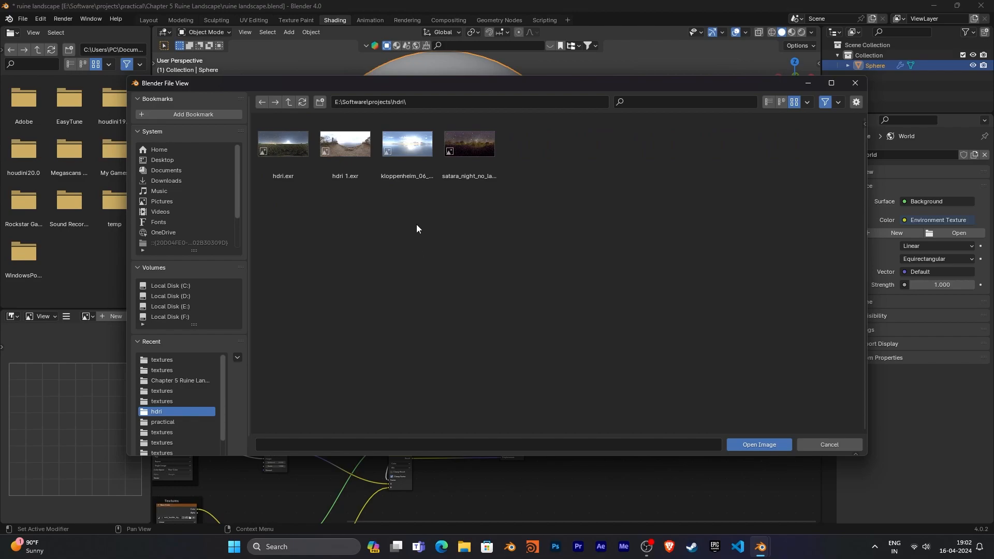
pyautogui.click(410, 153)
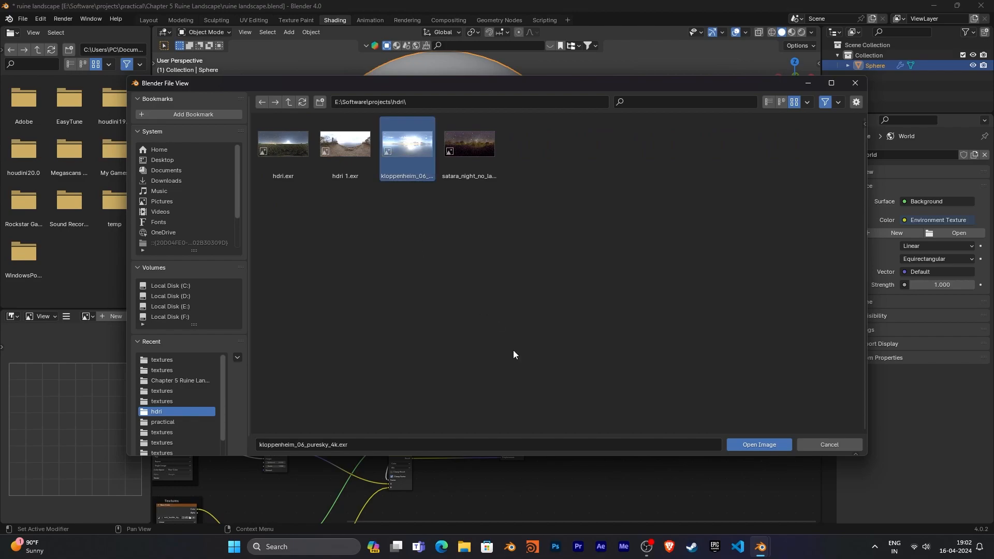
pyautogui.click(758, 444)
# - Enable the Transparent film option in the Cycles render settings
pyautogui.click(830, 155)
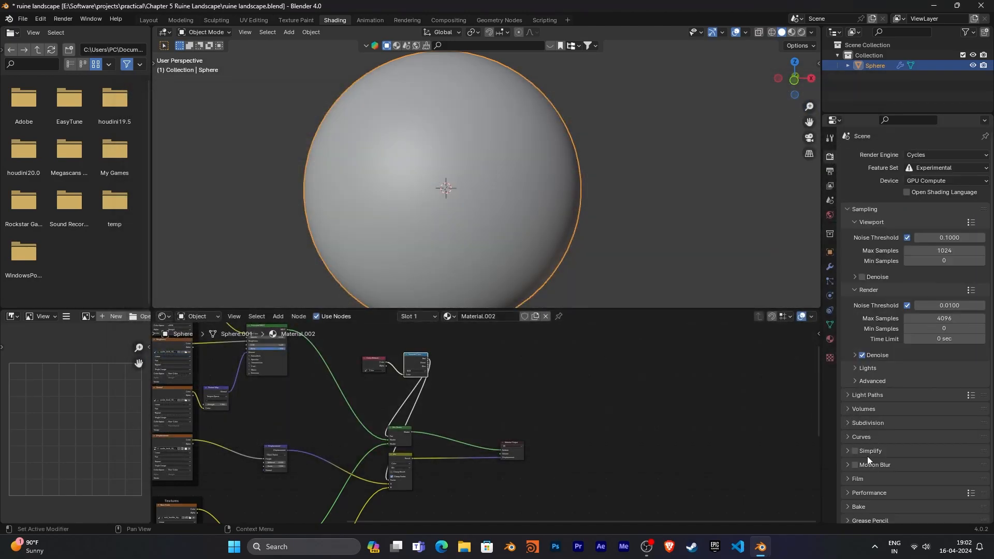
pyautogui.click(857, 478)
pyautogui.scroll(-3, 874, 466)
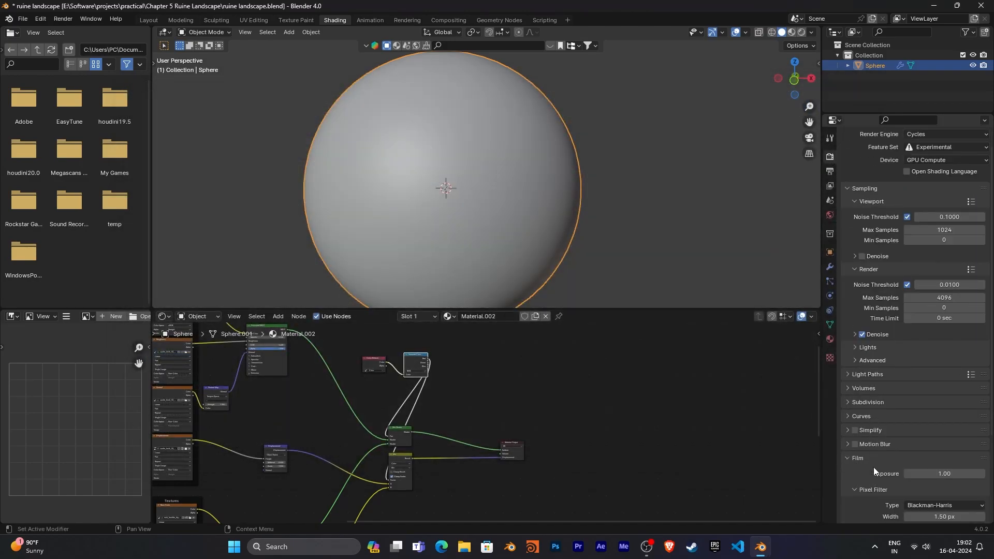
pyautogui.click(866, 493)
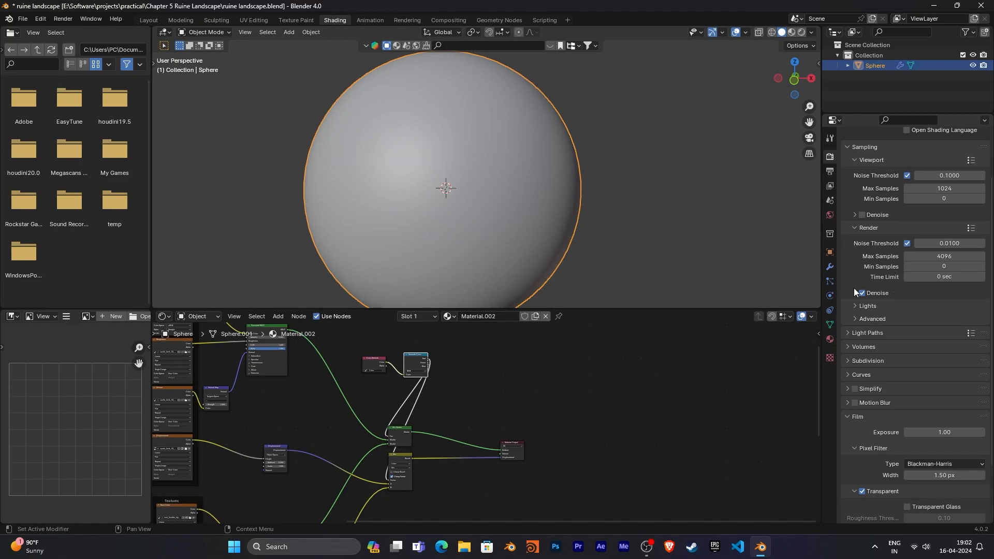
# - Check the HDRI-lit sphere in a rendered preview from another angle and return the viewport to Solid shading
pyautogui.click(800, 32)
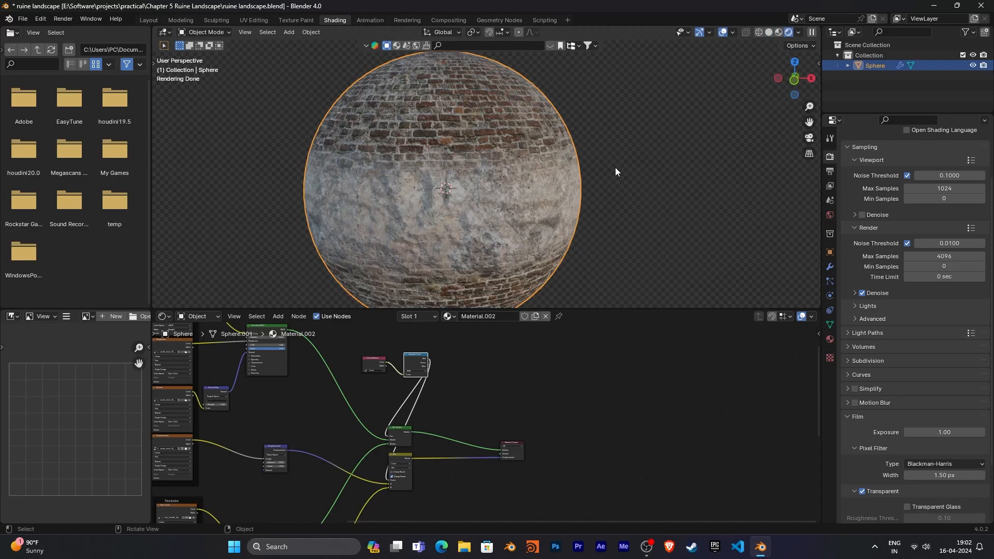
pyautogui.moveTo(604, 163); pyautogui.dragTo(565, 133, button='middle')
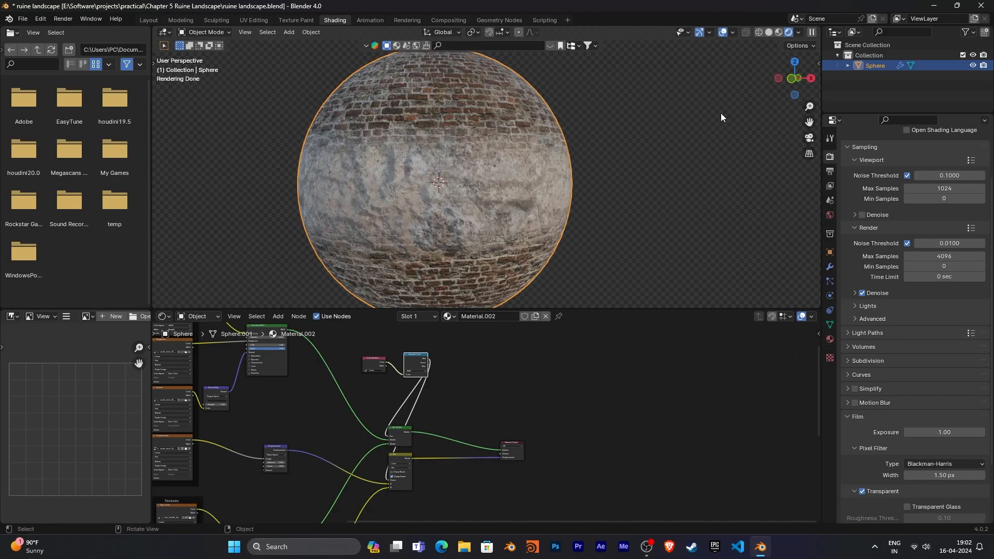
pyautogui.click(768, 32)
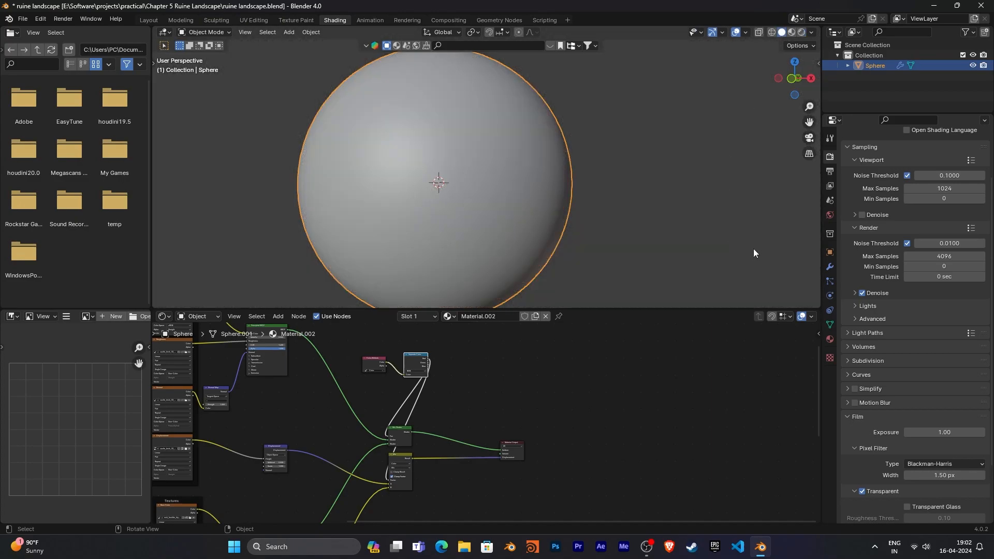
# - Set the sphere material's surface displacement method to Displacement and Bump
pyautogui.click(829, 339)
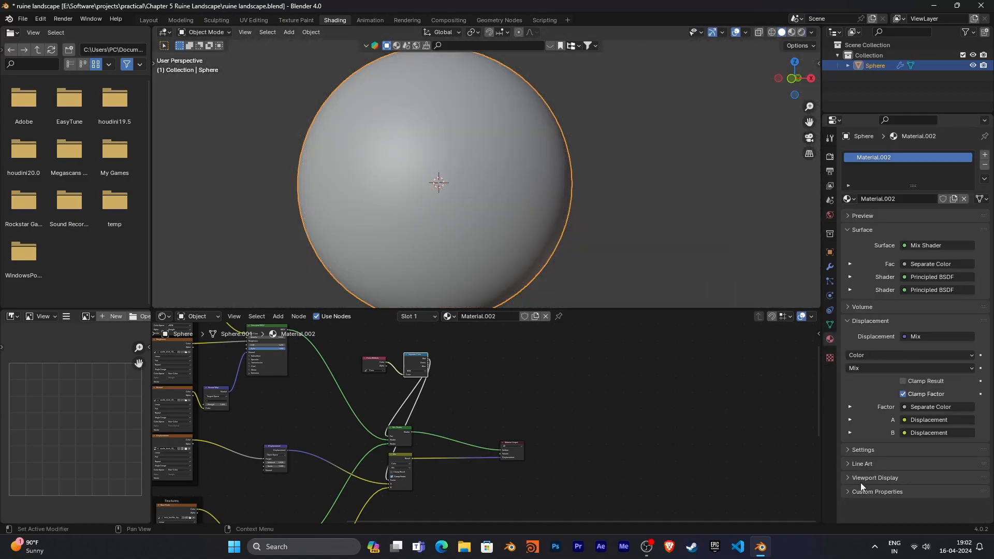
pyautogui.click(853, 450)
pyautogui.scroll(-1, 885, 460)
pyautogui.scroll(1, 885, 460)
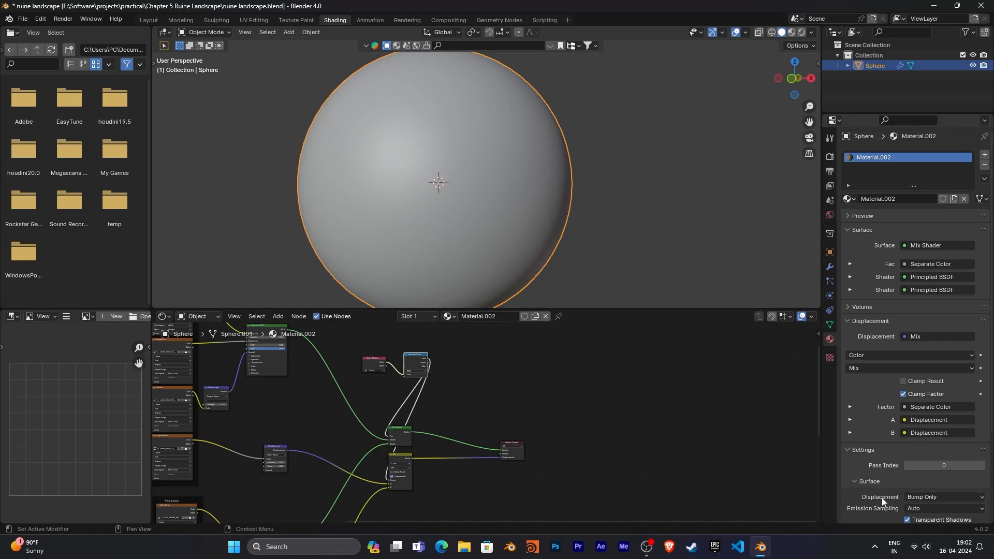
pyautogui.click(929, 497)
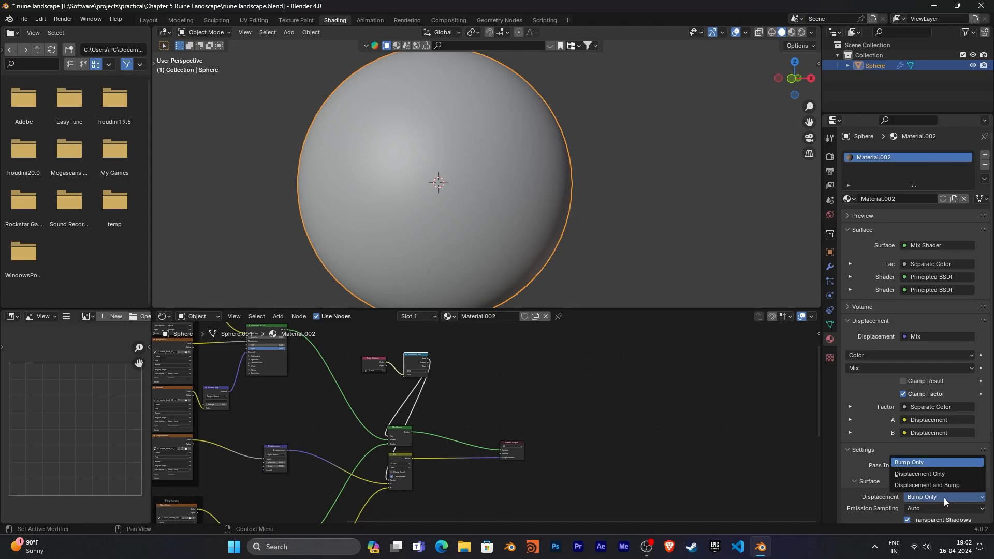
pyautogui.click(911, 486)
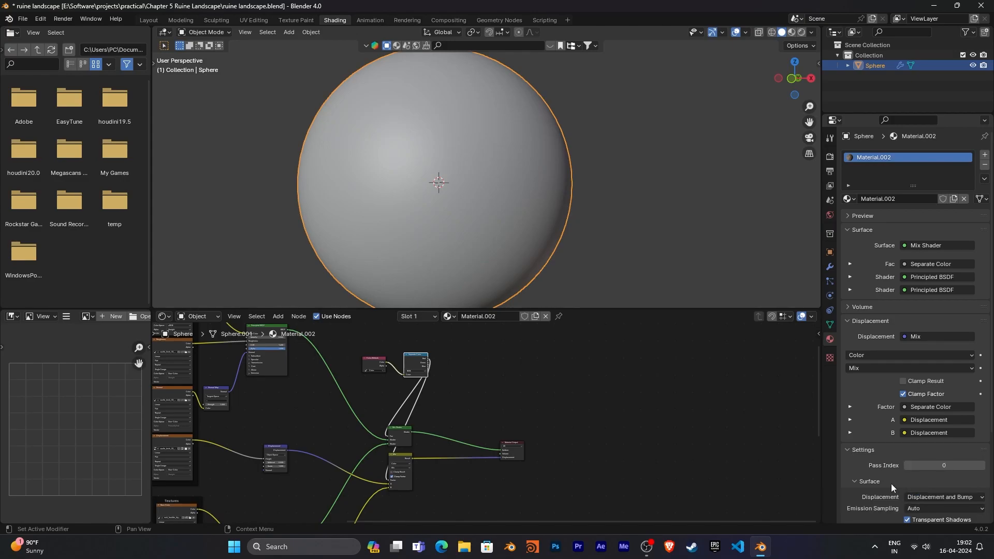
pyautogui.scroll(-2, 890, 483)
pyautogui.scroll(-4, 890, 484)
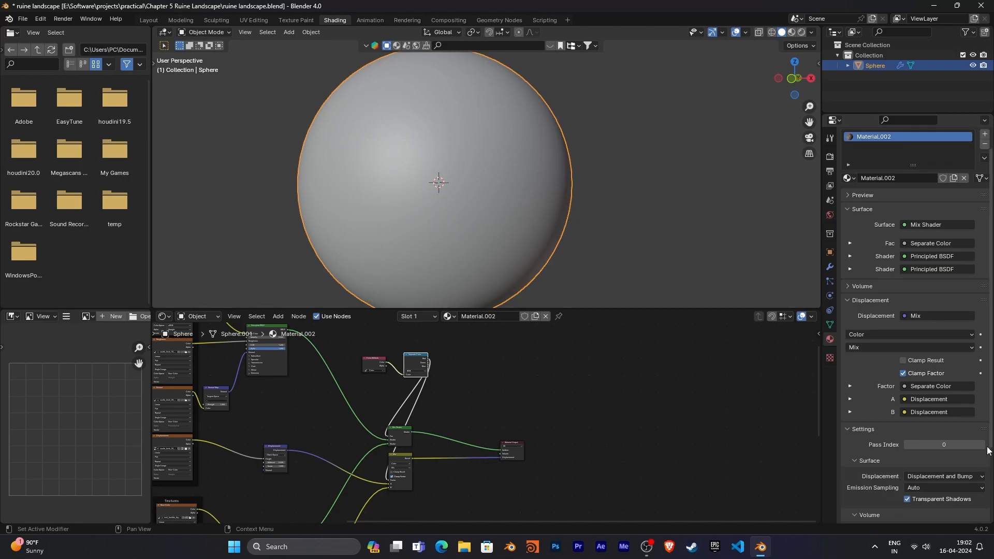
# - Start the Shortcut VUr on-screen key display for the viewport and close its settings
pyautogui.scroll(6, 890, 484)
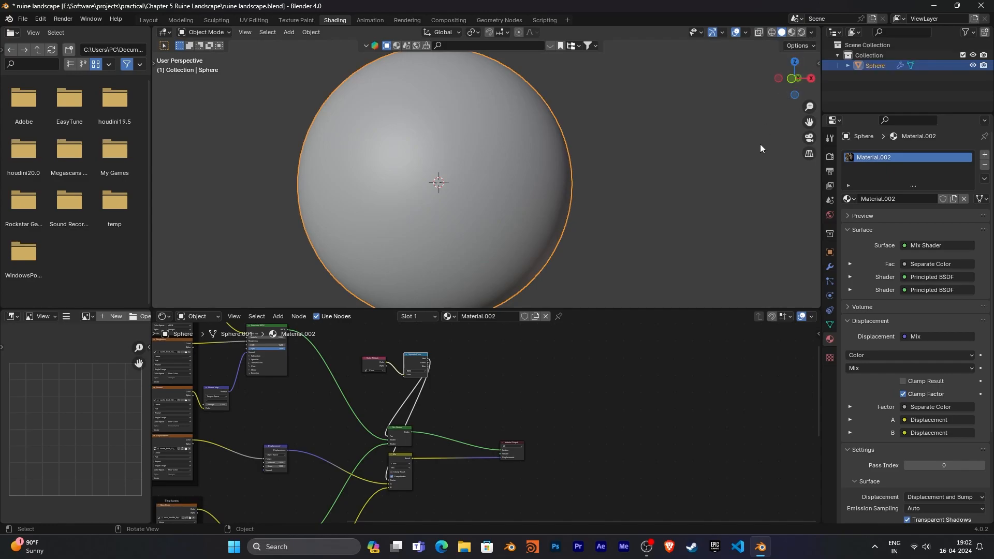
pyautogui.press('n')
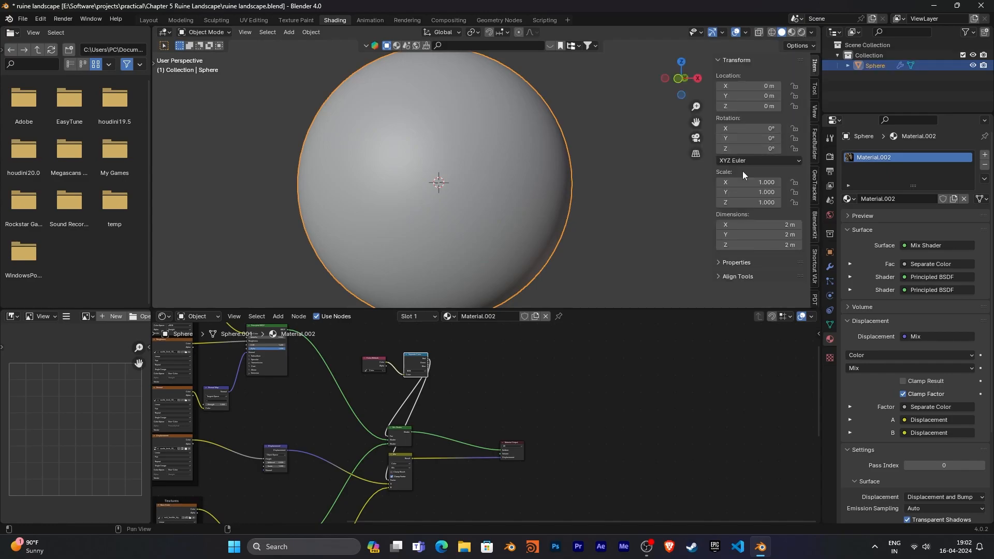
pyautogui.click(815, 267)
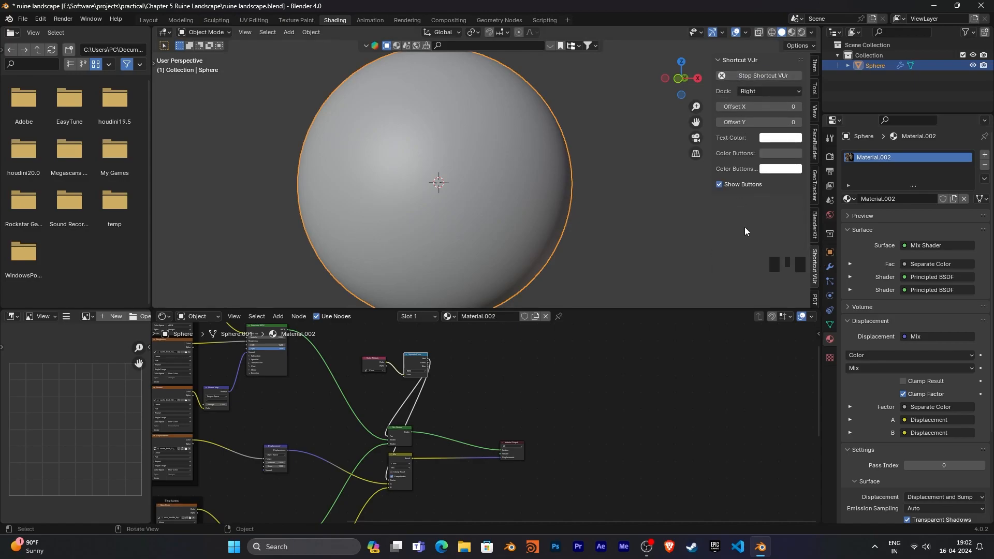
pyautogui.press('n')
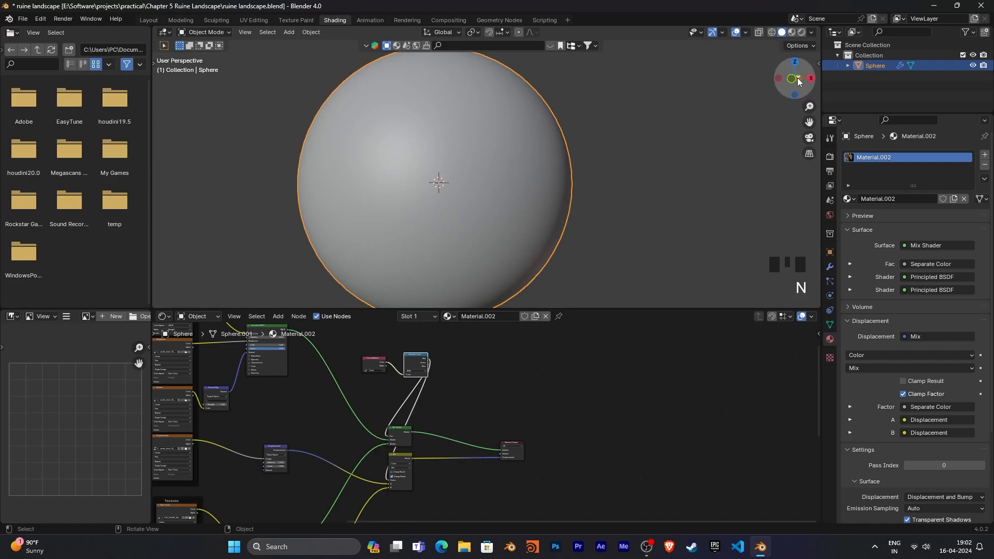
# - Check the sphere's displacement in a rendered preview with a slightly taller viewport and return to Solid shading
pyautogui.click(801, 34)
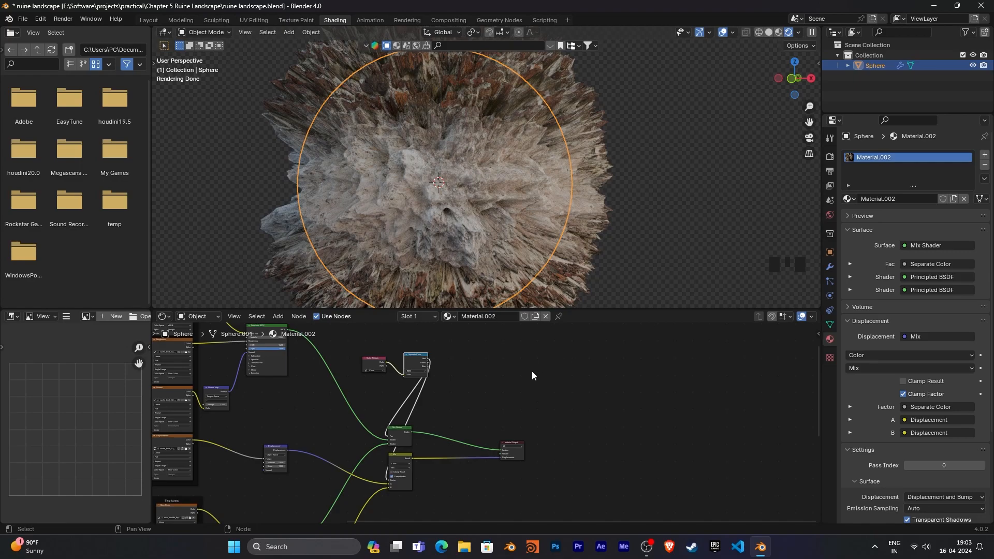
pyautogui.moveTo(576, 310); pyautogui.dragTo(583, 324)
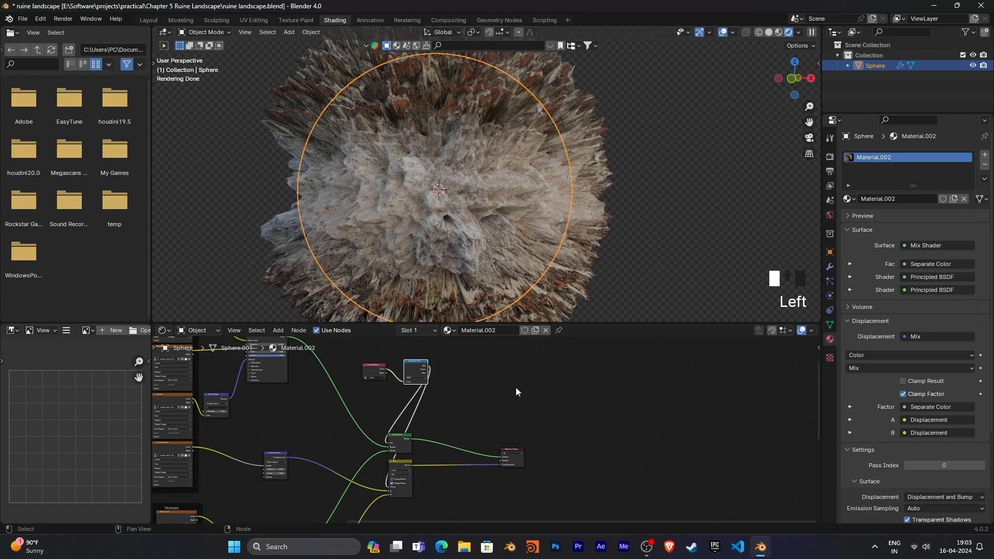
pyautogui.click(768, 34)
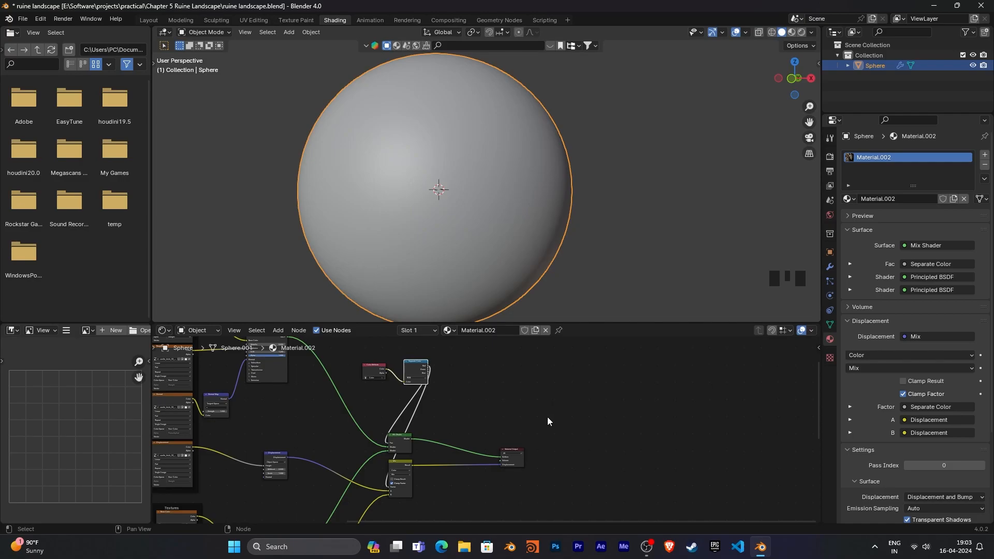
# - Set the Scale of the lower Displacement node, which feeds input B of the Mix node, to 0.02
pyautogui.moveTo(514, 491); pyautogui.dragTo(685, 448, button='middle')
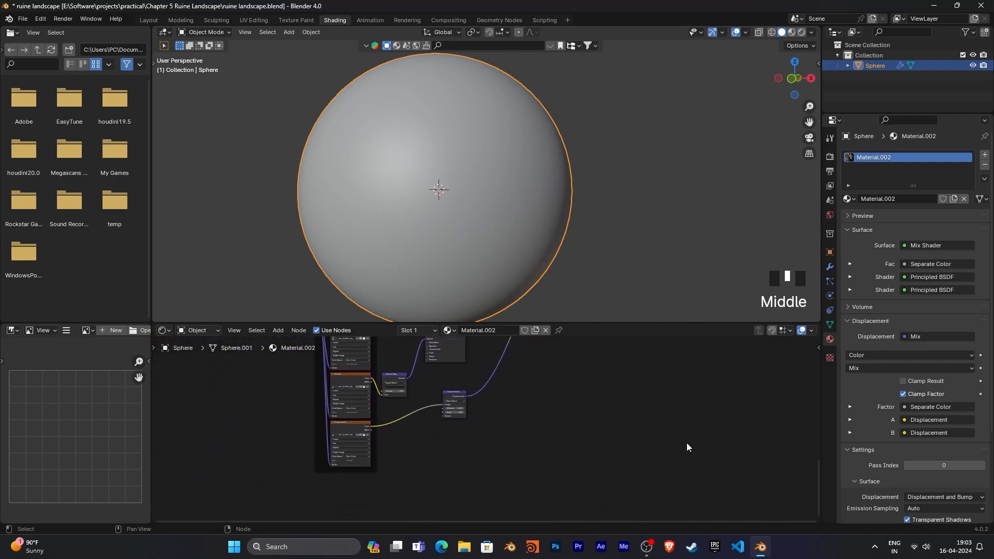
pyautogui.keyDown('ctrl'); pyautogui.moveTo(539, 481); pyautogui.dragTo(156, 369, button='middle'); pyautogui.keyUp('ctrl')
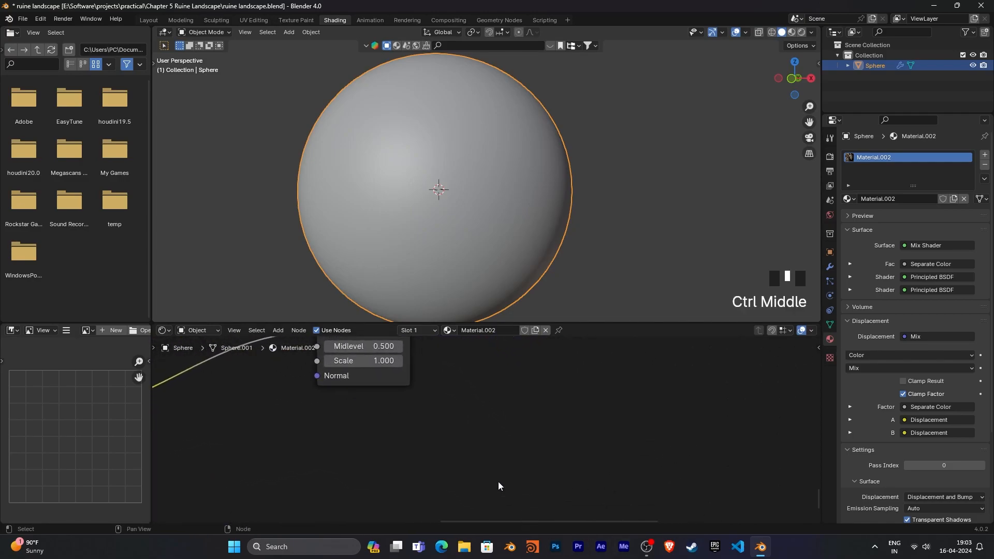
pyautogui.click(352, 361)
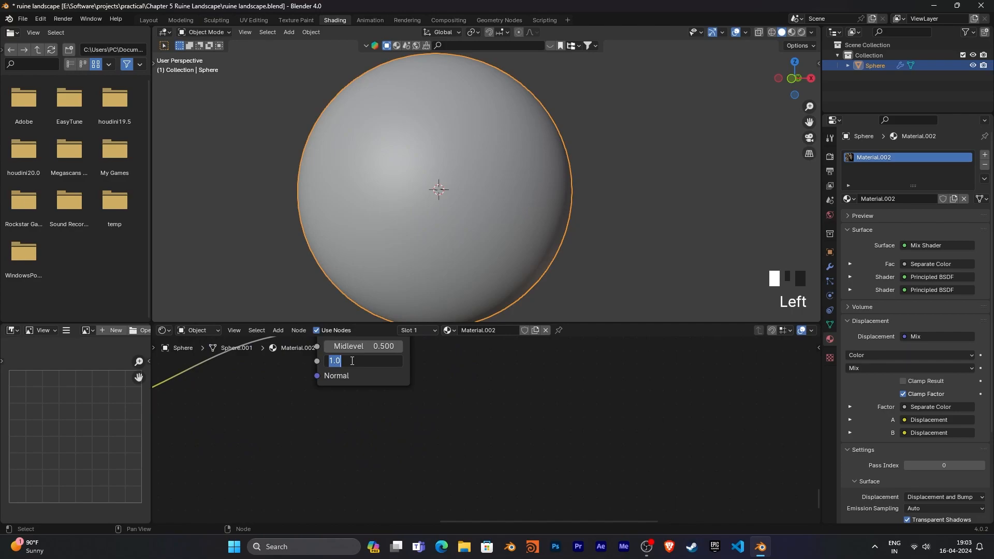
pyautogui.write('.02')
pyautogui.press('Return')
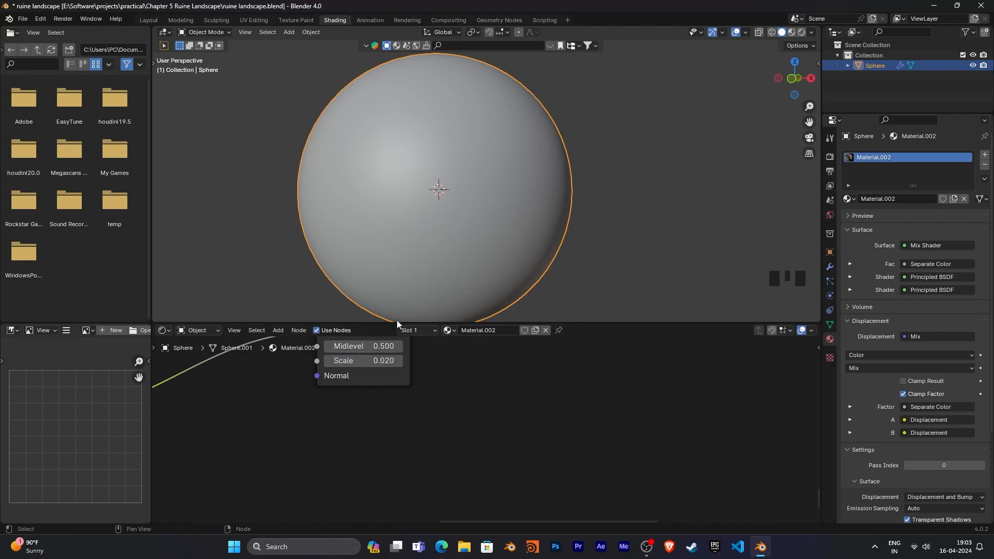
# - Set the Scale of the upper Displacement node, which feeds input A of the Mix node, to 0.02
pyautogui.moveTo(523, 359); pyautogui.dragTo(541, 445, button='middle')
pyautogui.keyDown('ctrl'); pyautogui.moveTo(548, 377); pyautogui.dragTo(557, 425, button='middle'); pyautogui.keyUp('ctrl')
pyautogui.keyDown('ctrl'); pyautogui.moveTo(447, 473); pyautogui.dragTo(435, 445, button='middle'); pyautogui.keyUp('ctrl')
pyautogui.click(312, 448)
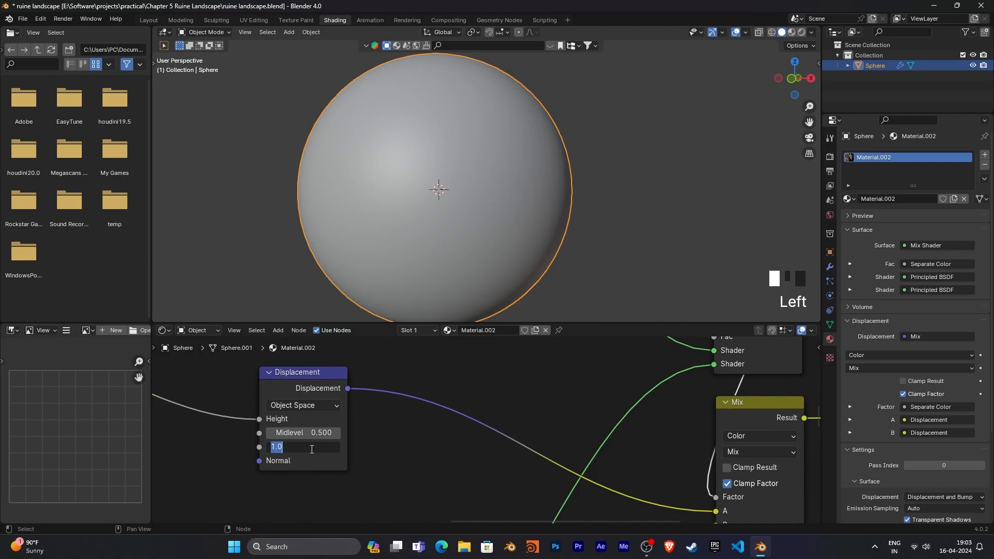
pyautogui.press('BackSpace')
pyautogui.write('0.02')
pyautogui.press('Return')
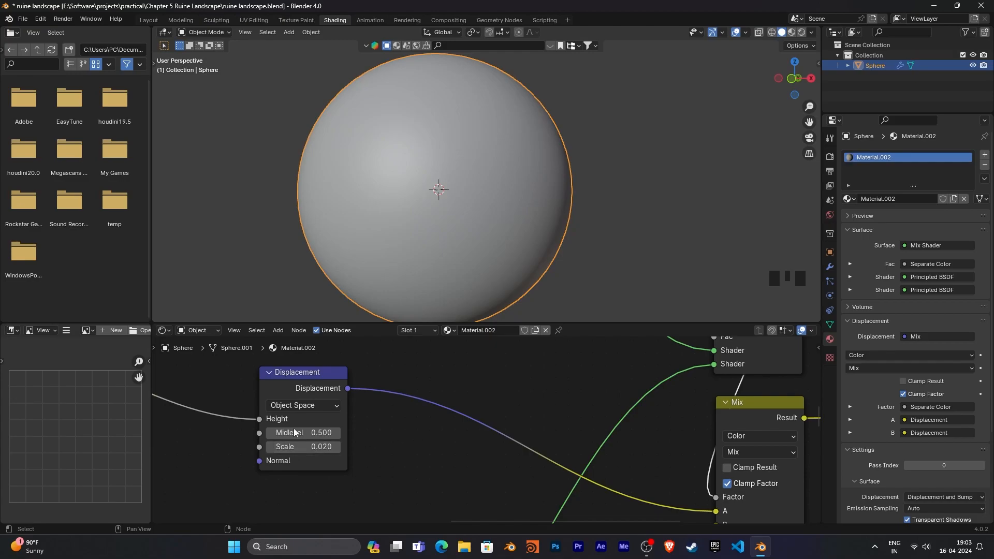
# - Preview the sphere in Rendered shading and tune the brick Displacement node's Scale, trying 0.2 and settling on 0.1
pyautogui.keyDown('ctrl'); pyautogui.moveTo(466, 375); pyautogui.dragTo(513, 480, button='middle'); pyautogui.keyUp('ctrl')
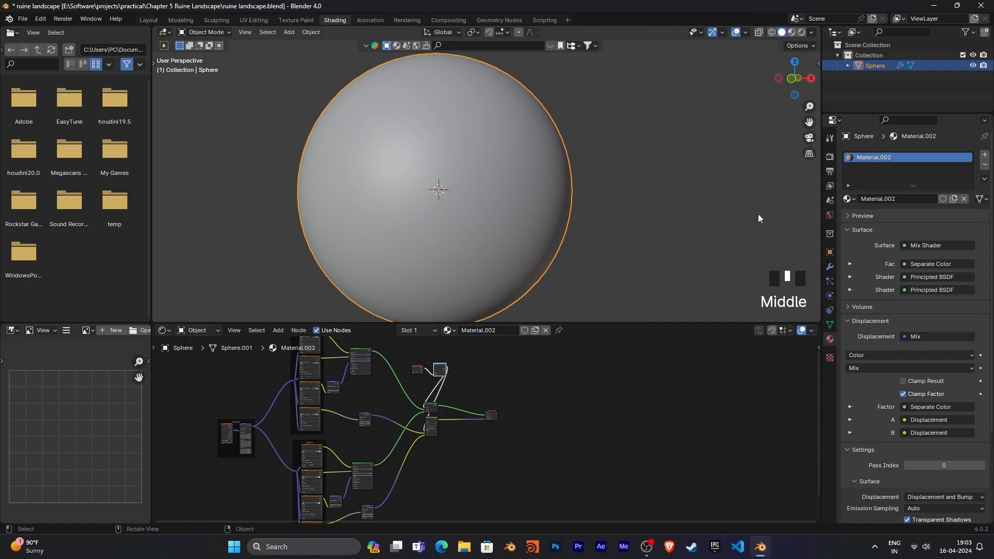
pyautogui.click(801, 32)
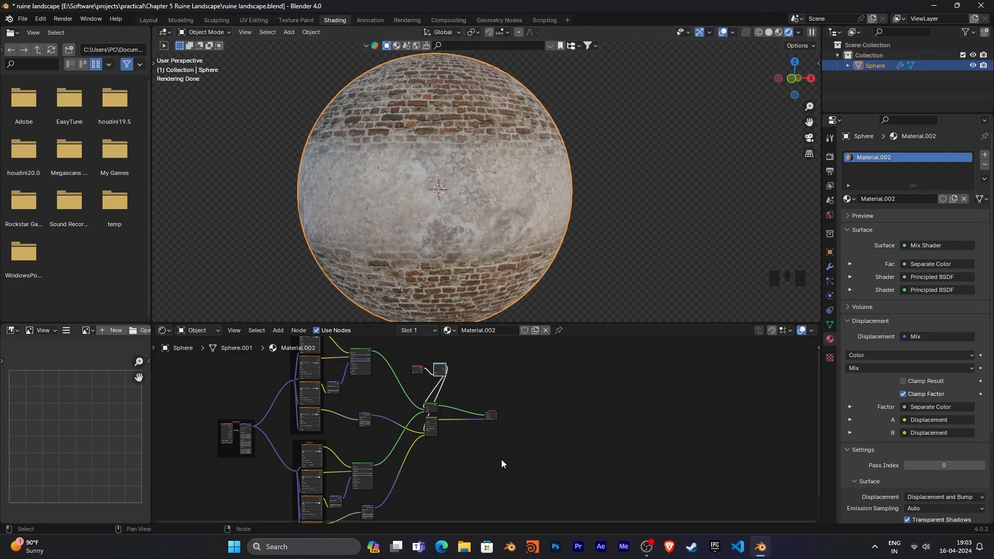
pyautogui.keyDown('ctrl'); pyautogui.moveTo(533, 473); pyautogui.dragTo(368, 430, button='middle'); pyautogui.keyUp('ctrl')
pyautogui.doubleClick(370, 429)
pyautogui.write('.2')
pyautogui.press('Return')
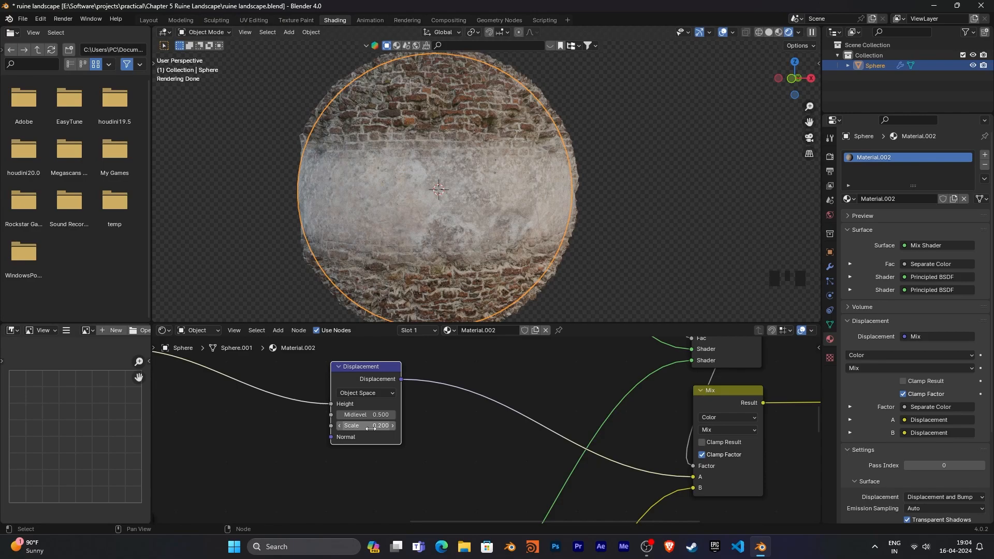
pyautogui.click(371, 428)
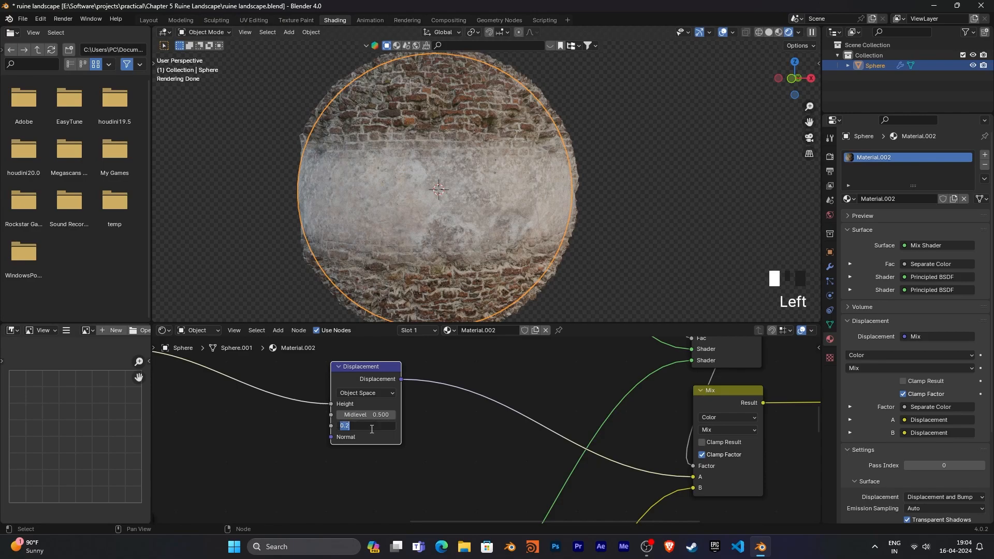
pyautogui.write('.1')
pyautogui.press('Return')
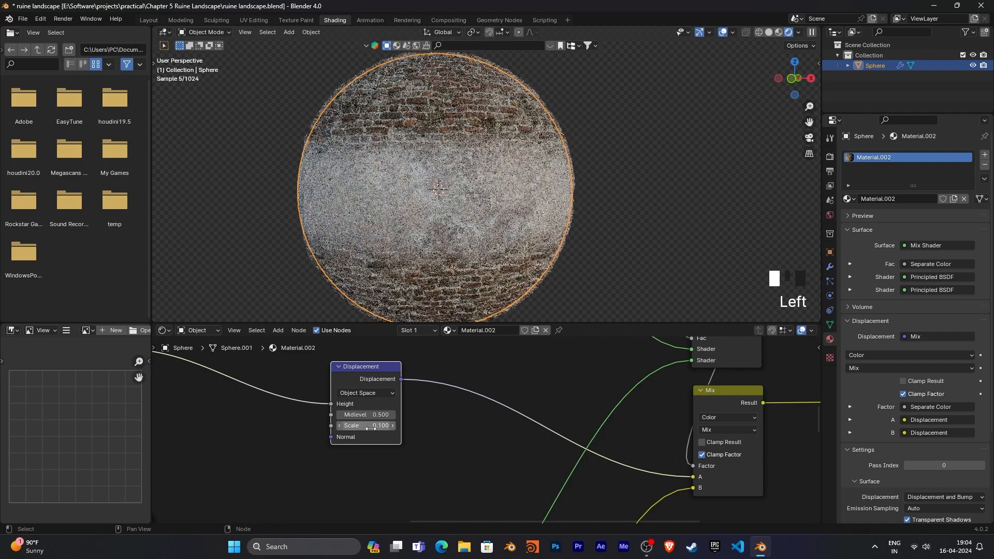
# - Set the Scale of the Displacement node feeding the Mix node's input B to 0.1
pyautogui.keyDown('ctrl'); pyautogui.moveTo(464, 408); pyautogui.dragTo(551, 307, button='middle'); pyautogui.keyUp('ctrl')
pyautogui.keyDown('ctrl'); pyautogui.moveTo(259, 468); pyautogui.dragTo(420, 458, button='middle'); pyautogui.keyUp('ctrl')
pyautogui.click(307, 415)
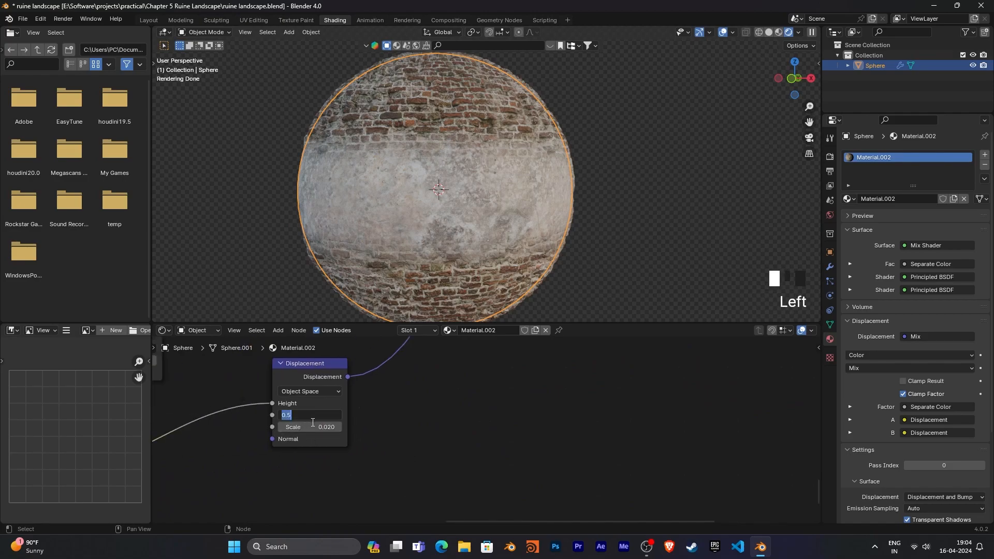
pyautogui.click(317, 426)
pyautogui.write('0.1')
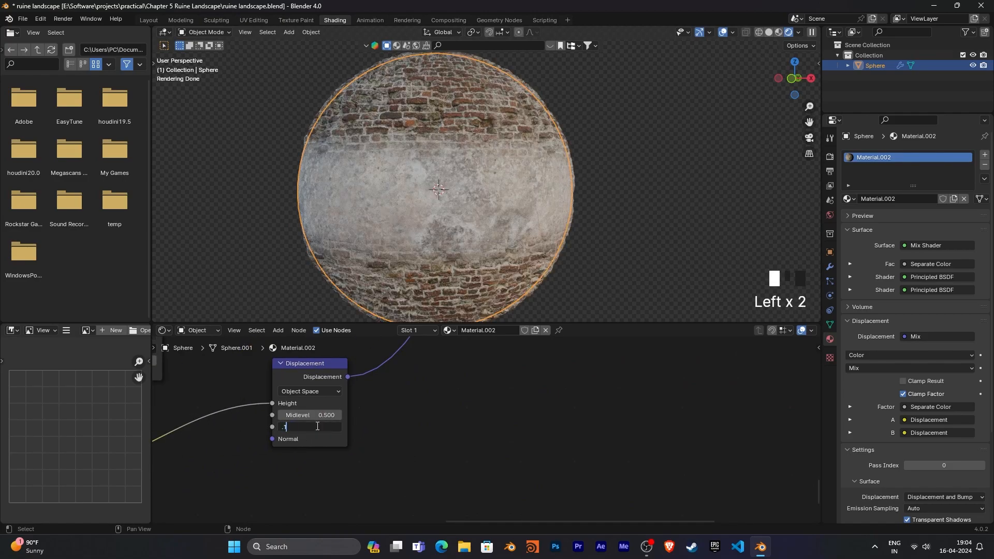
pyautogui.press('Return')
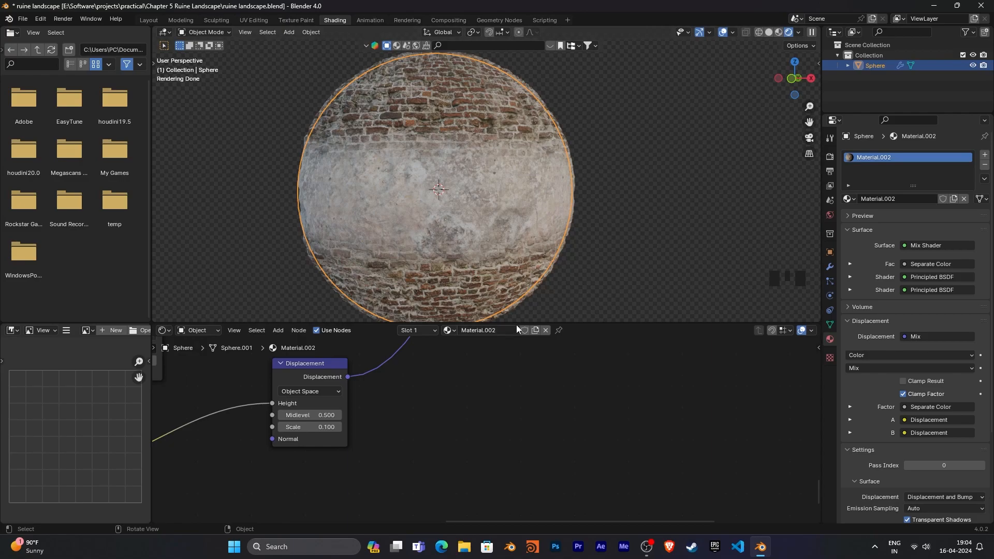
# - Enlarge the 3D viewport and examine the displaced bricks on the rendered sphere up close
pyautogui.keyDown('ctrl'); pyautogui.moveTo(458, 377); pyautogui.dragTo(462, 471, button='middle'); pyautogui.keyUp('ctrl')
pyautogui.moveTo(601, 323); pyautogui.dragTo(603, 470)
pyautogui.moveTo(591, 301); pyautogui.dragTo(651, 208, button='middle')
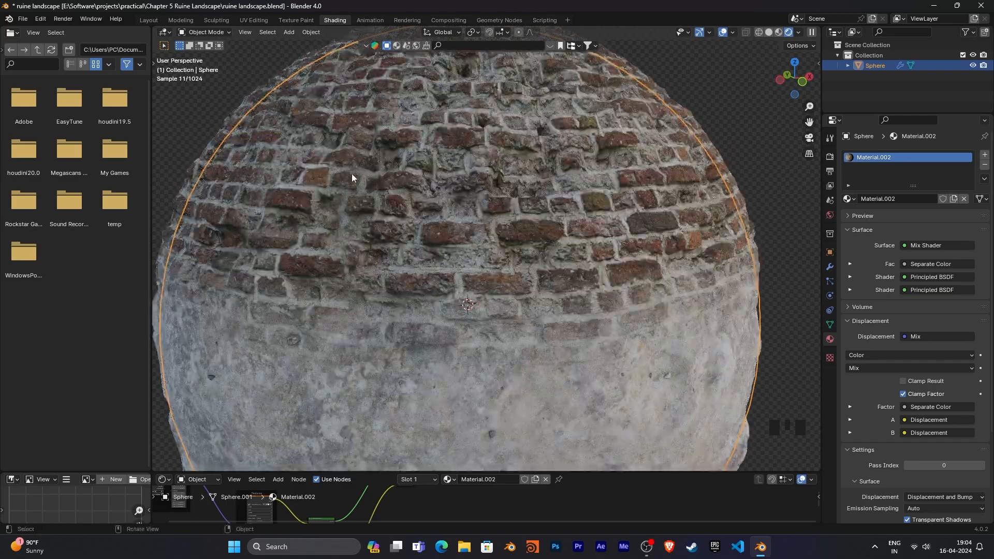
pyautogui.moveTo(449, 198); pyautogui.dragTo(586, 247, button='middle')
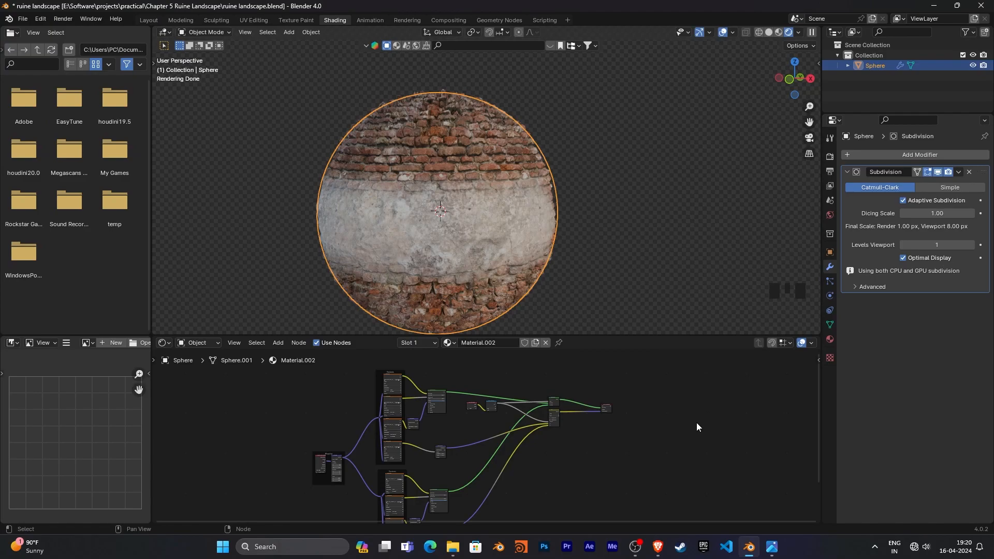
# - Switch to the image viewer, compare the castle_brick_02 white and red diffuse textures, and close both images
pyautogui.moveTo(772, 546)
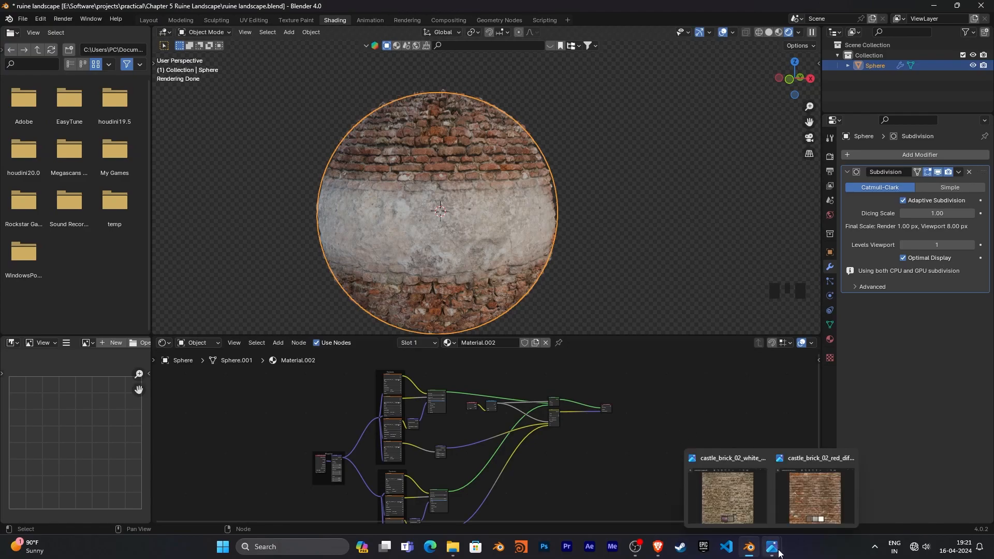
pyautogui.click(747, 496)
pyautogui.click(804, 502)
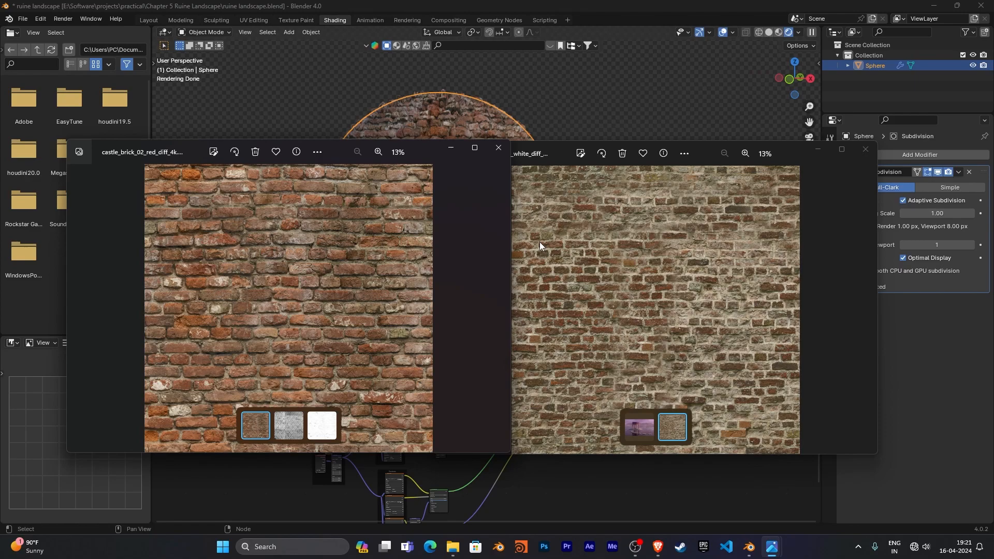
pyautogui.click(497, 149)
pyautogui.click(865, 149)
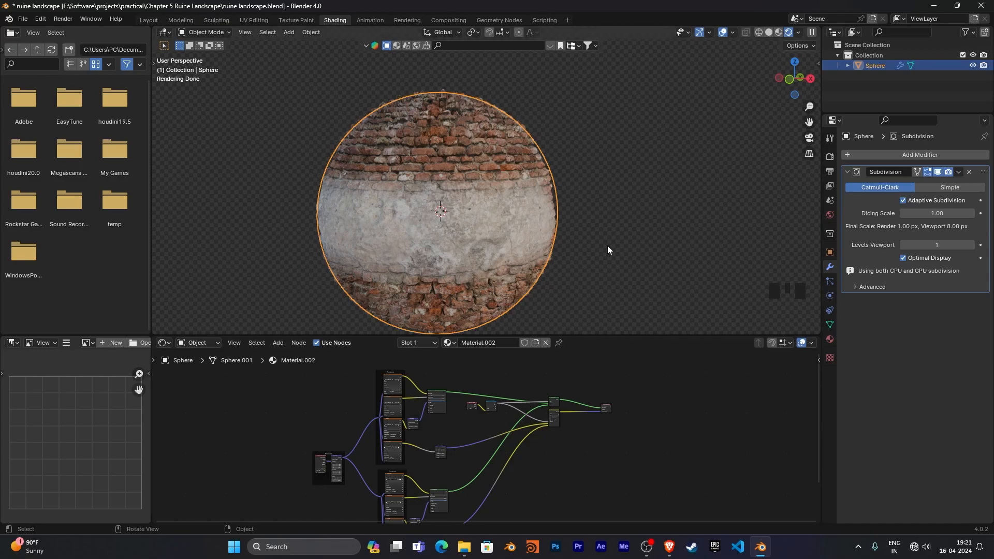
pyautogui.moveTo(604, 249); pyautogui.dragTo(607, 224, button='middle')
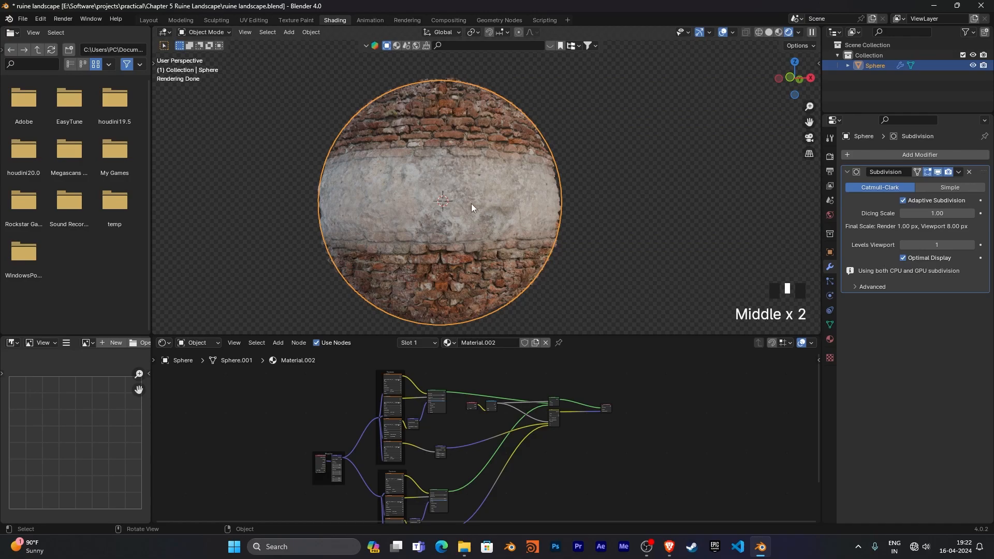
pyautogui.moveTo(470, 194); pyautogui.dragTo(468, 205, button='middle')
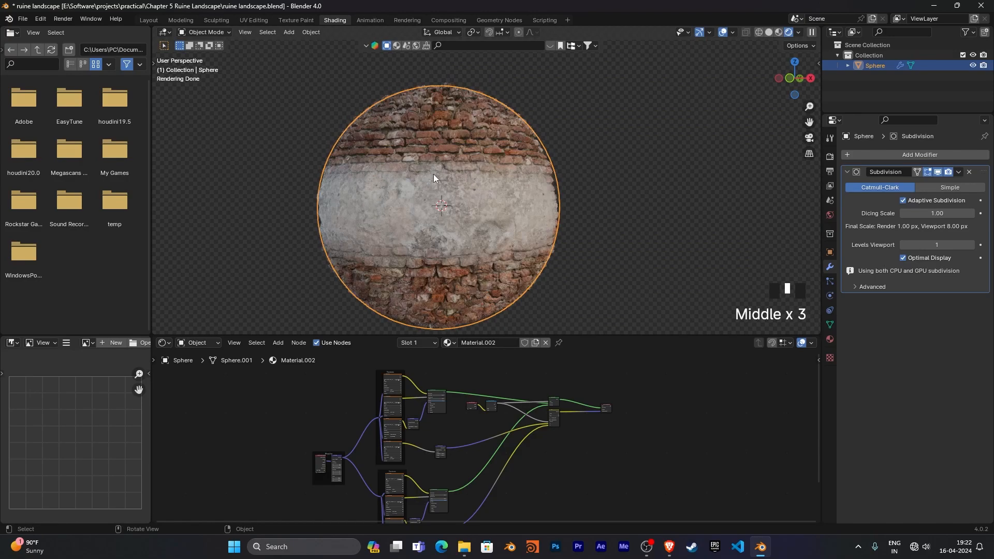
pyautogui.moveTo(597, 187); pyautogui.dragTo(595, 200, button='middle')
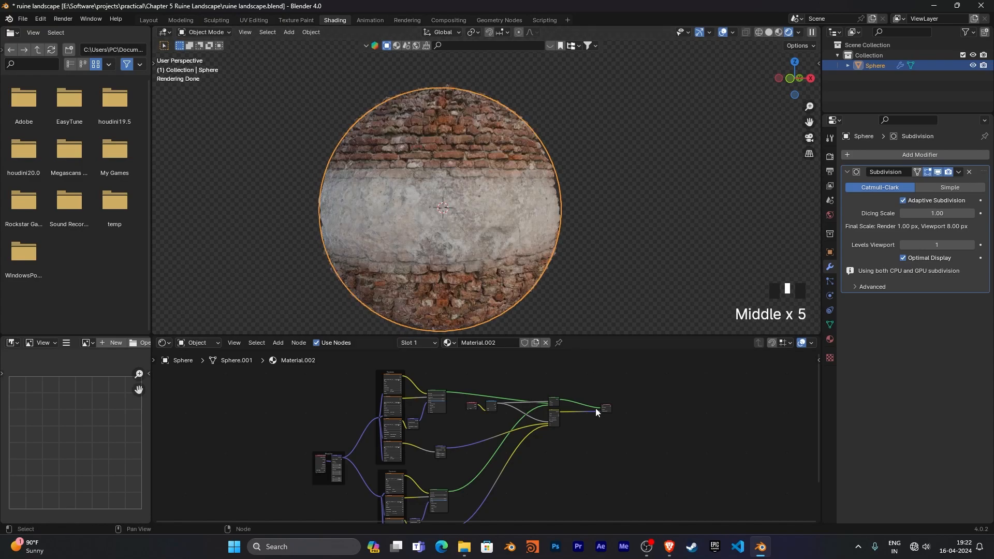
# - Move the Color Attribute and Separate Color nodes up into the empty space above the shader network
pyautogui.moveTo(610, 437); pyautogui.dragTo(598, 505, button='middle')
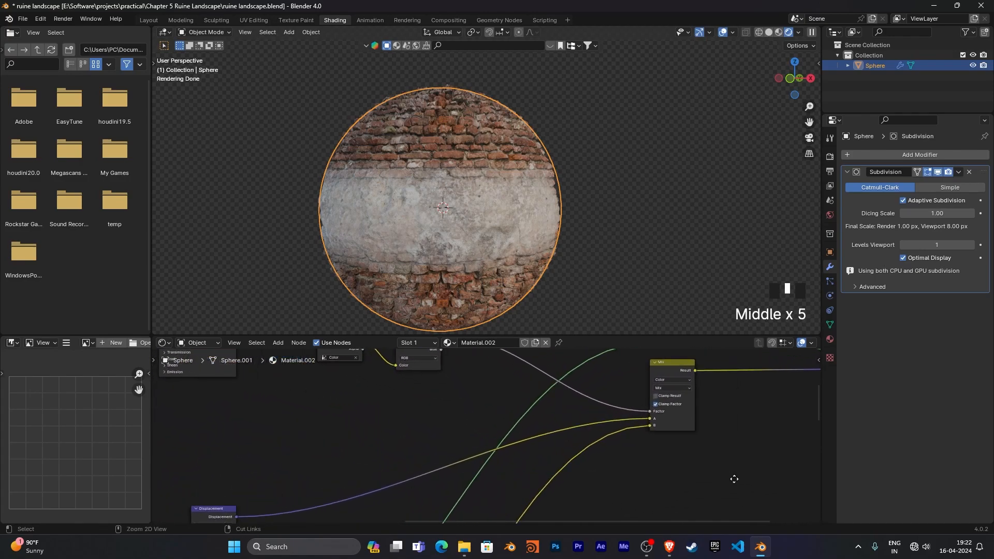
pyautogui.scroll(-3, 730, 473)
pyautogui.moveTo(736, 476); pyautogui.dragTo(702, 359, button='middle')
pyautogui.moveTo(370, 486); pyautogui.dragTo(429, 377)
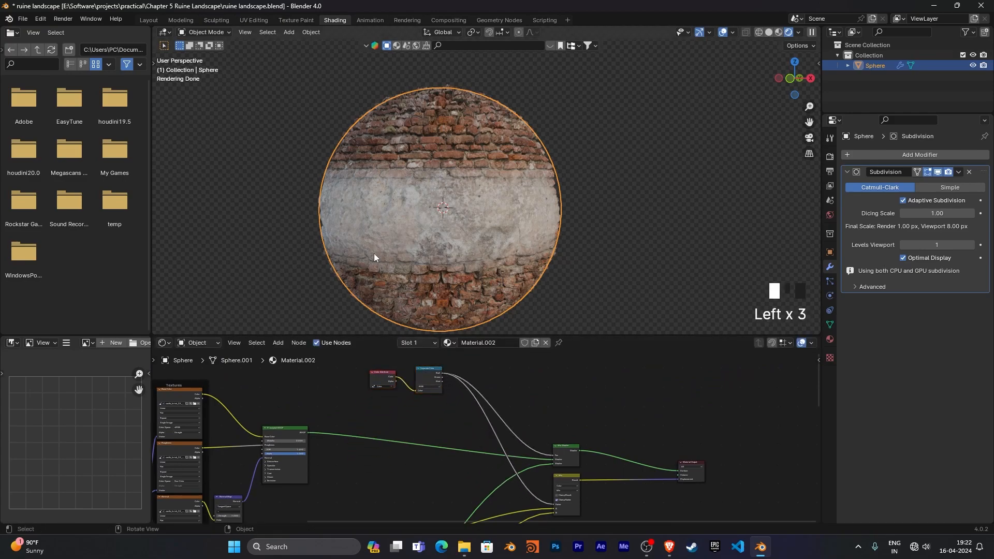
# - Add a Math node in the empty space to the right of the Separate Color node
pyautogui.moveTo(516, 392); pyautogui.dragTo(494, 396, button='middle')
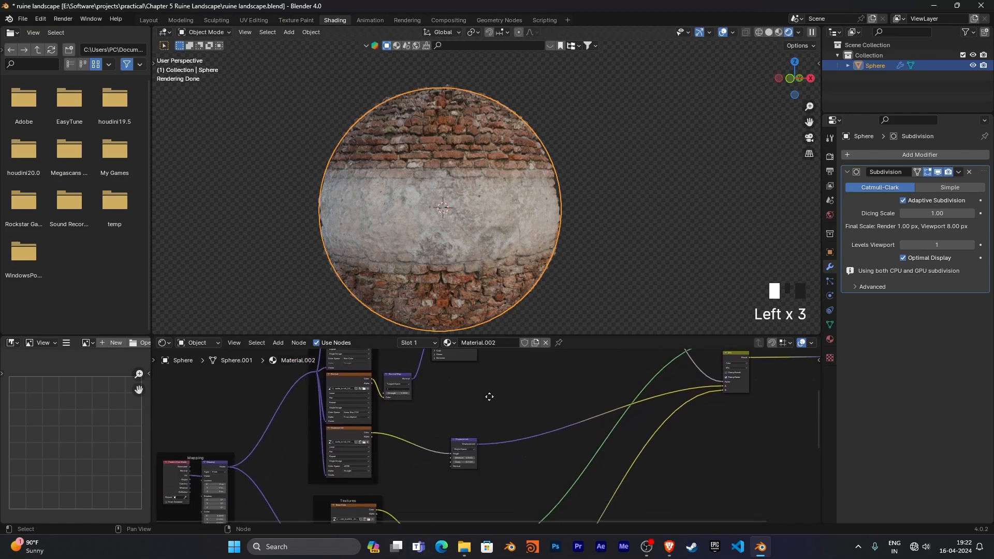
pyautogui.moveTo(550, 378); pyautogui.dragTo(502, 436, button='middle')
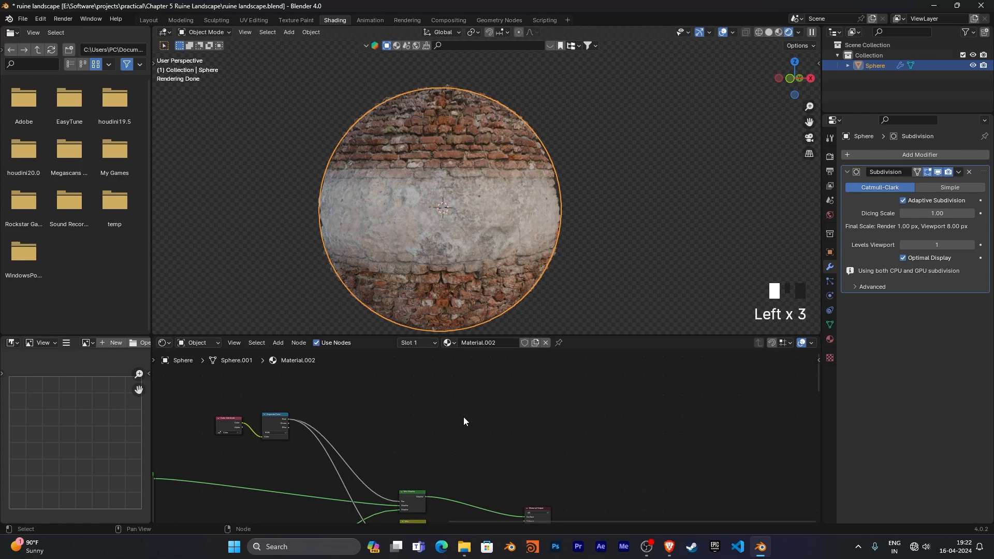
pyautogui.hotkey('shift', 'a')
pyautogui.click(450, 405)
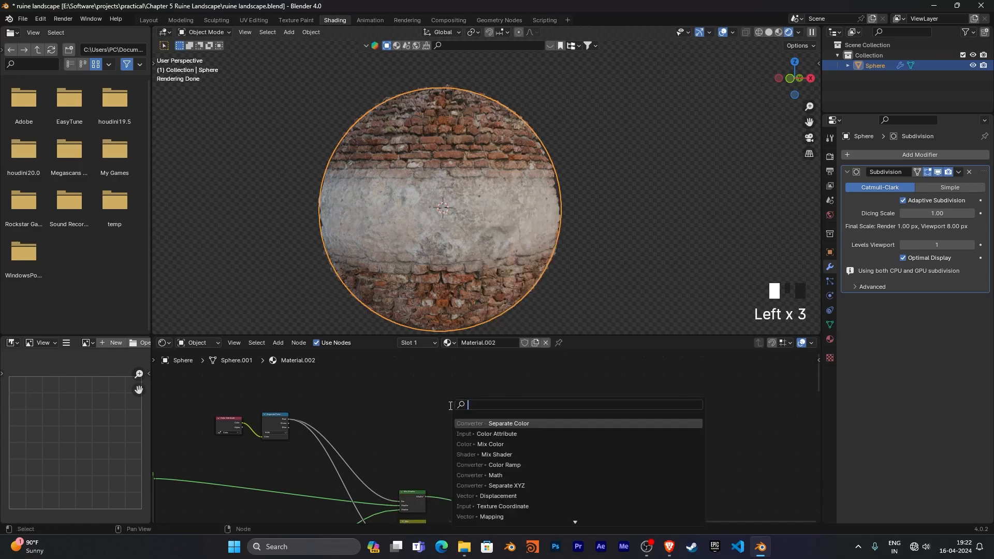
pyautogui.write('math')
pyautogui.press('Return')
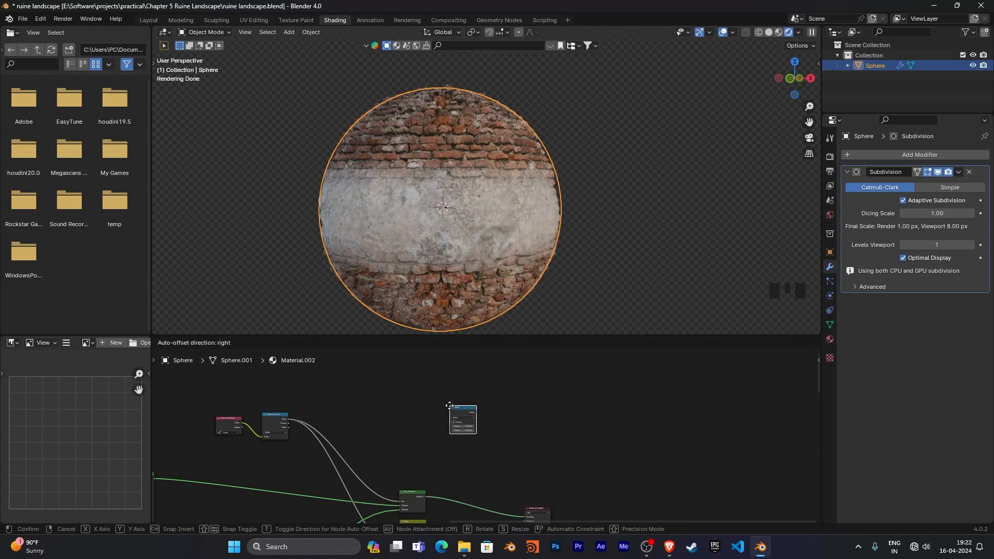
pyautogui.click(371, 395)
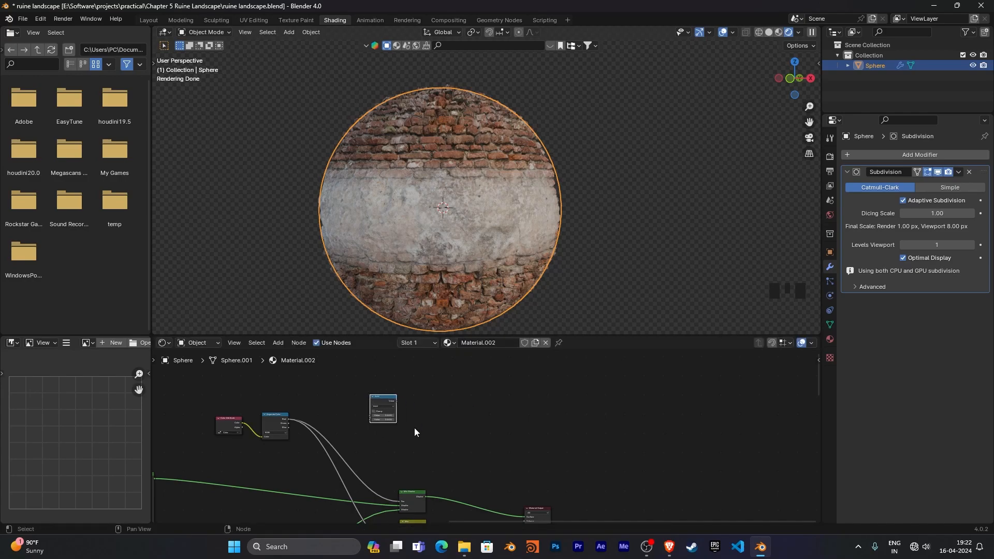
# - Duplicate the Math node three times, placing one copy below it and two copies to its right
pyautogui.keyDown('ctrl'); pyautogui.moveTo(540, 449); pyautogui.dragTo(387, 401, button='middle'); pyautogui.keyUp('ctrl')
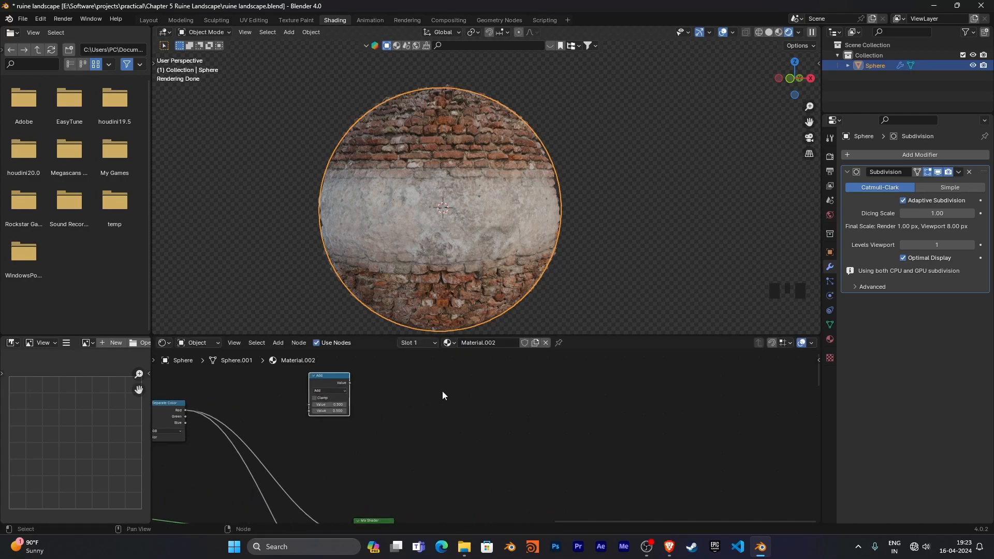
pyautogui.hotkey('shift', 'd')
pyautogui.click(444, 446)
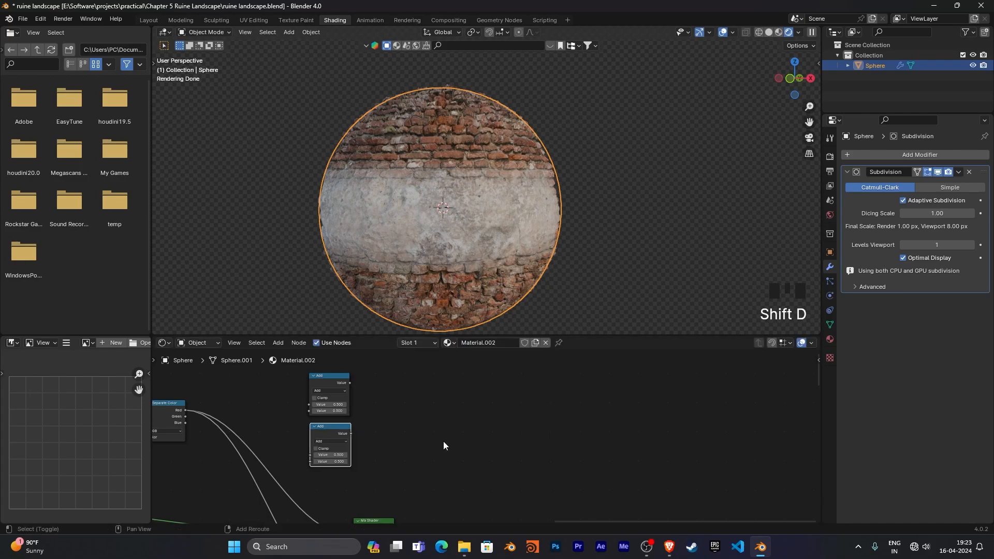
pyautogui.hotkey('shift', 'd')
pyautogui.click(559, 452)
pyautogui.hotkey('shift', 'd')
pyautogui.click(527, 383)
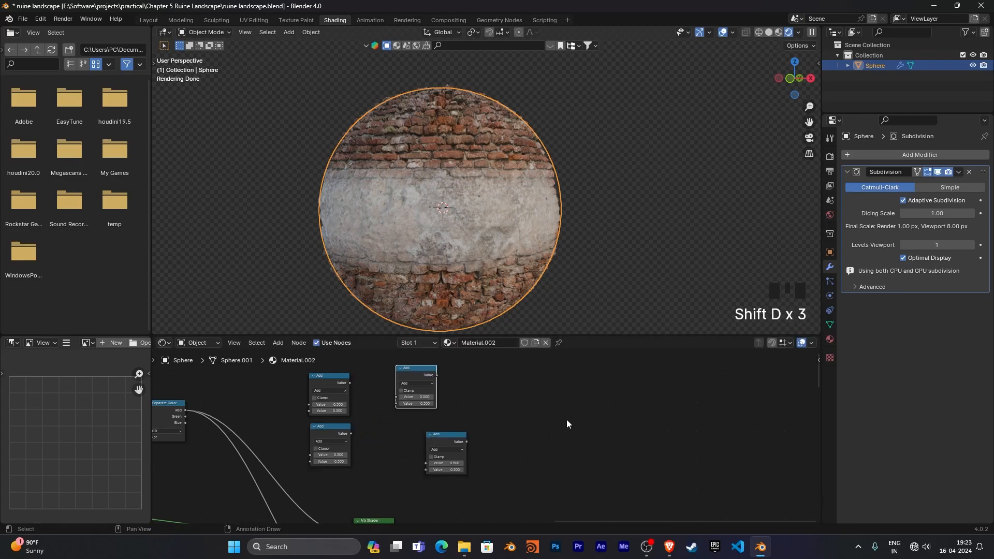
# - Add a Mix Color node to the right of the four Math nodes
pyautogui.hotkey('shift', 'a')
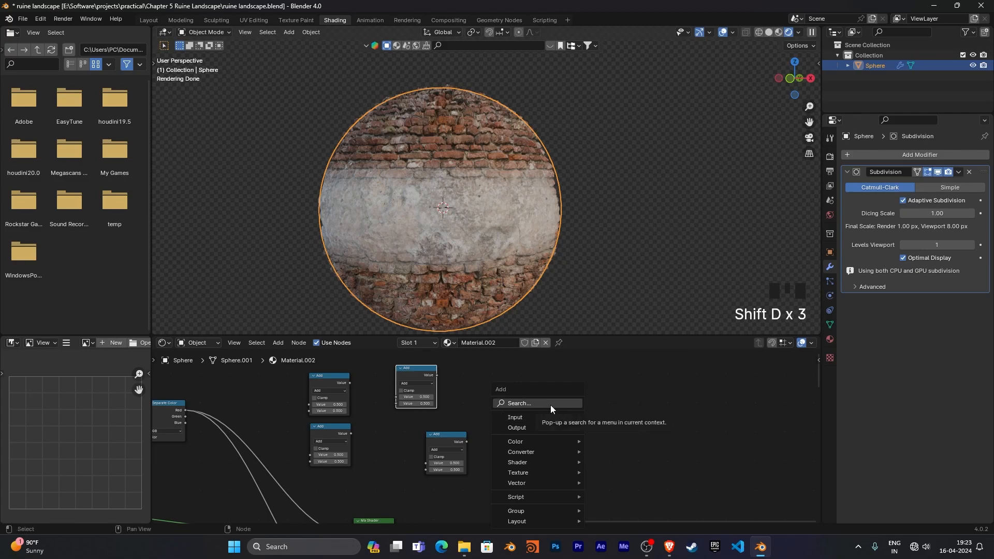
pyautogui.click(551, 407)
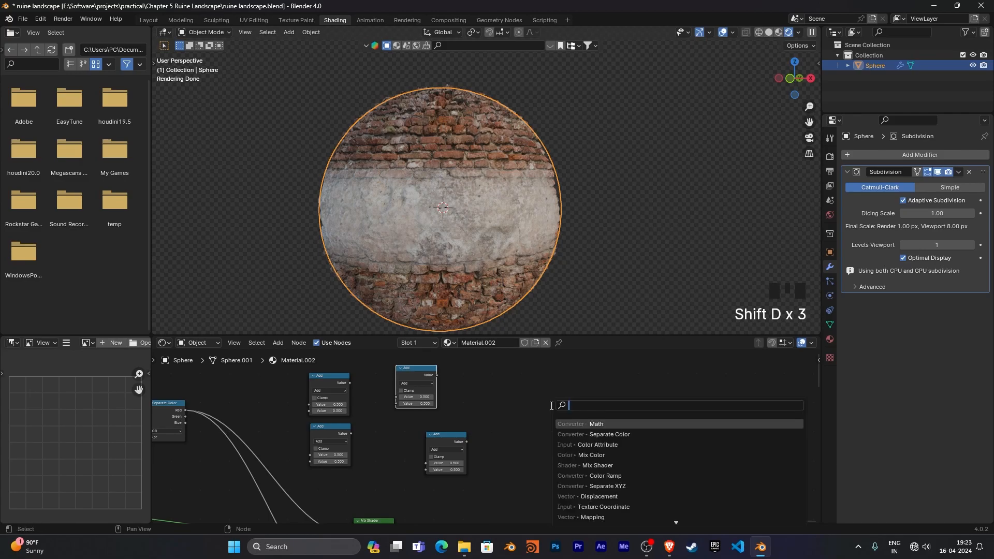
pyautogui.write('mix')
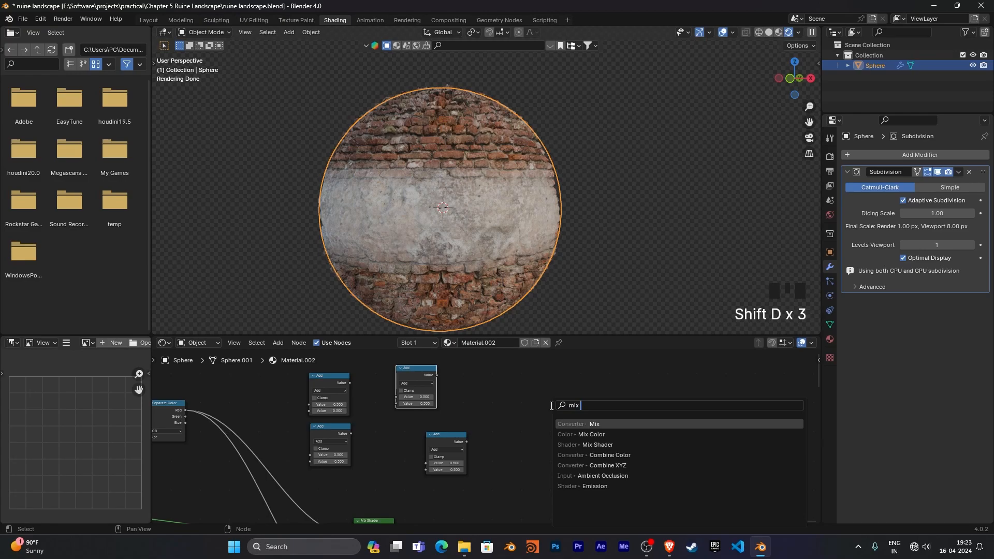
pyautogui.write(' colo')
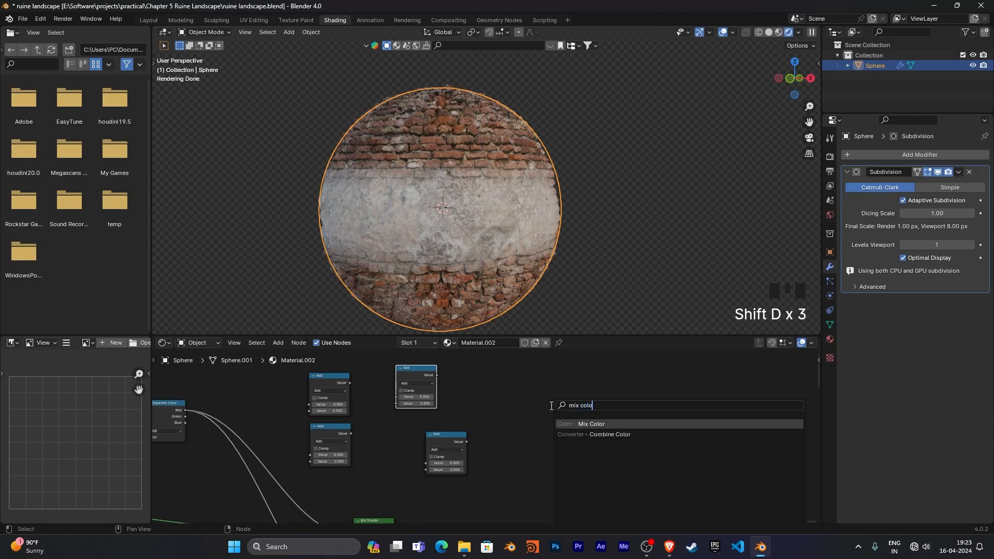
pyautogui.press('Return')
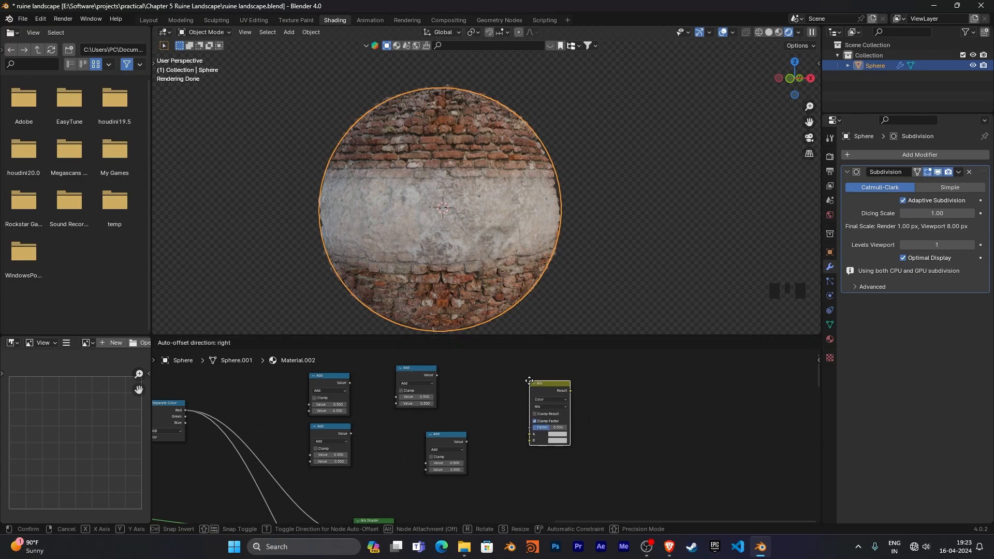
pyautogui.click(529, 382)
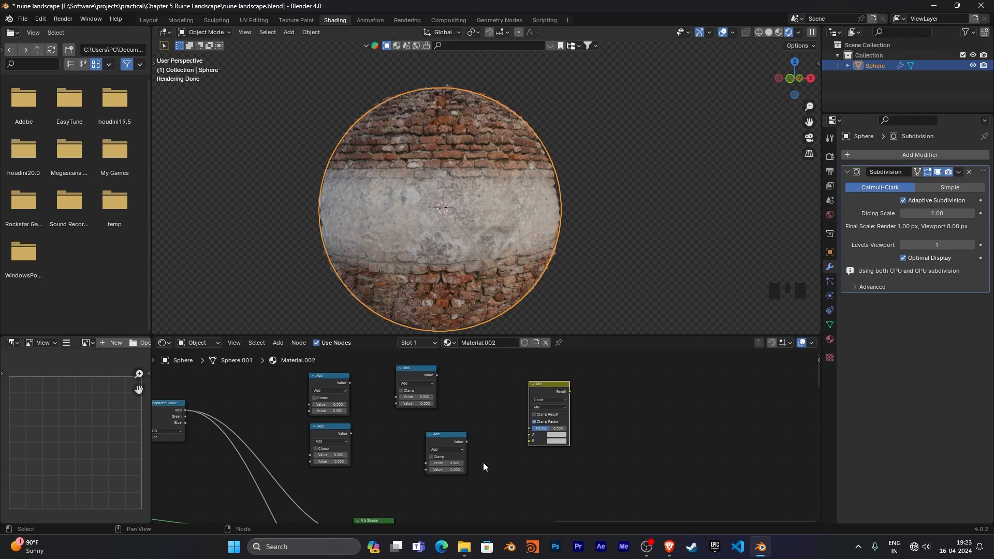
# - Set the operation of the Math node in the upper row beside the first one to Divide
pyautogui.moveTo(498, 457); pyautogui.dragTo(510, 468, button='middle')
pyautogui.scroll(3, 466, 414)
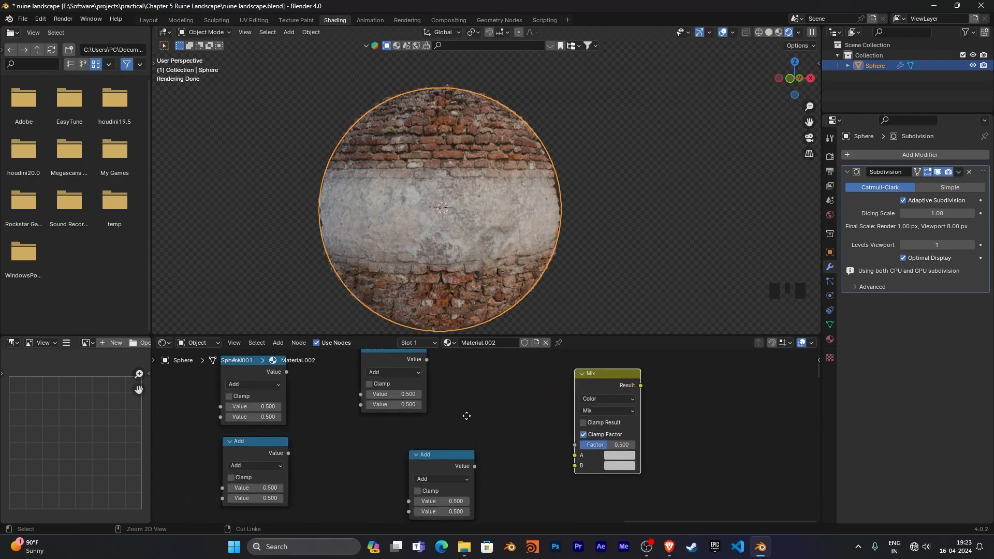
pyautogui.click(462, 389)
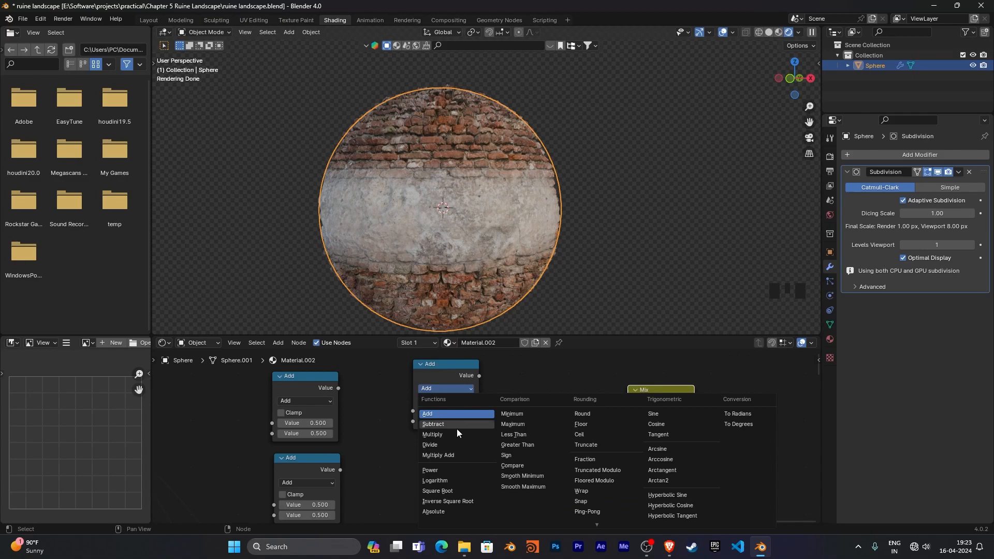
pyautogui.click(454, 446)
pyautogui.scroll(-3, 472, 441)
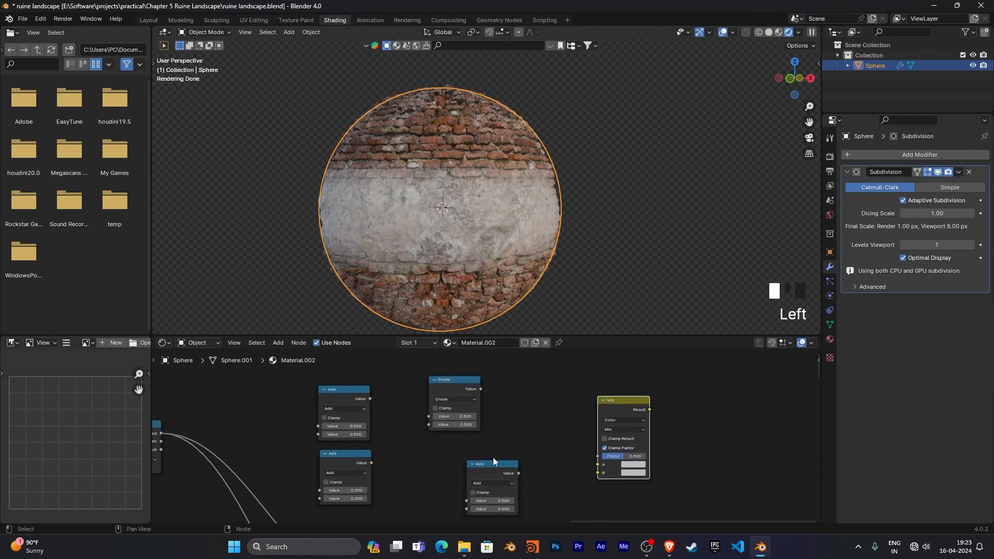
# - Set the operation of the three remaining Add math nodes to Subtract
pyautogui.moveTo(493, 458); pyautogui.dragTo(530, 424, button='middle')
pyautogui.click(402, 375)
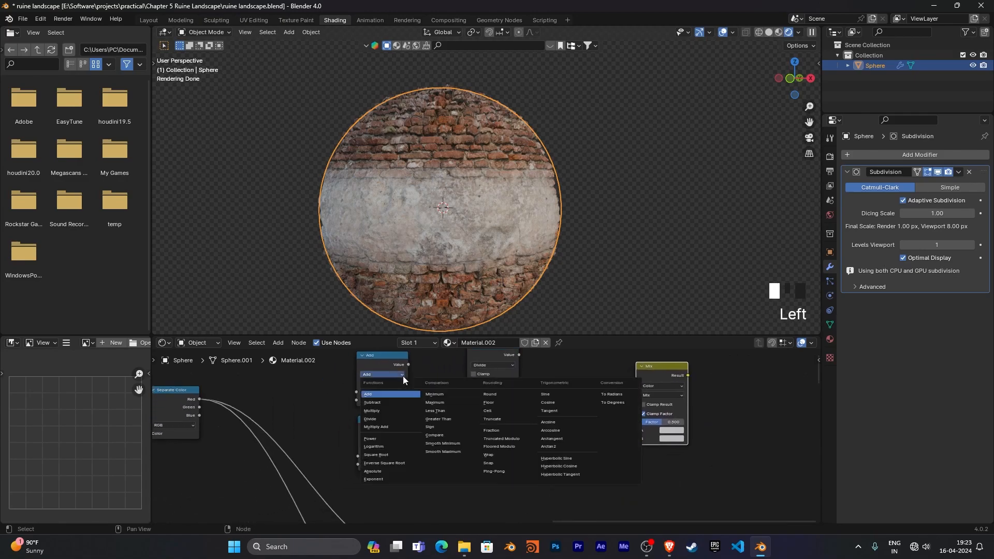
pyautogui.click(395, 402)
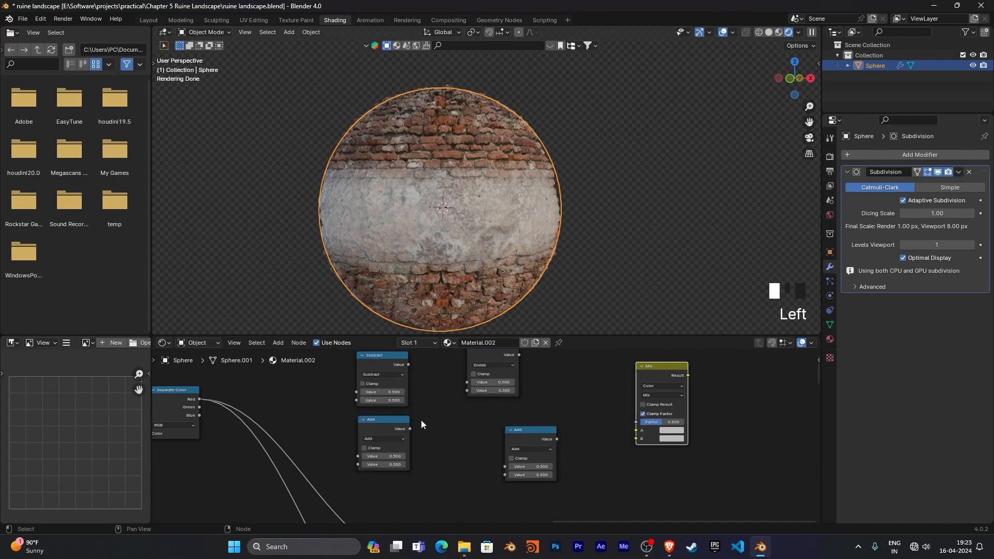
pyautogui.click(395, 439)
pyautogui.click(384, 354)
pyautogui.click(540, 450)
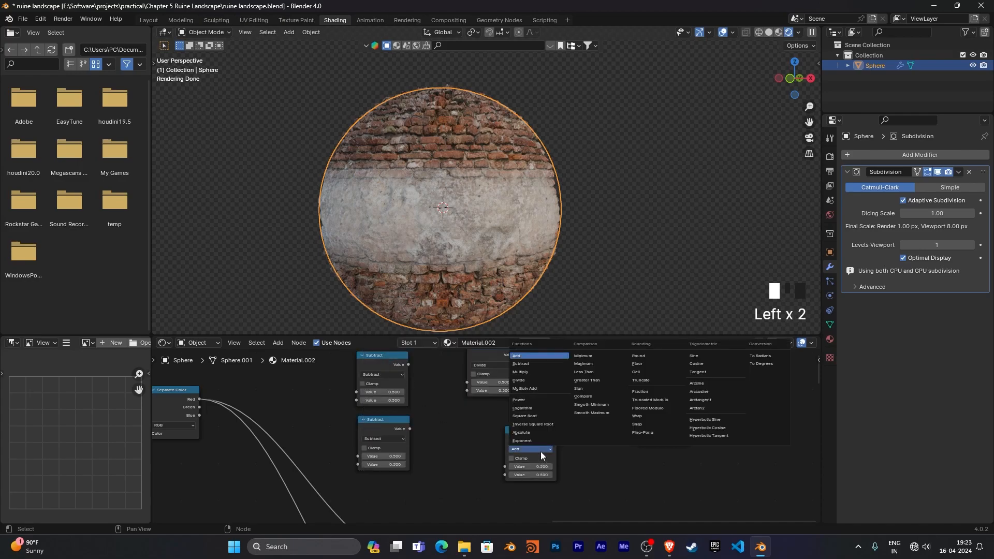
pyautogui.click(522, 364)
# - Reposition the Divide node and the rightmost Subtract node so the math chain reads in order toward the Mix node
pyautogui.moveTo(569, 445); pyautogui.dragTo(540, 481, button='middle')
pyautogui.moveTo(472, 385); pyautogui.dragTo(455, 397)
pyautogui.moveTo(499, 465); pyautogui.dragTo(521, 449)
pyautogui.moveTo(443, 483); pyautogui.dragTo(464, 457, button='middle')
# - Link the upper Subtract through Divide into the last Subtract, the lower Subtract into its second Value, and its output into Mix input A
pyautogui.moveTo(392, 376); pyautogui.dragTo(434, 405)
pyautogui.moveTo(485, 378); pyautogui.dragTo(505, 462)
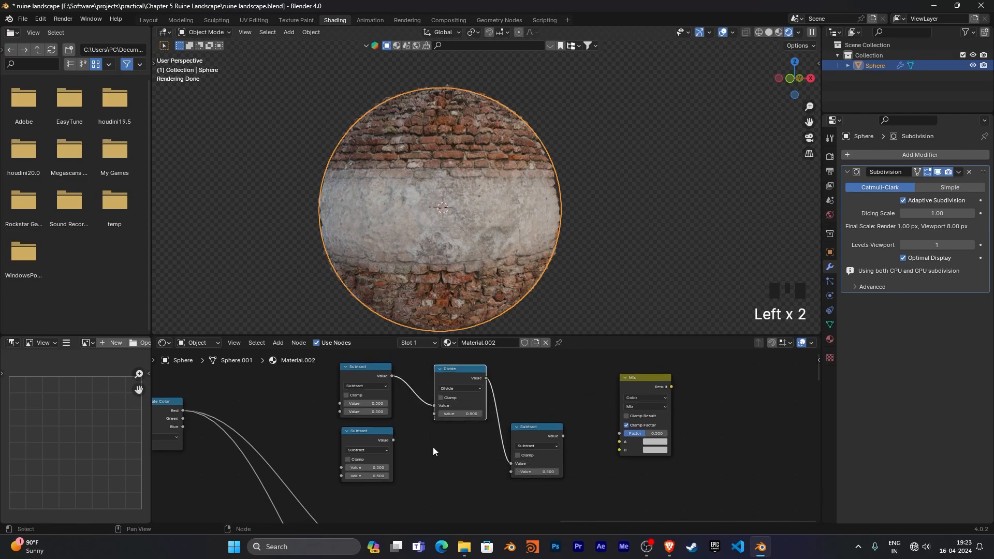
pyautogui.moveTo(394, 440); pyautogui.dragTo(512, 472)
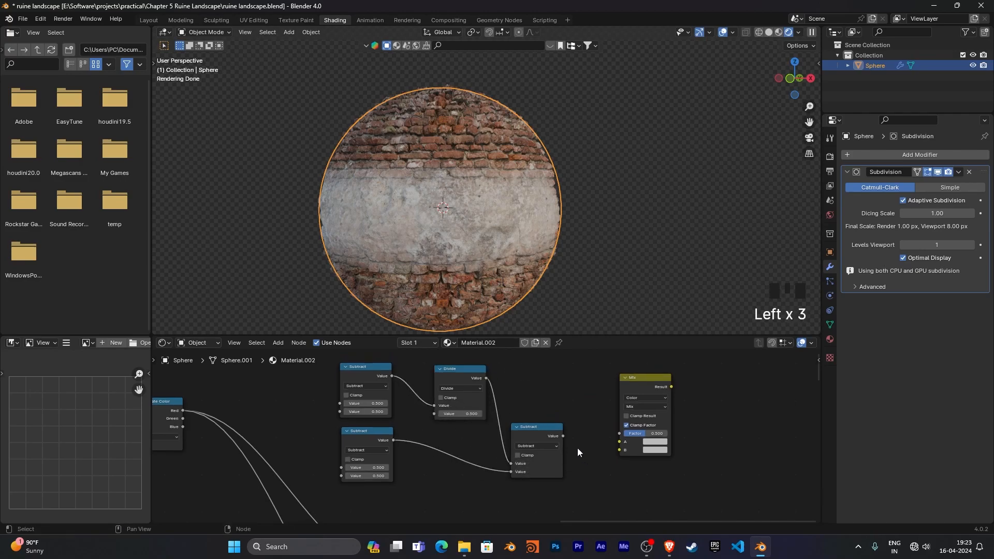
pyautogui.moveTo(563, 435); pyautogui.dragTo(619, 441)
# - Connect Separate Color's Red output to the upper Subtract's second Value and the castle brick displacement texture's Color to its first Value
pyautogui.moveTo(523, 467); pyautogui.dragTo(612, 472, button='middle')
pyautogui.moveTo(476, 480); pyautogui.dragTo(504, 471, button='middle')
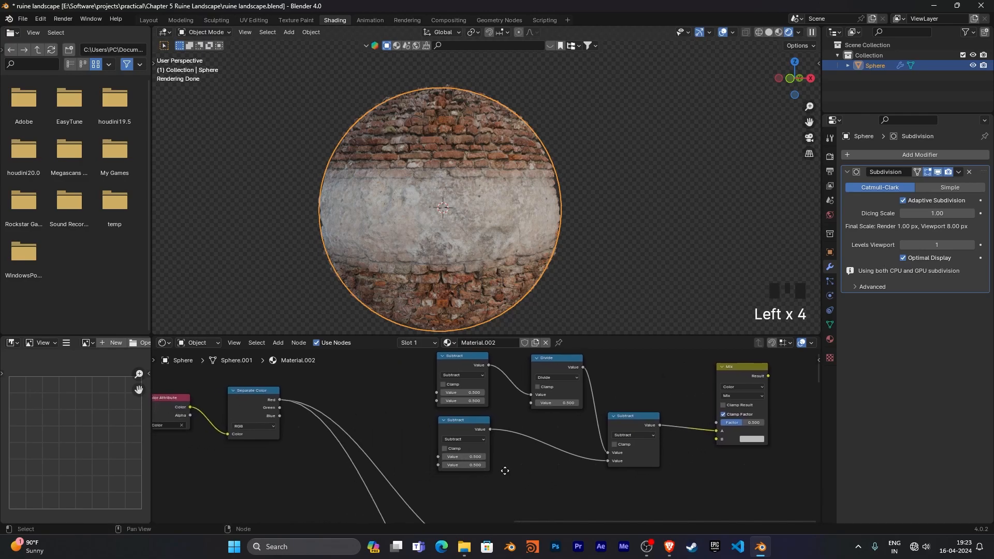
pyautogui.moveTo(280, 400); pyautogui.dragTo(435, 425)
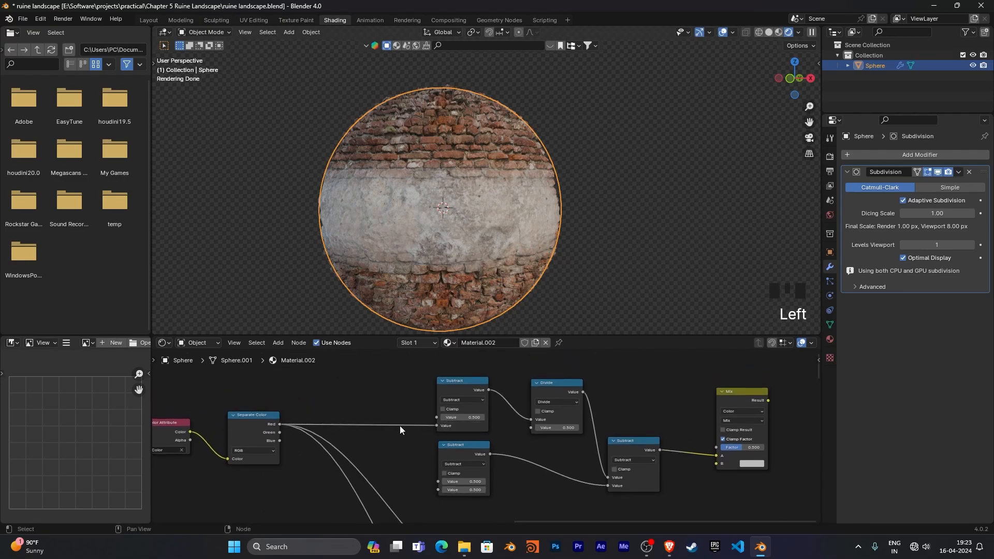
pyautogui.scroll(-4, 383, 442)
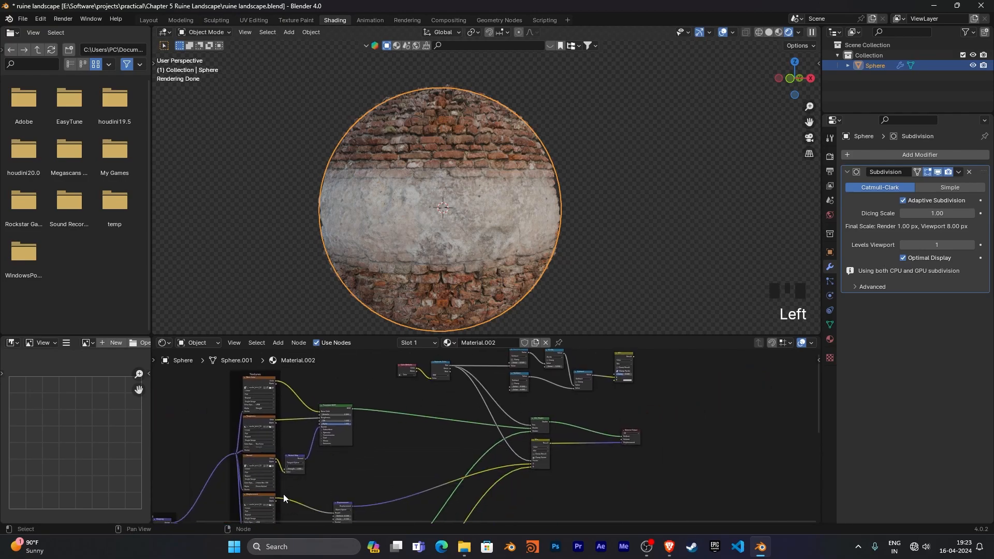
pyautogui.click(258, 496)
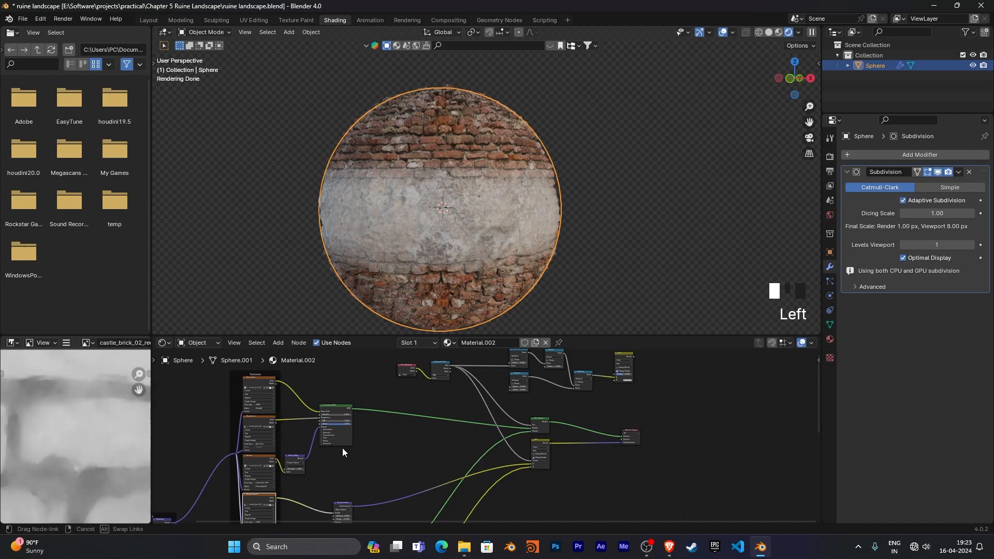
pyautogui.click(273, 498)
pyautogui.moveTo(277, 498); pyautogui.dragTo(508, 390)
# - Move the Color Attribute, Separate Color, math and new Mix nodes together up and to the left, above the shader network
pyautogui.keyDown('ctrl'); pyautogui.moveTo(551, 443); pyautogui.dragTo(478, 385, button='middle'); pyautogui.keyUp('ctrl')
pyautogui.moveTo(652, 426); pyautogui.dragTo(504, 501, button='middle')
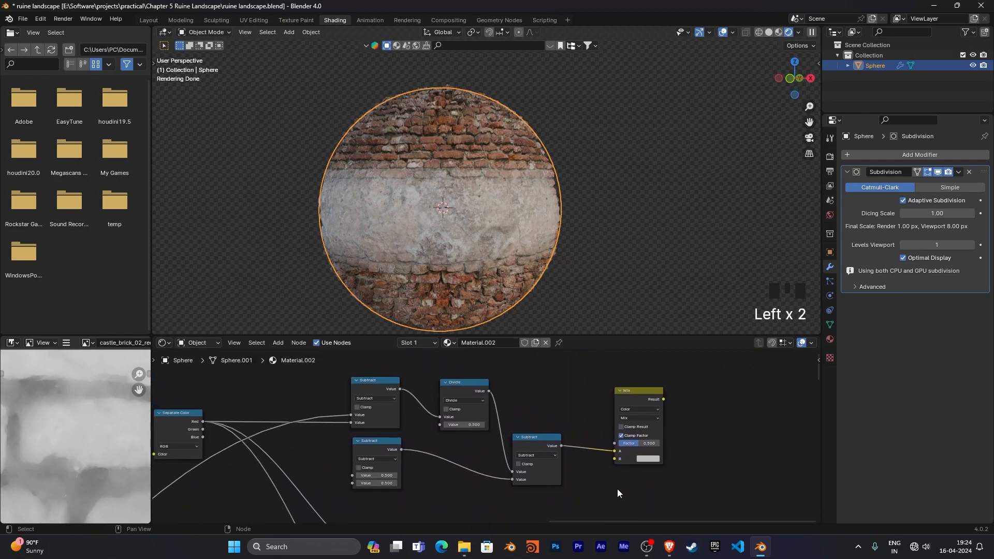
pyautogui.scroll(-4, 691, 472)
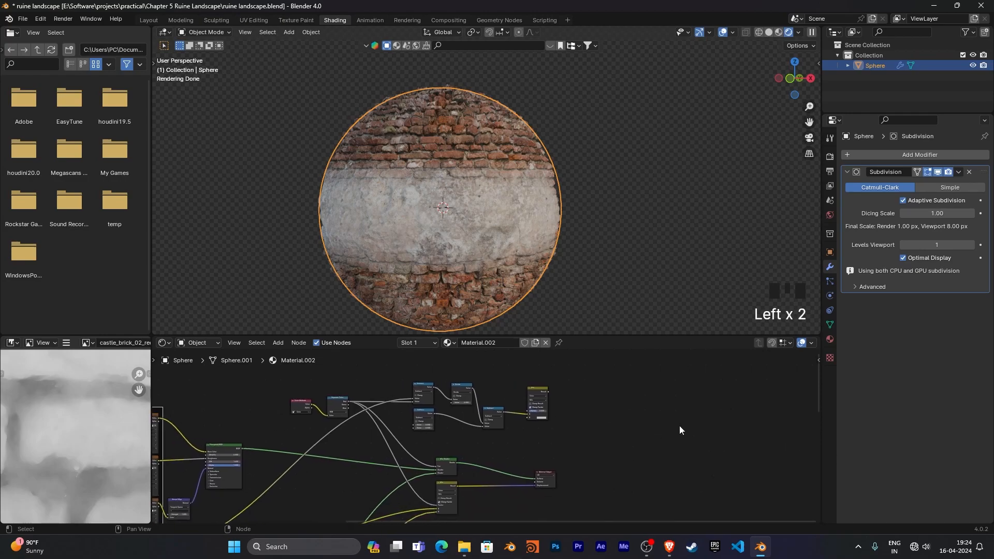
pyautogui.moveTo(565, 441); pyautogui.dragTo(282, 390)
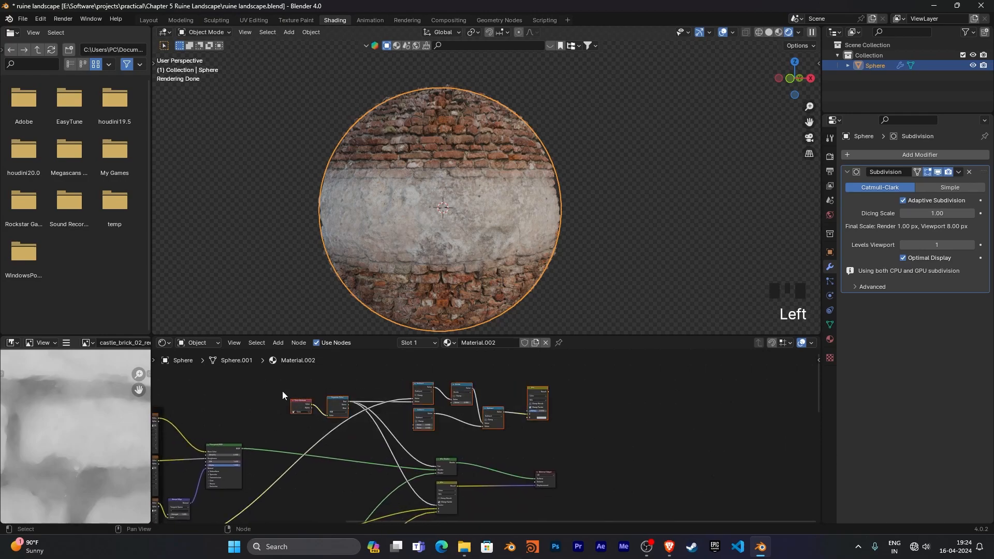
pyautogui.press('g')
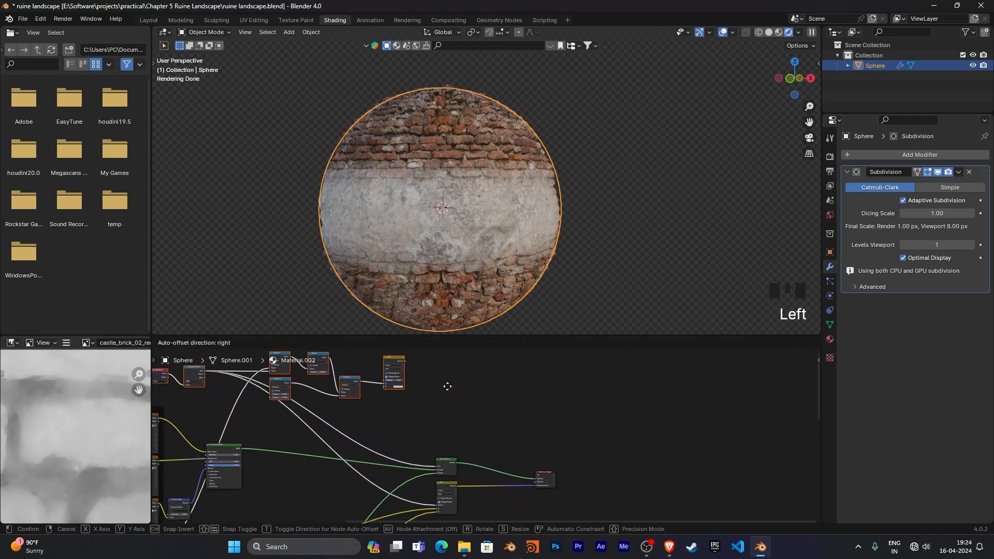
pyautogui.click(455, 383)
pyautogui.click(532, 421)
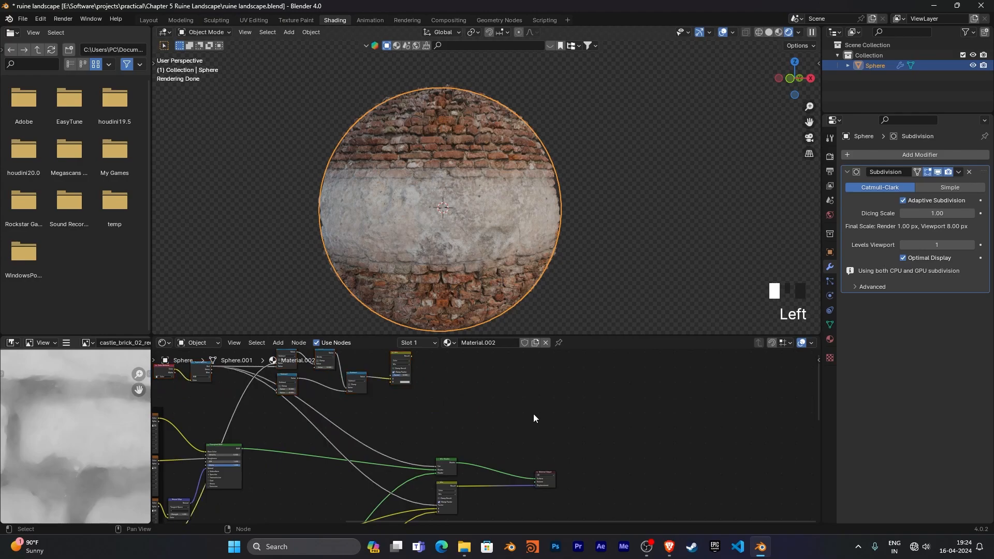
# - Add a Color Ramp node to the right of the new Mix node
pyautogui.moveTo(533, 414); pyautogui.dragTo(583, 462, button='middle')
pyautogui.hotkey('shift', 'a')
pyautogui.click(503, 404)
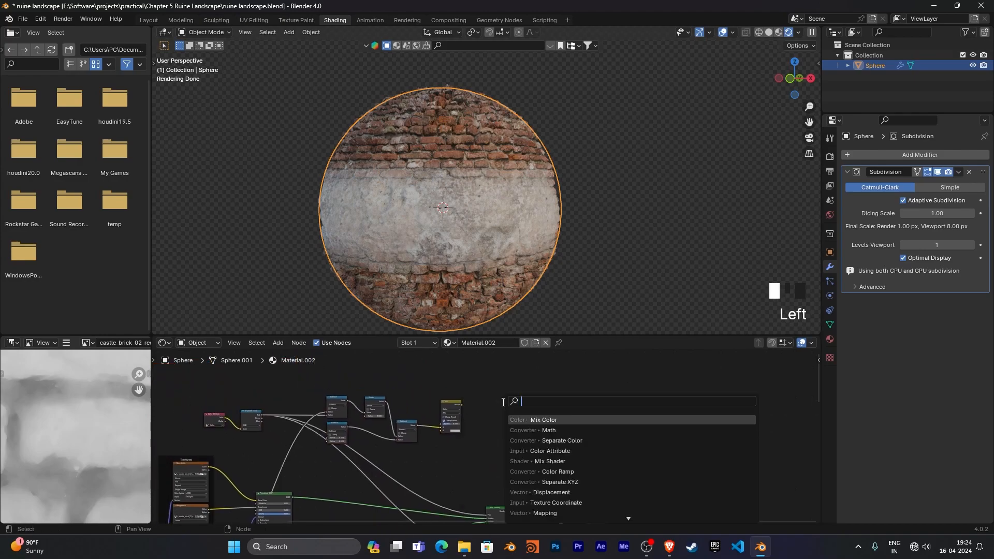
pyautogui.write('color ramp')
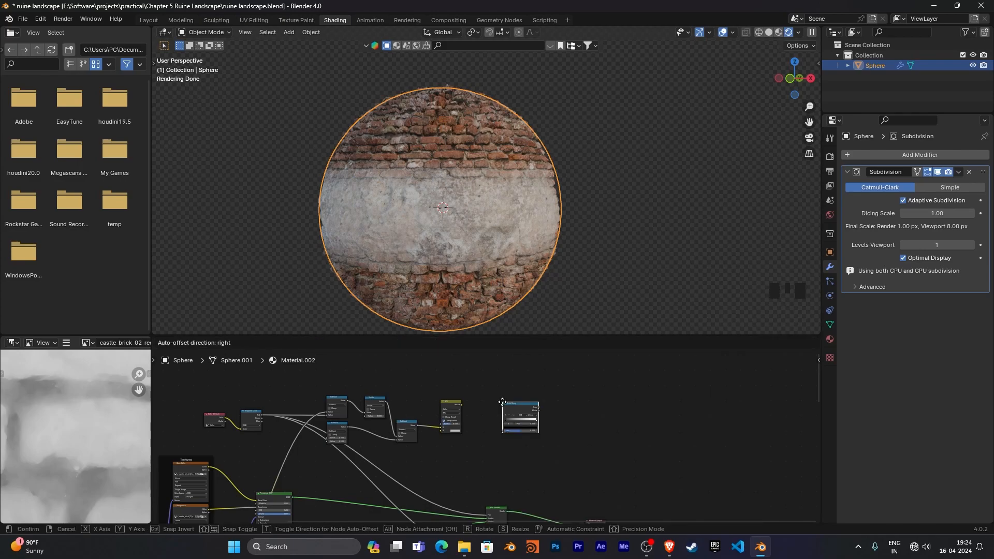
pyautogui.click(502, 402)
pyautogui.scroll(3, 661, 448)
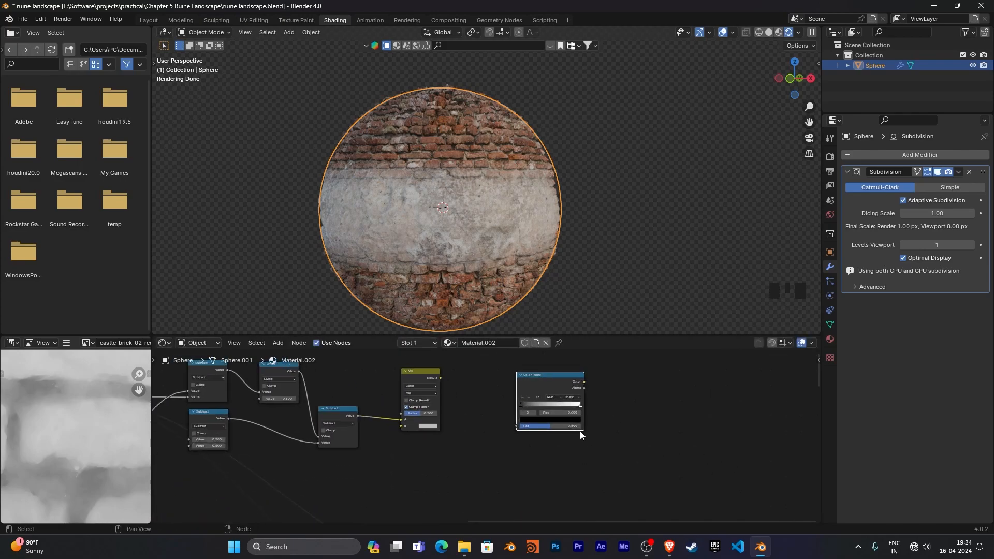
# - Connect the new Mix node's Result to the Color Ramp's Fac, and the ramp's Color output to the Mix Shader's Fac
pyautogui.moveTo(441, 377); pyautogui.dragTo(517, 426)
pyautogui.moveTo(574, 378); pyautogui.dragTo(483, 458)
pyautogui.click(529, 389)
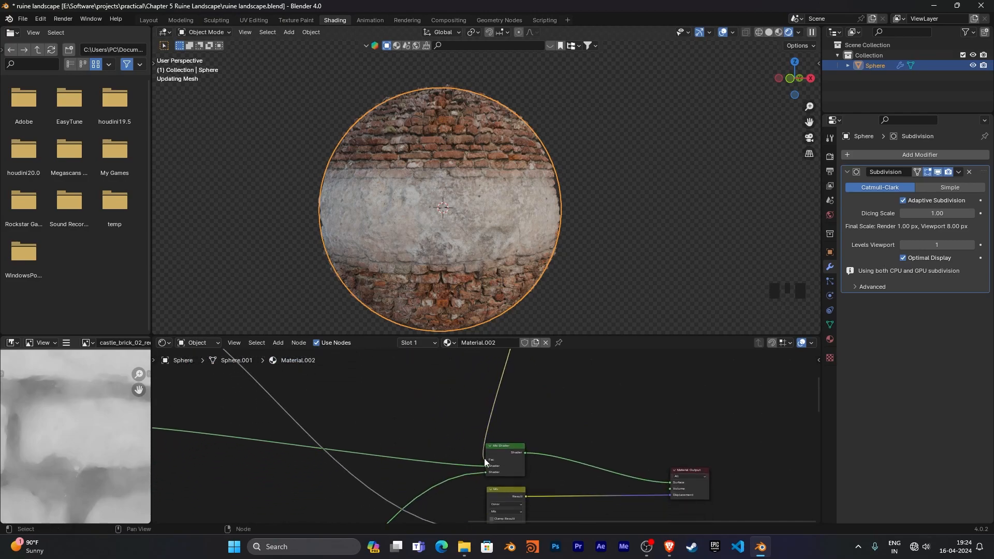
# - Connect the Color Ramp's Color output to the Factor of the Mix node that blends the displacement
pyautogui.scroll(-3, 621, 414)
pyautogui.moveTo(536, 375); pyautogui.dragTo(560, 417, button='middle')
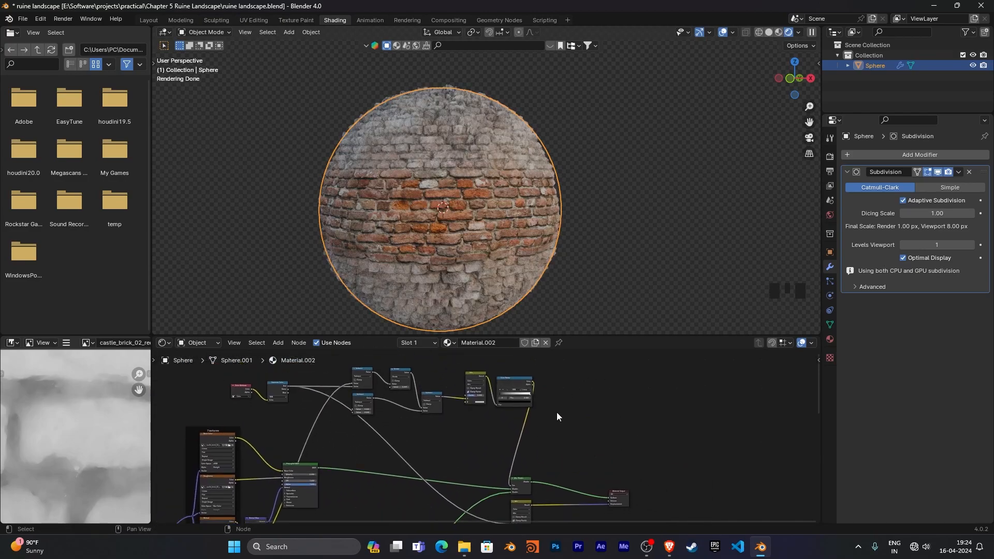
pyautogui.moveTo(532, 383); pyautogui.dragTo(511, 477)
pyautogui.press('Escape')
pyautogui.keyDown('shift'); pyautogui.scroll(1, 566, 399); pyautogui.keyUp('shift')
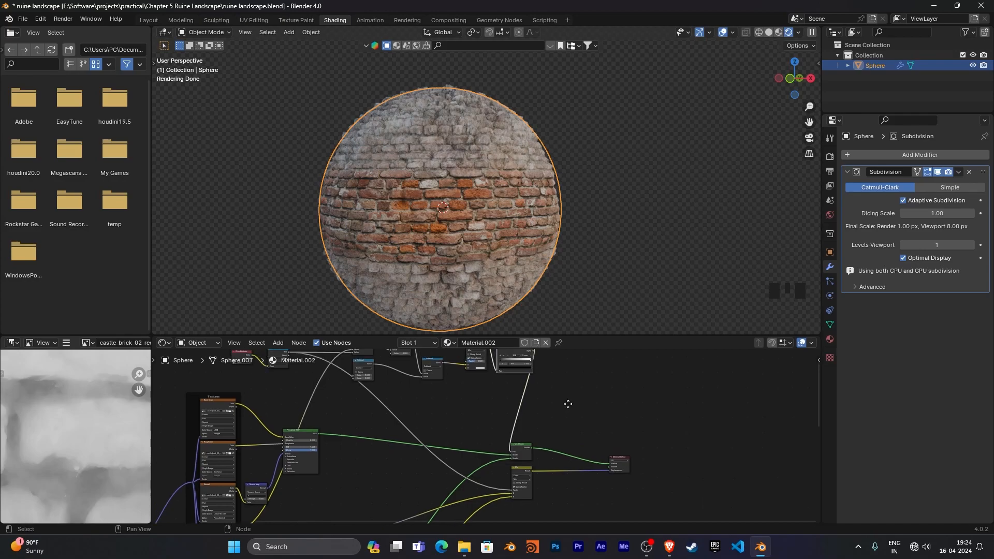
pyautogui.moveTo(532, 351); pyautogui.dragTo(575, 405)
pyautogui.keyDown('shift'); pyautogui.scroll(1, 596, 382); pyautogui.keyUp('shift')
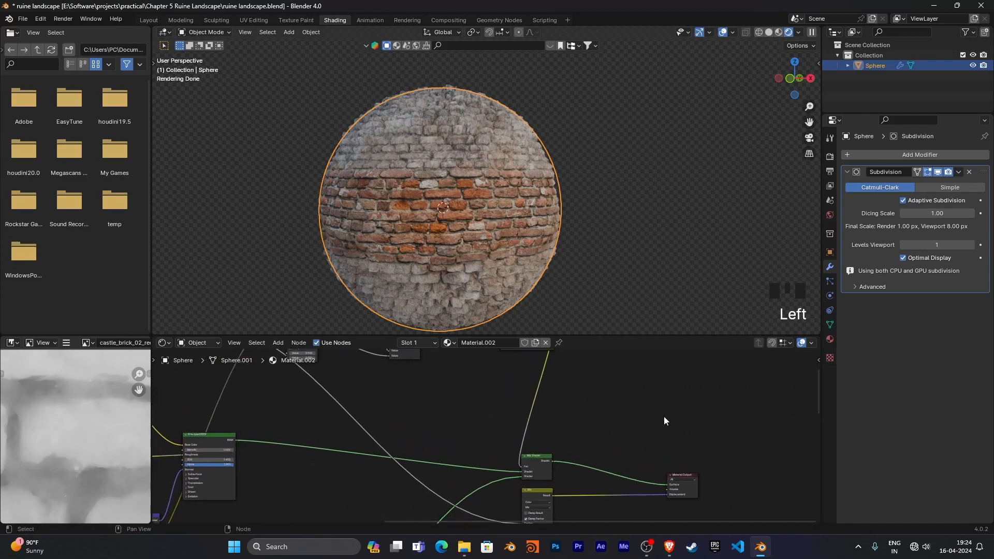
pyautogui.scroll(3, 569, 430)
pyautogui.moveTo(477, 392); pyautogui.dragTo(448, 473)
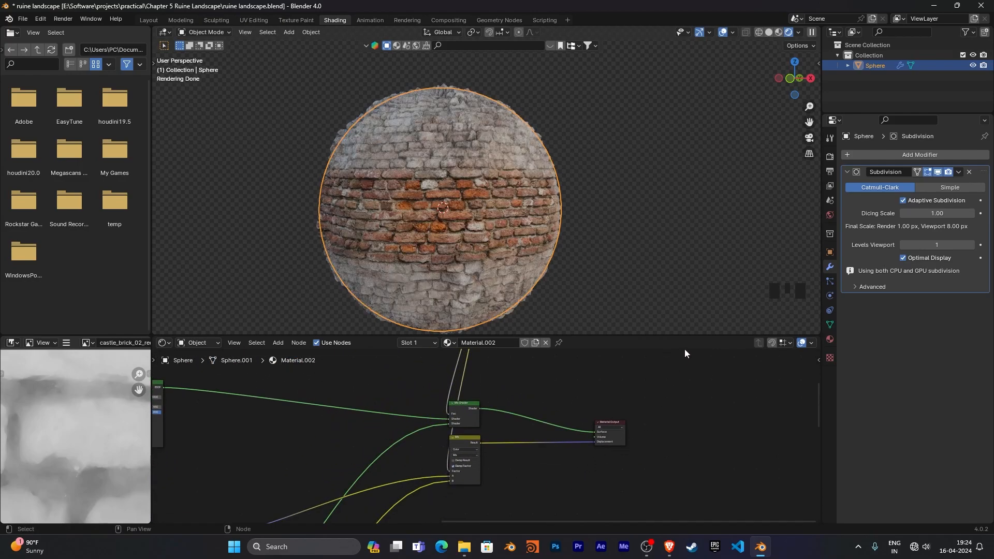
# - Reverse the Color Ramp to run from white to black, bring the stops close together, and place the white stop at position 0.273
pyautogui.scroll(-3, 601, 386)
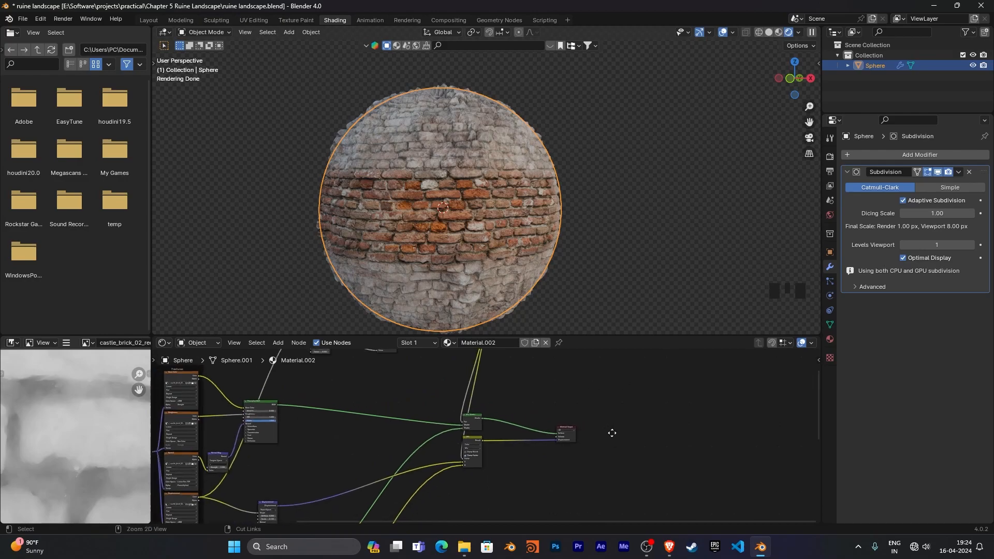
pyautogui.moveTo(634, 446); pyautogui.dragTo(629, 515, button='middle')
pyautogui.keyDown('ctrl'); pyautogui.moveTo(374, 501); pyautogui.dragTo(473, 512, button='middle'); pyautogui.keyUp('ctrl')
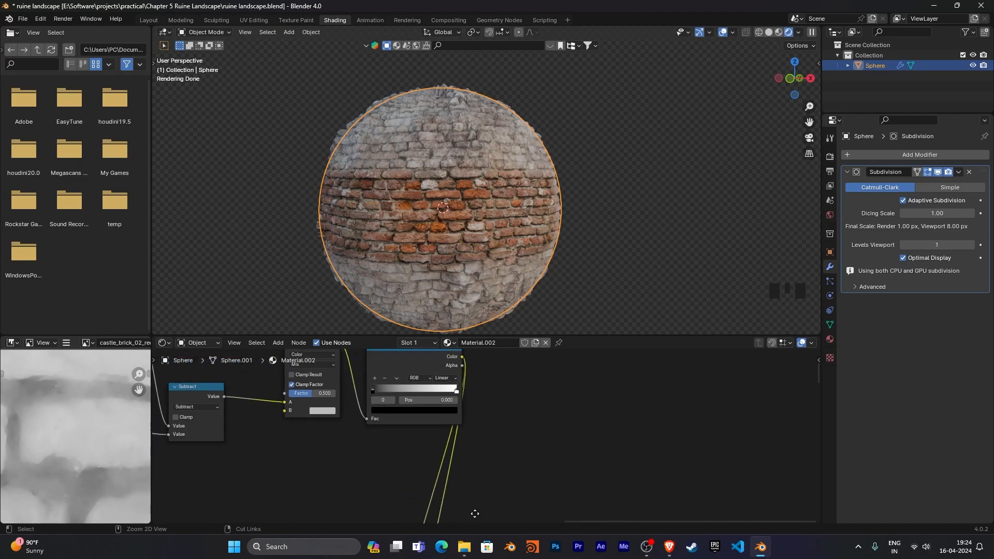
pyautogui.moveTo(529, 457); pyautogui.dragTo(634, 358, button='middle')
pyautogui.moveTo(560, 465); pyautogui.dragTo(521, 455)
pyautogui.click(498, 455)
pyautogui.click(532, 456)
pyautogui.click(518, 456)
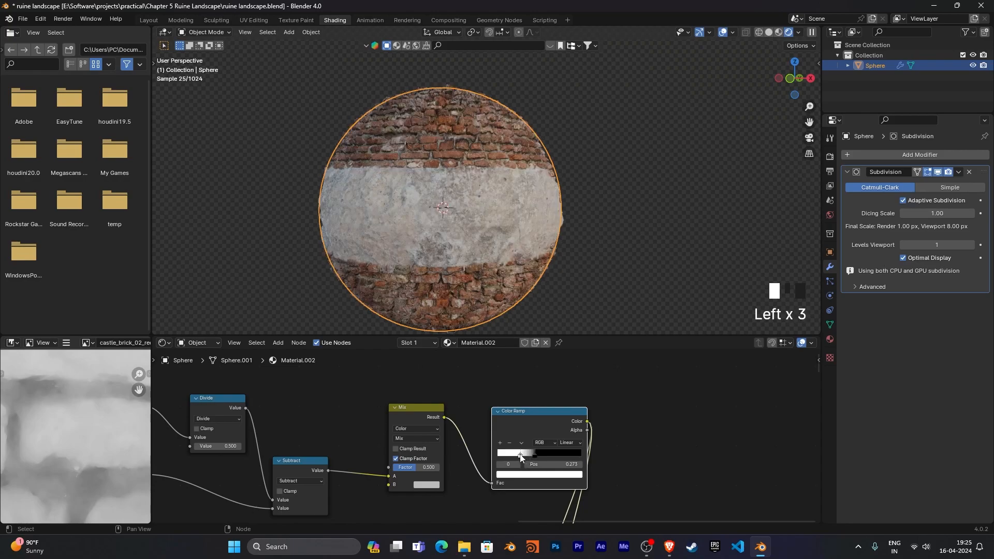
pyautogui.keyDown('shift'); pyautogui.moveTo(451, 395); pyautogui.dragTo(731, 350, button='middle'); pyautogui.keyUp('shift')
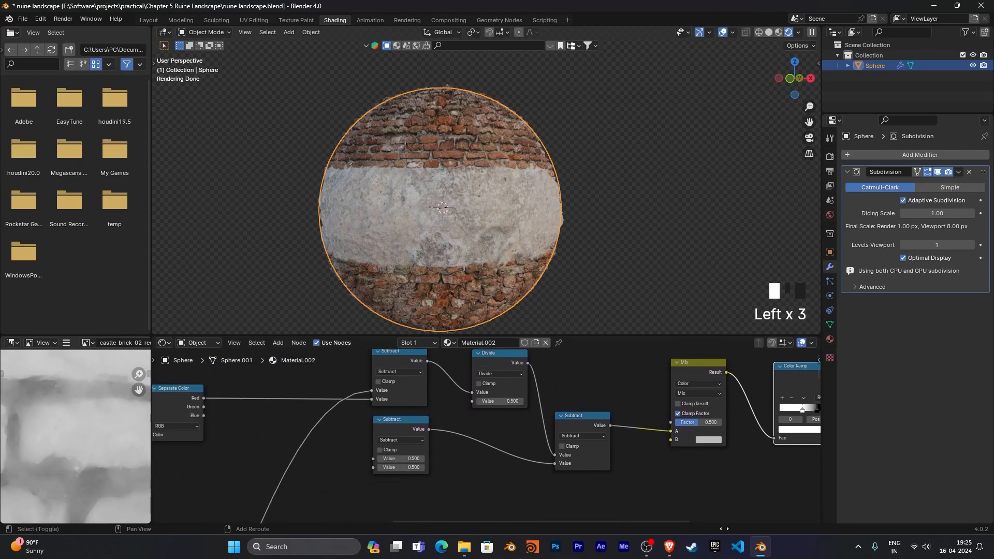
pyautogui.moveTo(491, 471); pyautogui.dragTo(489, 495, button='middle')
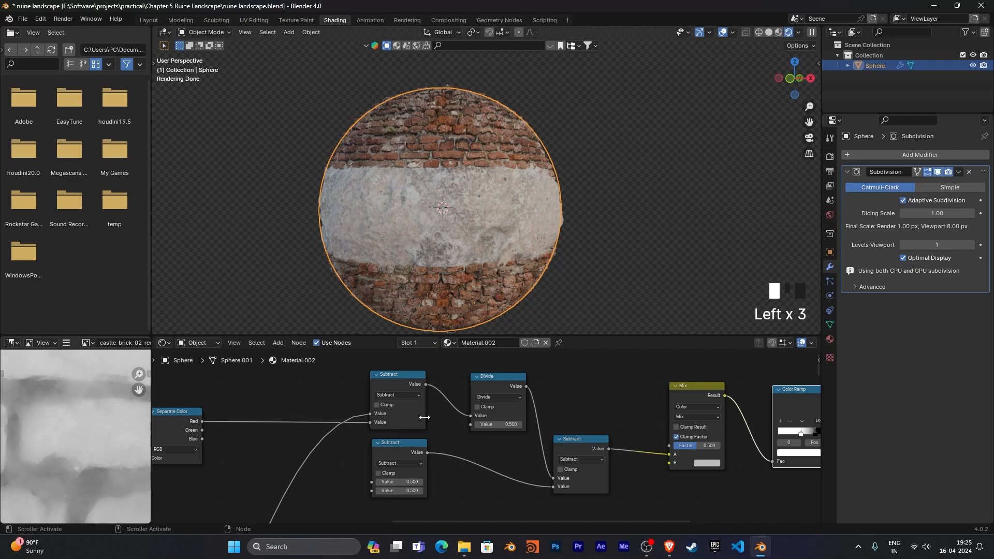
pyautogui.moveTo(411, 377); pyautogui.dragTo(412, 381)
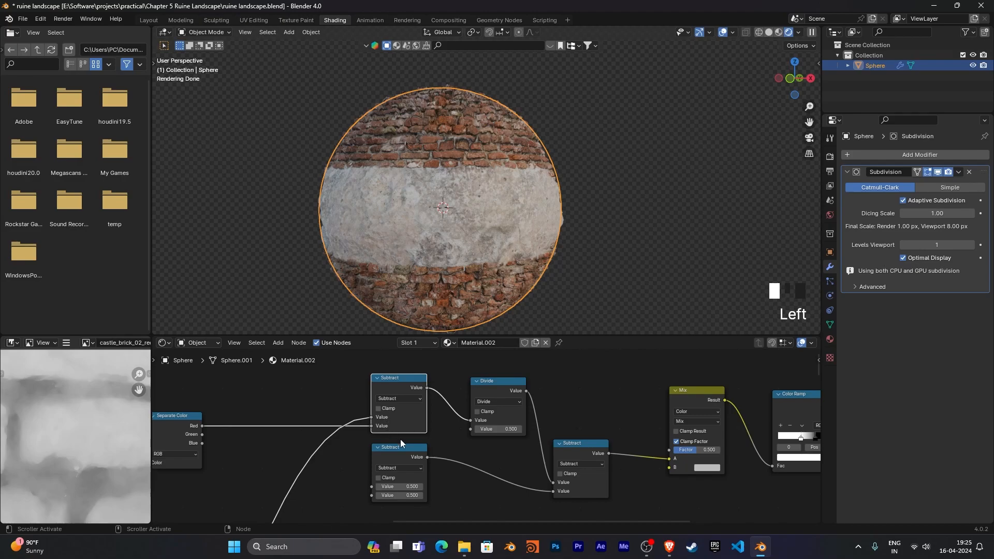
pyautogui.moveTo(497, 380); pyautogui.dragTo(490, 378)
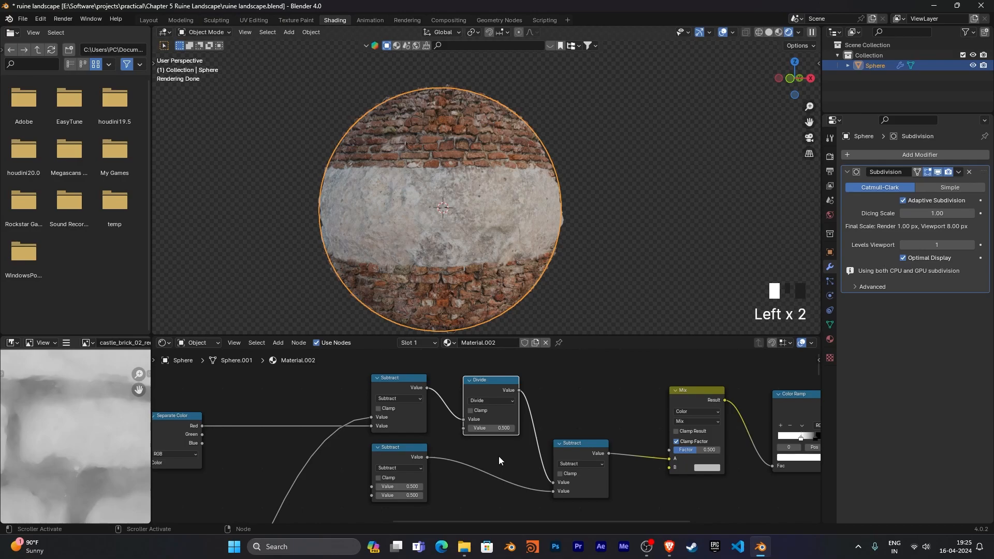
pyautogui.moveTo(501, 456); pyautogui.dragTo(502, 444, button='middle')
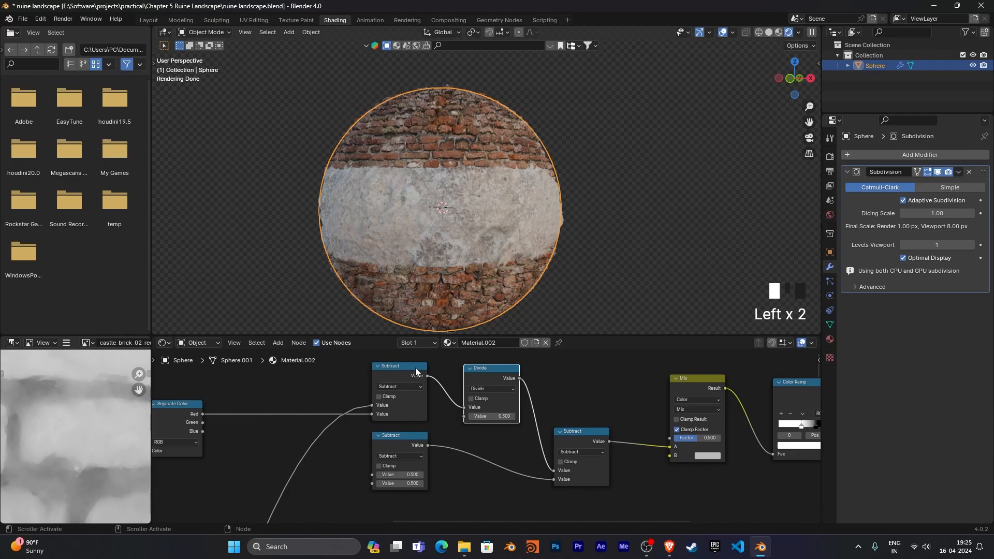
pyautogui.moveTo(485, 437); pyautogui.dragTo(458, 432, button='middle')
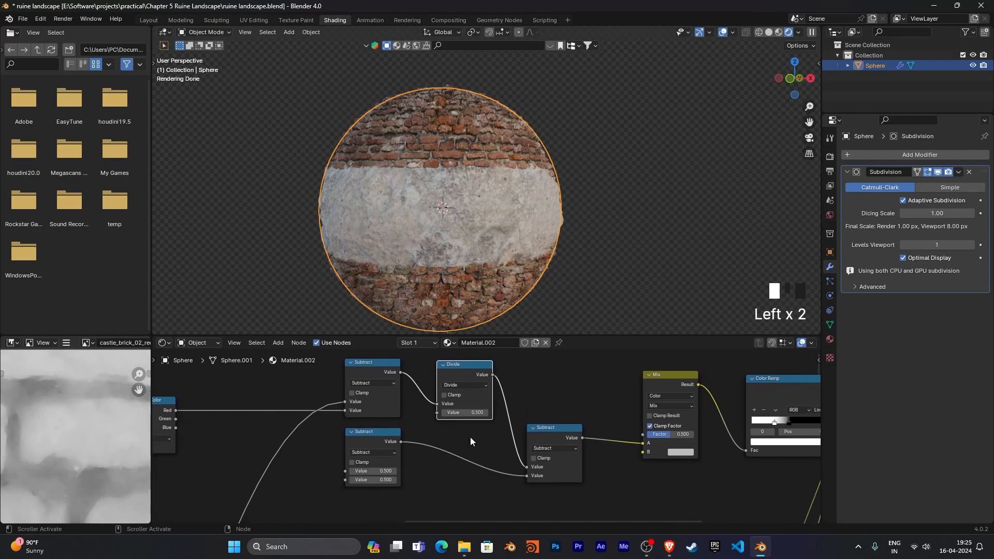
# - Set the lower Subtract node's second Value to 2.200 and inspect the brick and rock blend on the sphere
pyautogui.moveTo(383, 429)
pyautogui.mouseDown()
pyautogui.moveTo(370, 445)
pyautogui.moveTo(384, 429)
pyautogui.mouseUp()
pyautogui.moveTo(416, 481); pyautogui.dragTo(402, 462, button='middle')
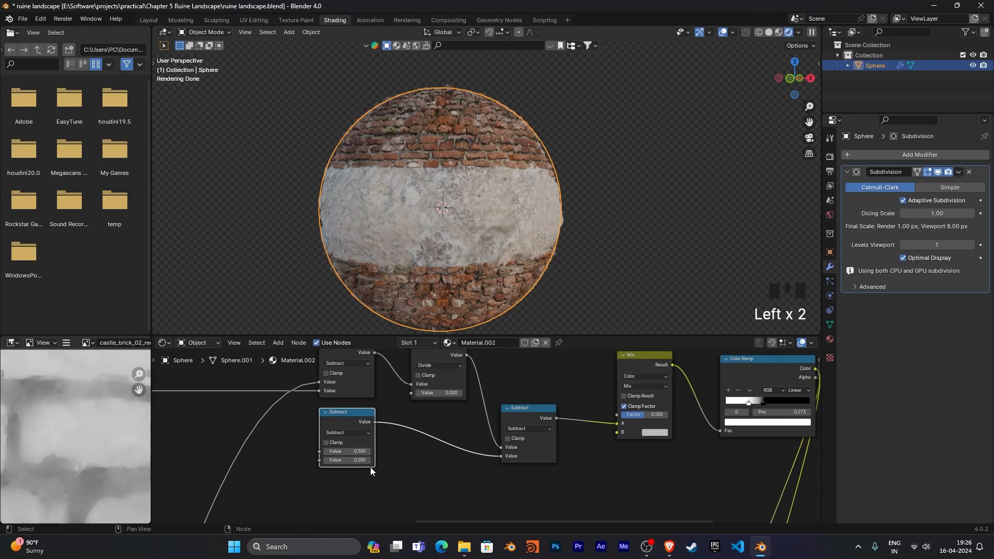
pyautogui.moveTo(357, 459); pyautogui.dragTo(410, 460)
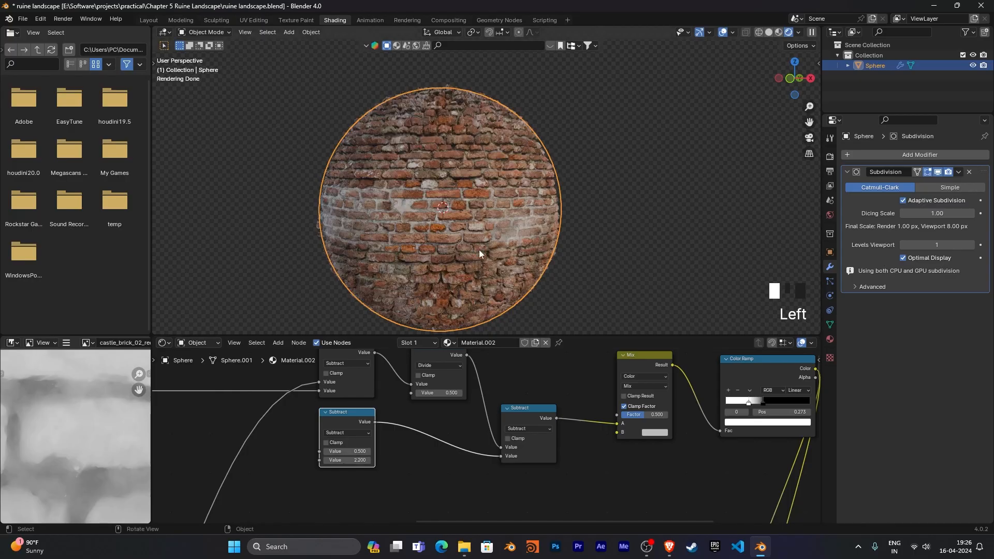
pyautogui.keyDown('ctrl'); pyautogui.moveTo(561, 259); pyautogui.dragTo(611, 167, button='middle'); pyautogui.keyUp('ctrl')
pyautogui.keyDown('shift'); pyautogui.moveTo(616, 211); pyautogui.dragTo(559, 199, button='middle'); pyautogui.keyUp('shift')
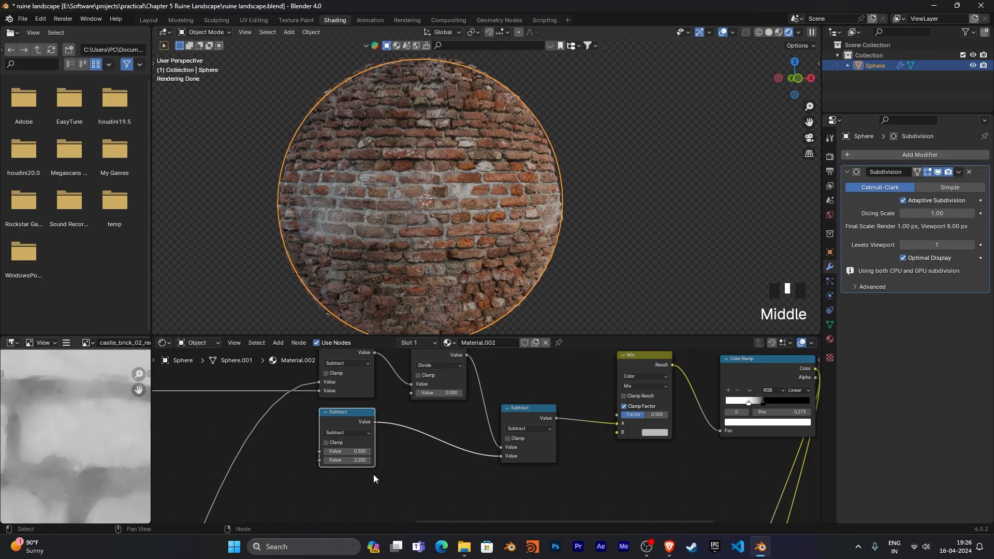
# - Move the Subtract node feeding the Mix node up and the lower Subtract node down to tidy the math chain
pyautogui.moveTo(362, 415); pyautogui.dragTo(361, 414)
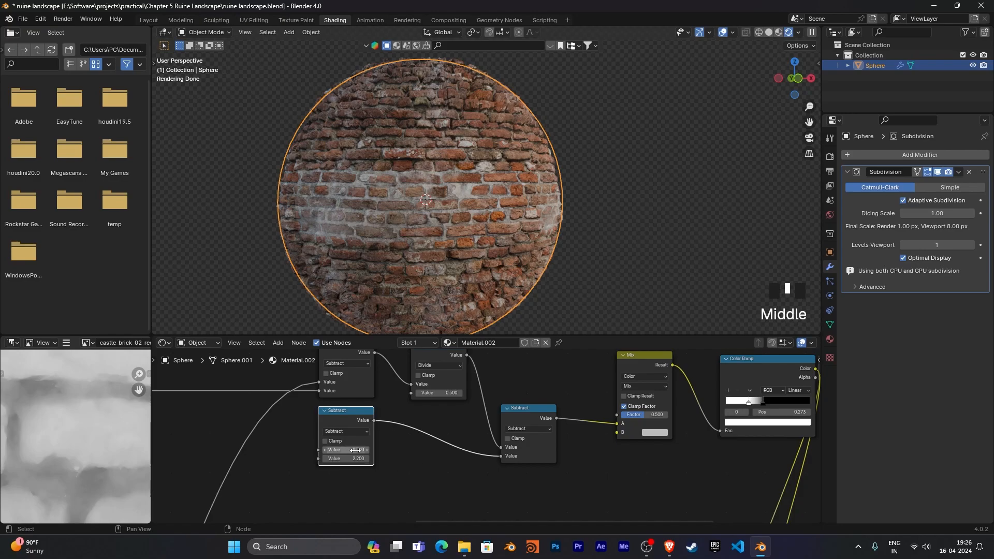
pyautogui.moveTo(425, 468); pyautogui.dragTo(337, 496, button='middle')
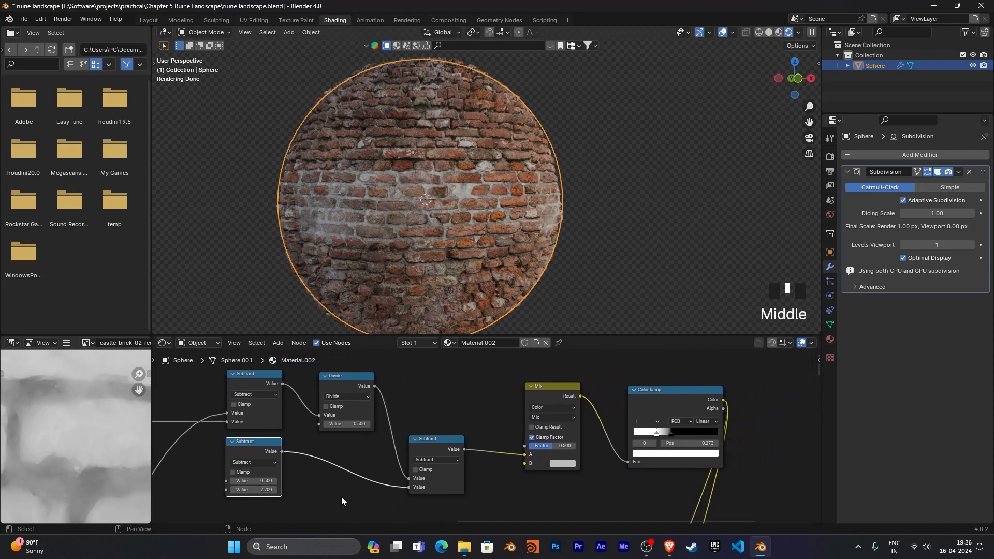
pyautogui.click(442, 440)
pyautogui.moveTo(442, 440); pyautogui.dragTo(442, 423)
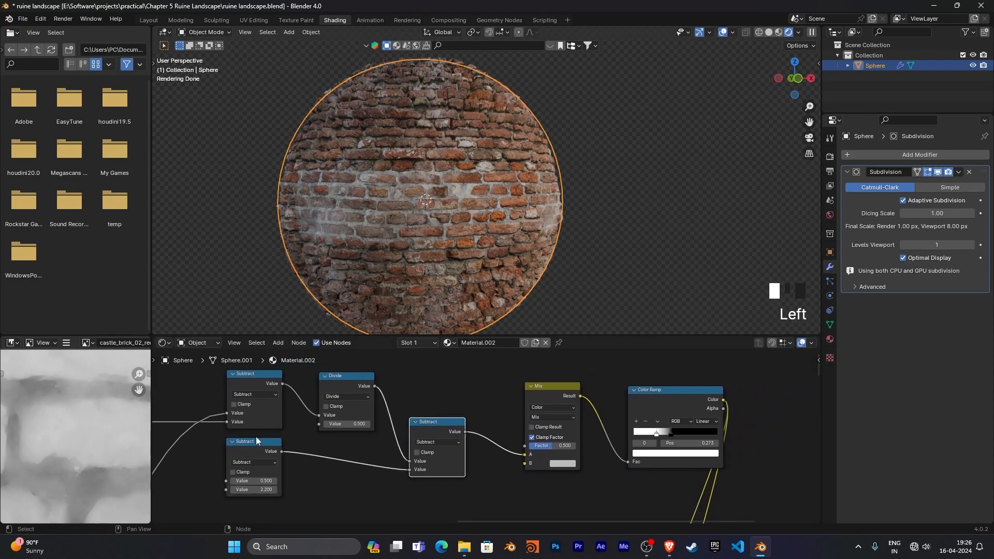
pyautogui.moveTo(314, 411); pyautogui.dragTo(319, 415)
pyautogui.moveTo(274, 444); pyautogui.dragTo(275, 455)
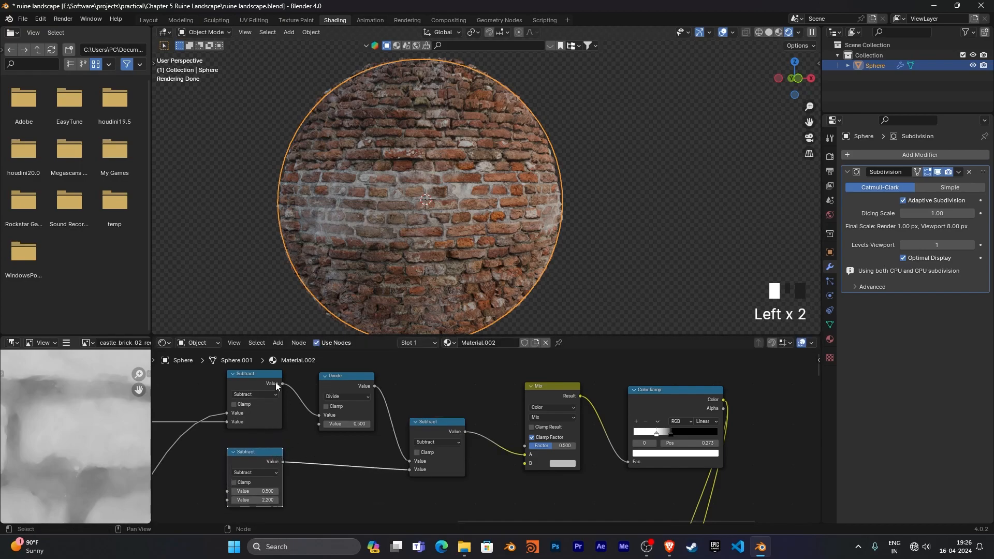
# - Delete the Divide node, link the upper Subtract directly to the final Subtract's first Value, and set the lower Subtract's second Value to 1.100
pyautogui.click(346, 384)
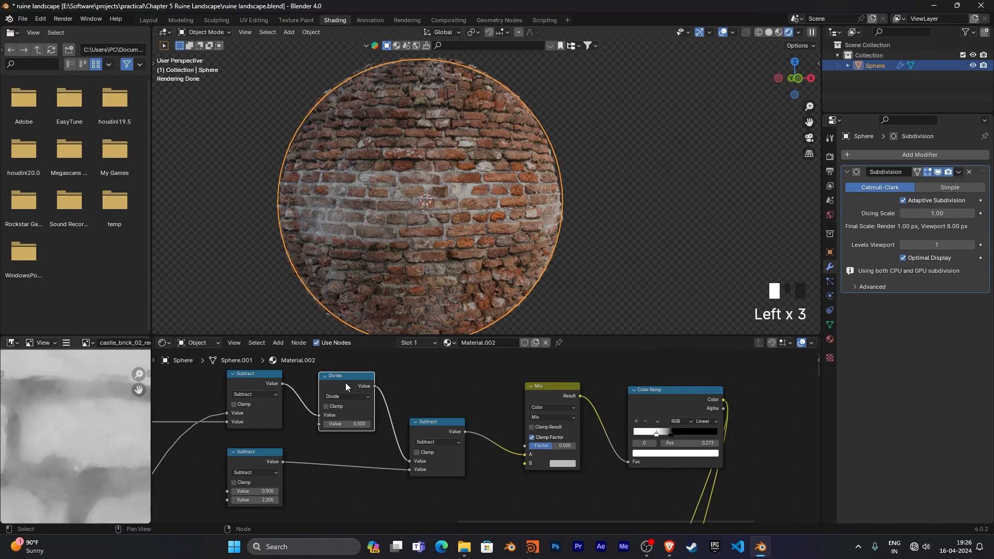
pyautogui.press('Delete')
pyautogui.moveTo(280, 384); pyautogui.dragTo(409, 459)
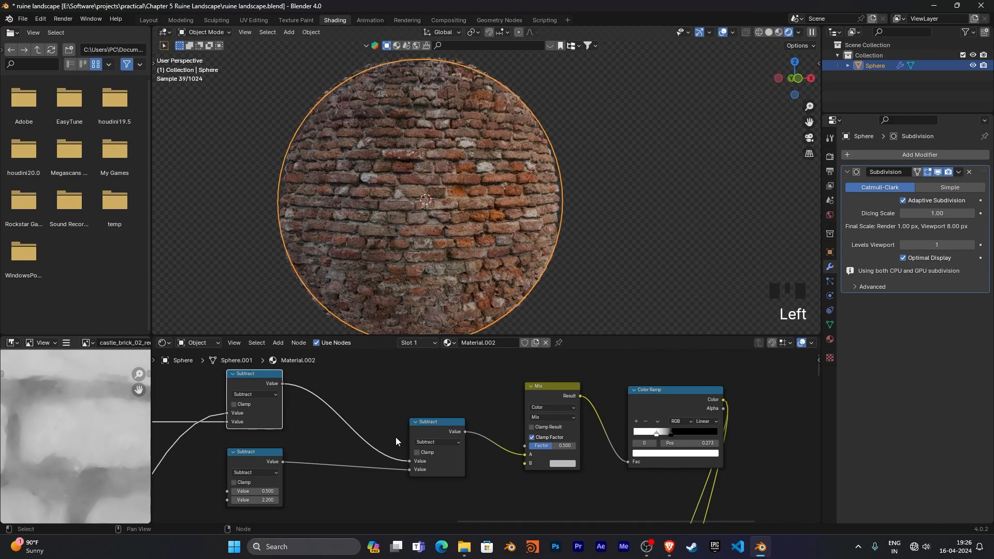
pyautogui.moveTo(338, 480); pyautogui.dragTo(354, 438, button='middle')
pyautogui.moveTo(280, 458)
pyautogui.mouseDown()
pyautogui.moveTo(271, 458)
pyautogui.moveTo(293, 457)
pyautogui.moveTo(283, 458)
pyautogui.mouseUp()
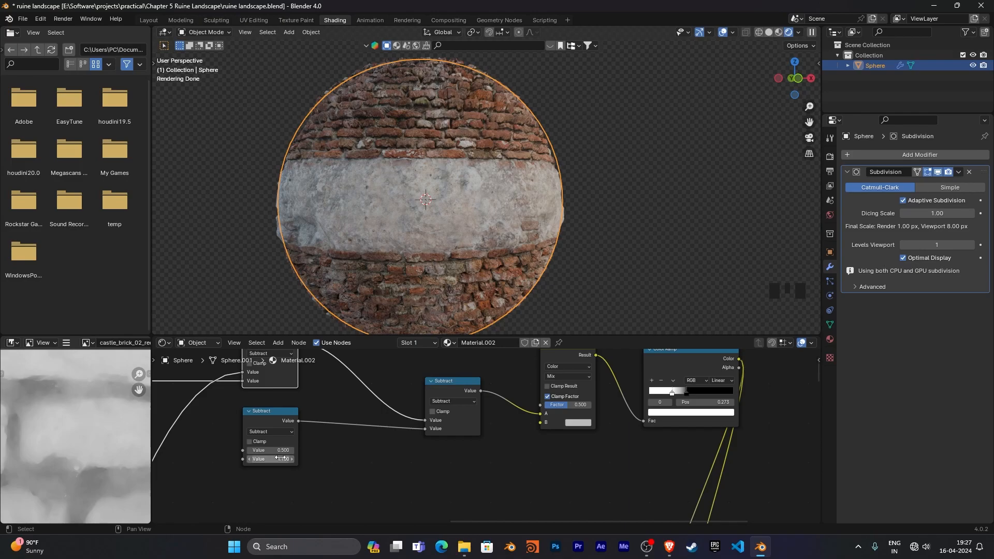
# - Duplicate the upper Subtract node, insert the copy on the link to the final Subtract, and change its operation to Divide
pyautogui.moveTo(369, 394); pyautogui.dragTo(364, 430, button='middle')
pyautogui.click(275, 368)
pyautogui.hotkey('shift', 'd')
pyautogui.click(363, 371)
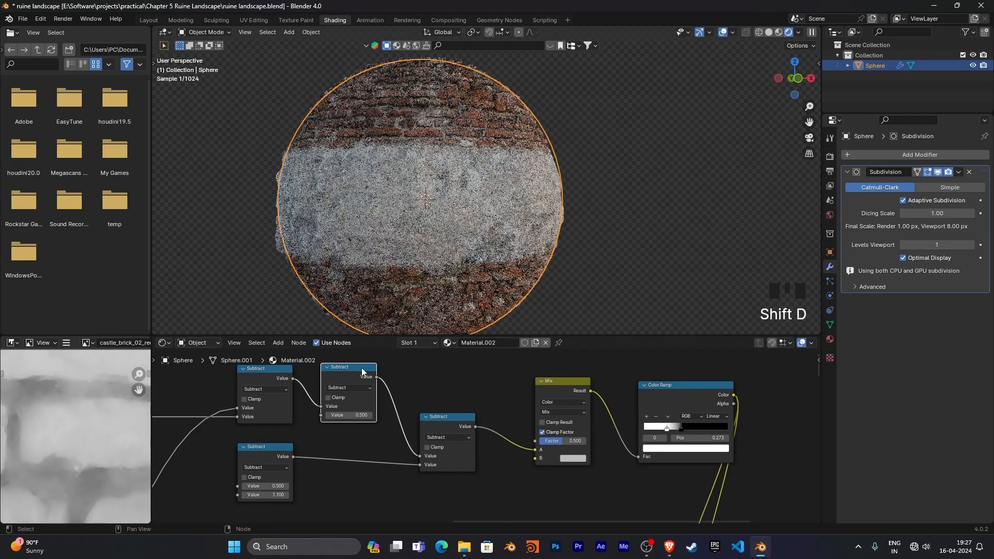
pyautogui.click(370, 387)
pyautogui.click(362, 433)
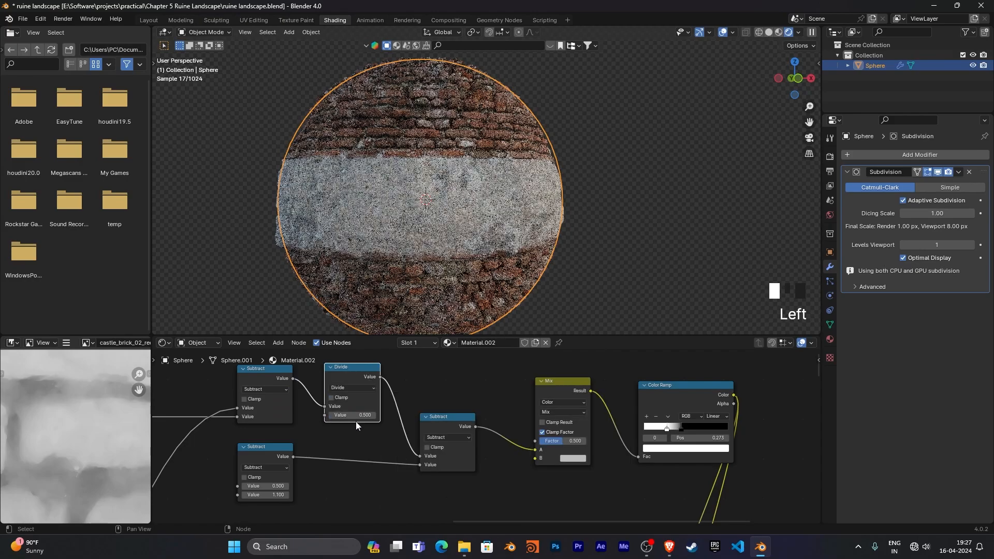
# - Set the lower Subtract node's second Value to 2.100 and move the Mix node slightly closer to the final Subtract
pyautogui.moveTo(287, 494); pyautogui.dragTo(316, 495)
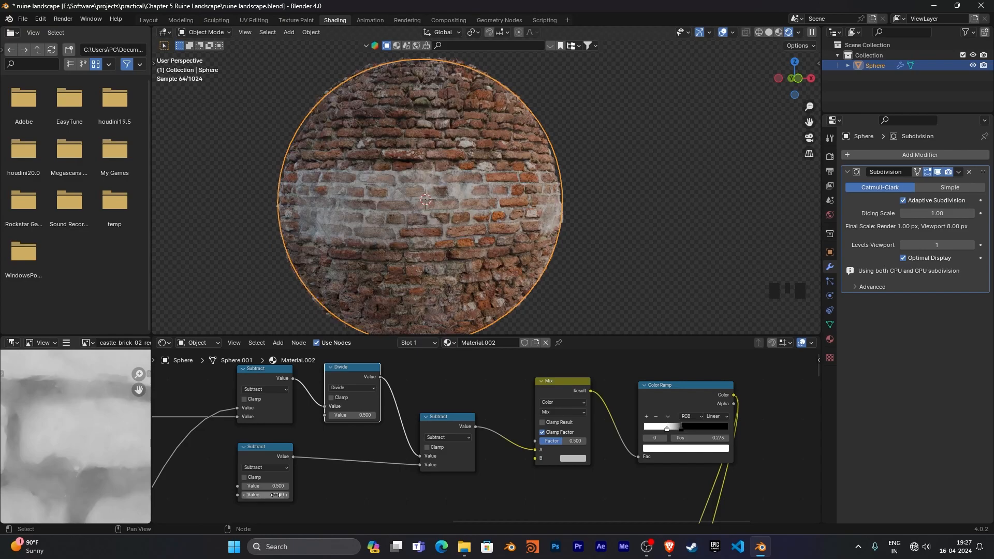
pyautogui.moveTo(463, 481); pyautogui.dragTo(360, 482, button='middle')
pyautogui.moveTo(464, 385); pyautogui.dragTo(447, 388)
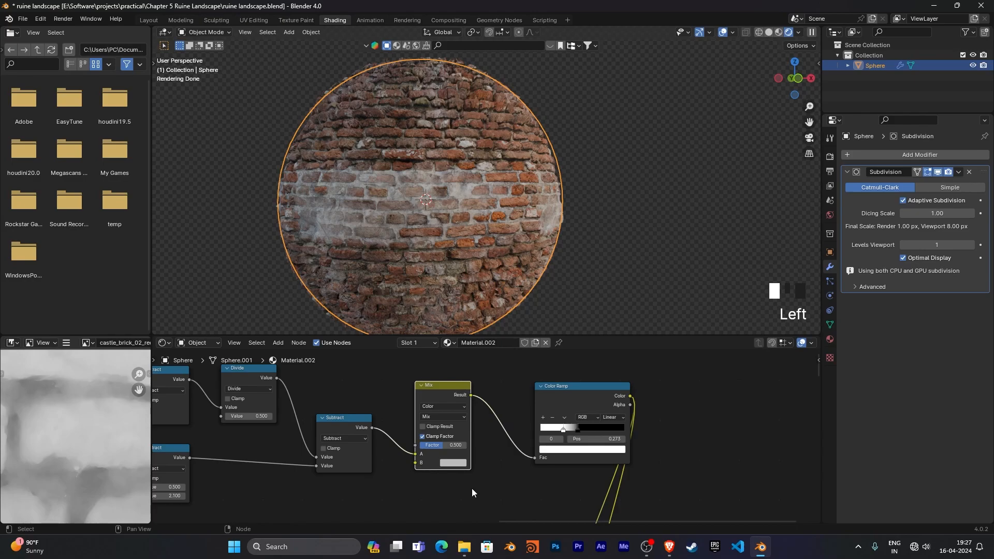
pyautogui.click(471, 492)
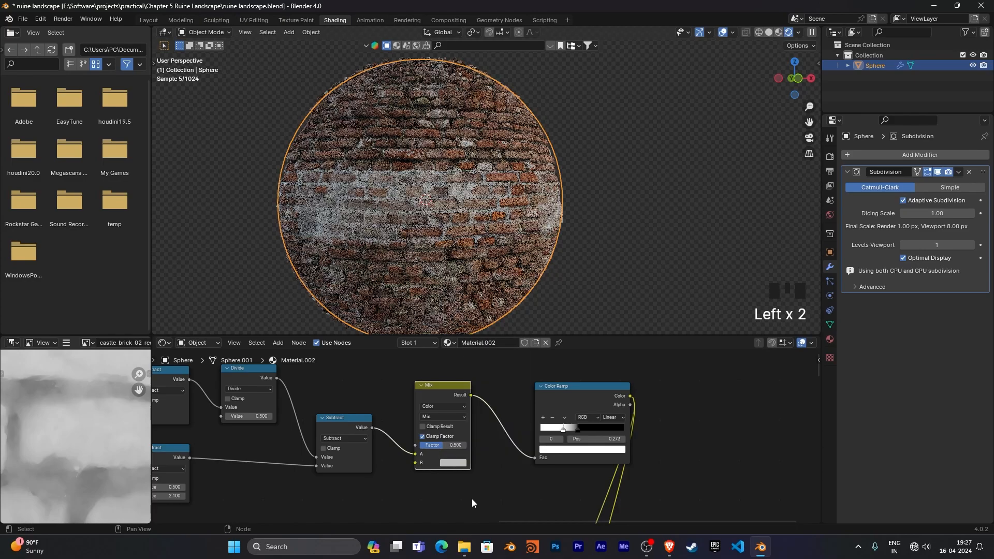
# - Adjust the B color of the Mix node before the Color Ramp to a slightly lighter neutral grey
pyautogui.click(453, 462)
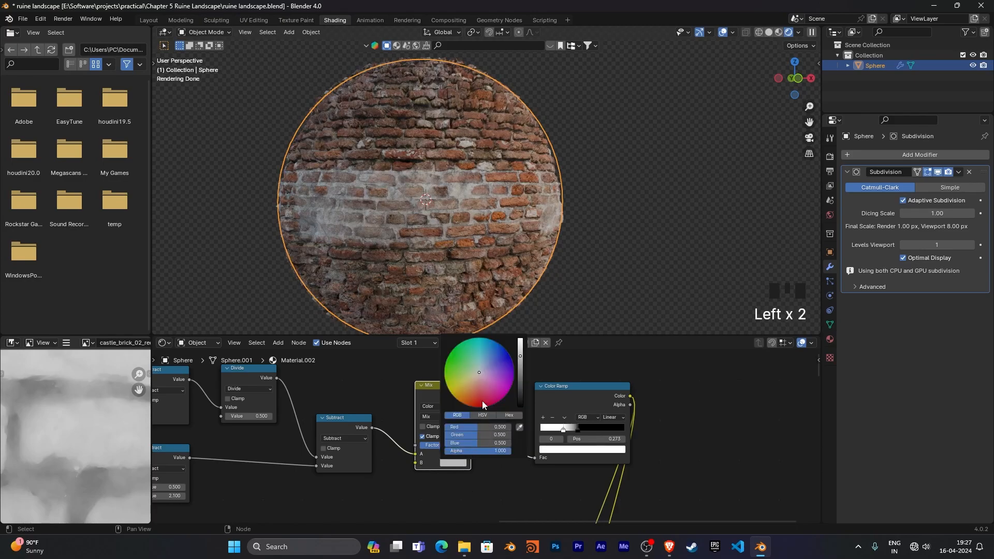
pyautogui.moveTo(521, 359); pyautogui.dragTo(521, 340)
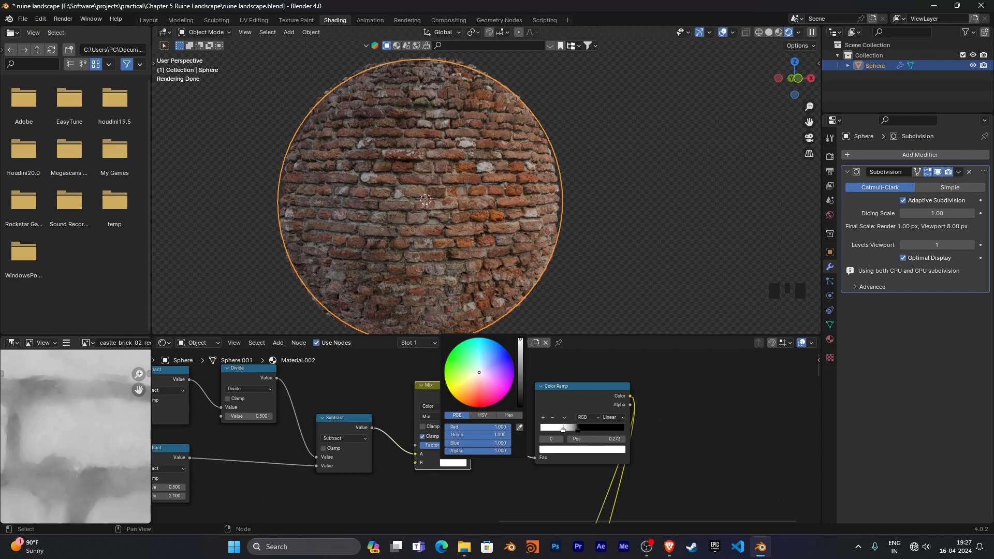
pyautogui.moveTo(520, 339); pyautogui.dragTo(520, 348)
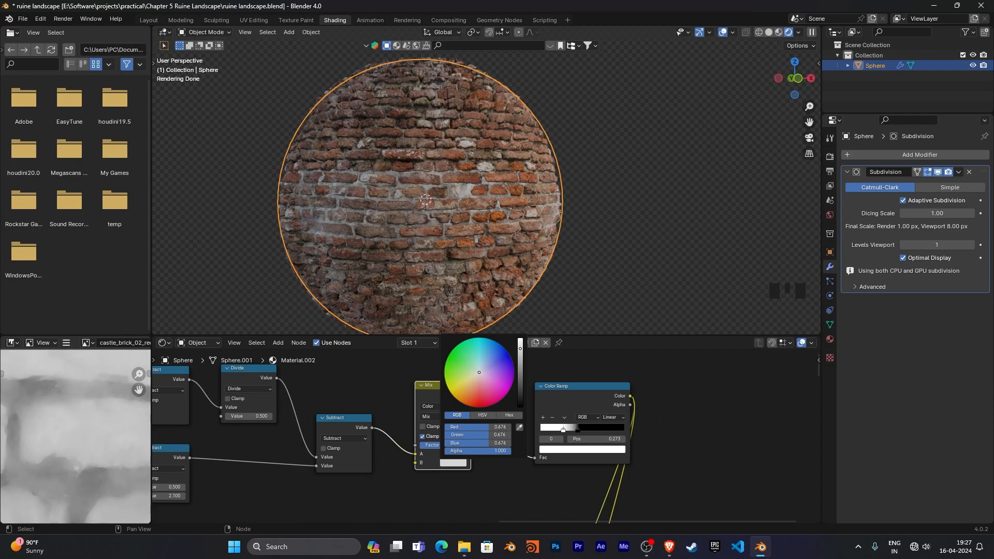
pyautogui.moveTo(520, 349); pyautogui.dragTo(521, 352)
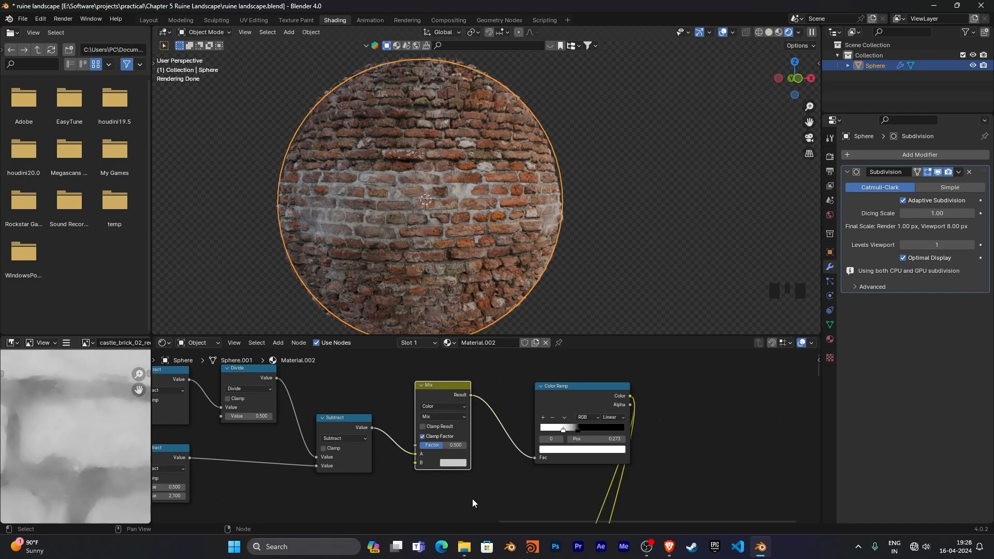
# - Move the Color Attribute and Separate Color nodes together to the right, closer to the Subtract nodes
pyautogui.moveTo(442, 496); pyautogui.dragTo(468, 507, button='middle')
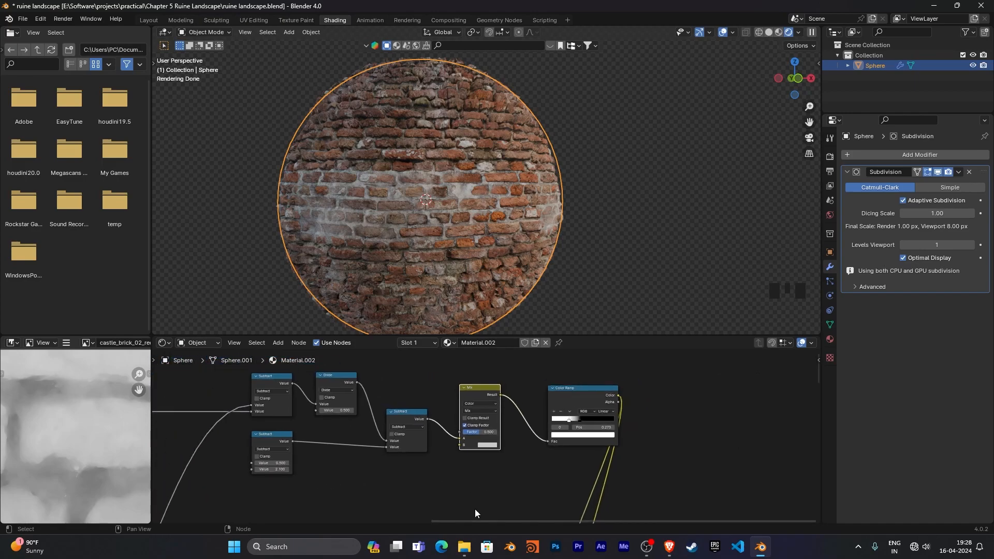
pyautogui.scroll(-4, 452, 479)
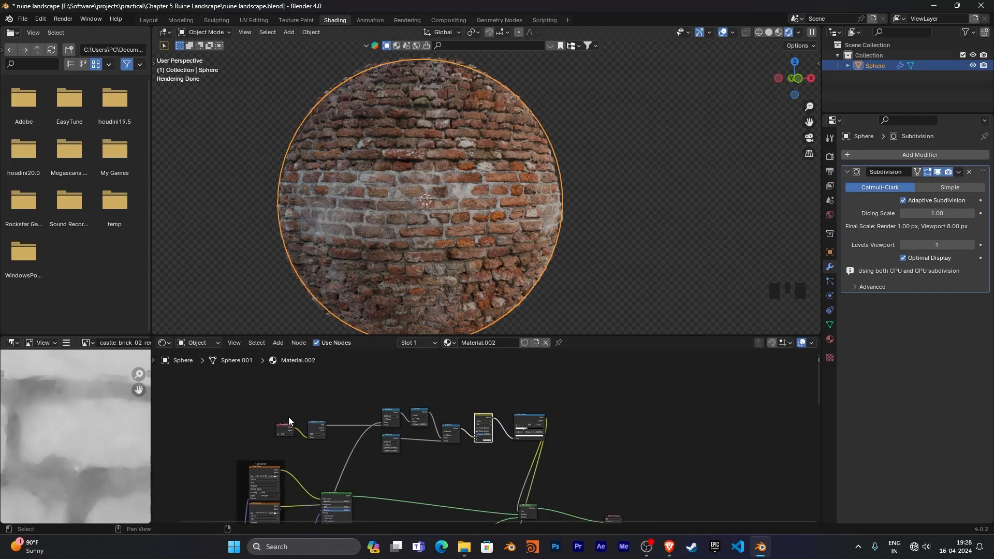
pyautogui.moveTo(273, 407); pyautogui.dragTo(355, 414)
pyautogui.click(453, 487)
pyautogui.moveTo(488, 474); pyautogui.dragTo(434, 447, button='middle')
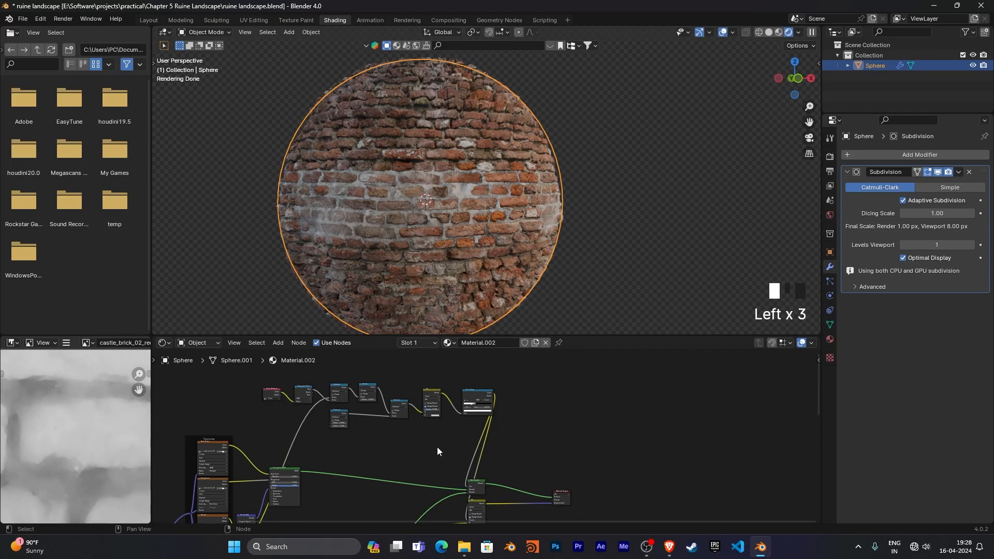
# - Combine the mask nodes from the Color Attribute through the Mix node before the Color Ramp into one node group
pyautogui.moveTo(435, 461); pyautogui.dragTo(258, 382)
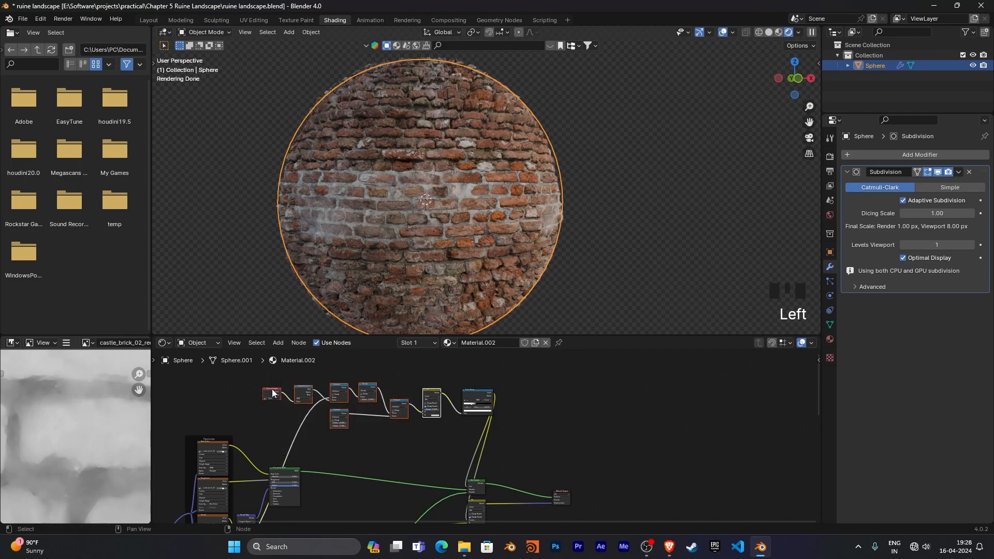
pyautogui.hotkey('ctrl', 'g')
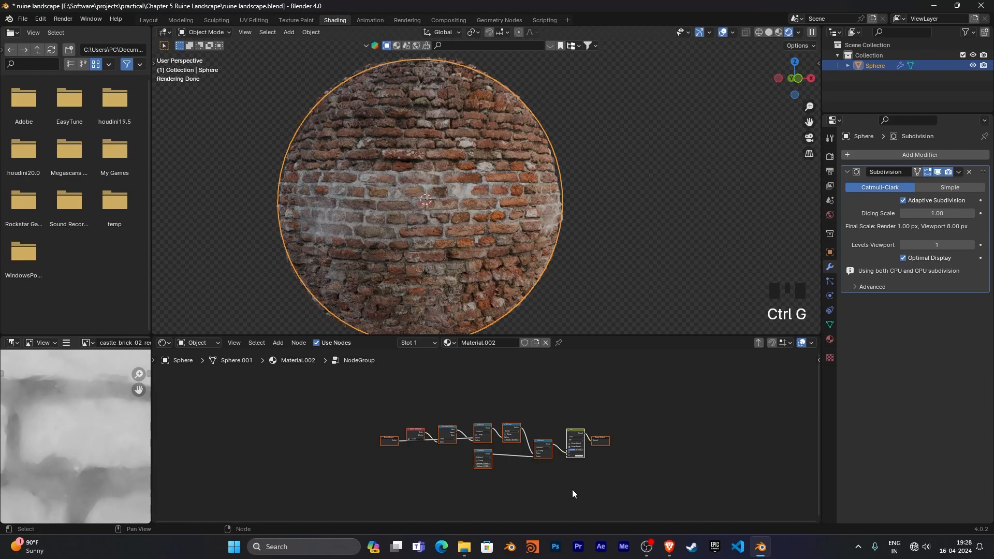
pyautogui.press('Home')
pyautogui.moveTo(420, 471); pyautogui.dragTo(419, 420, button='middle')
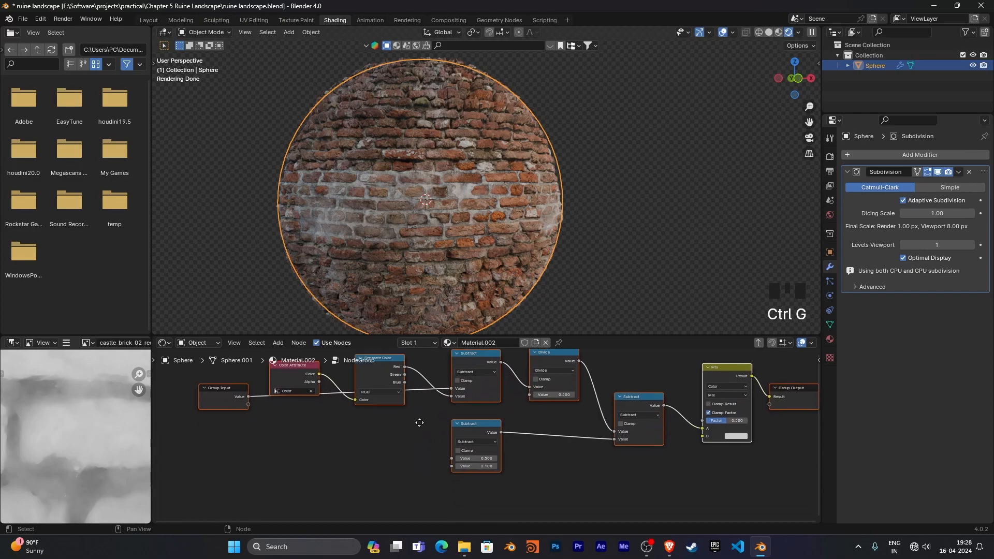
# - Expose the lower Subtract node's second Value as a new input on the Group Input node
pyautogui.click(368, 488)
pyautogui.moveTo(368, 488); pyautogui.dragTo(418, 502, button='middle')
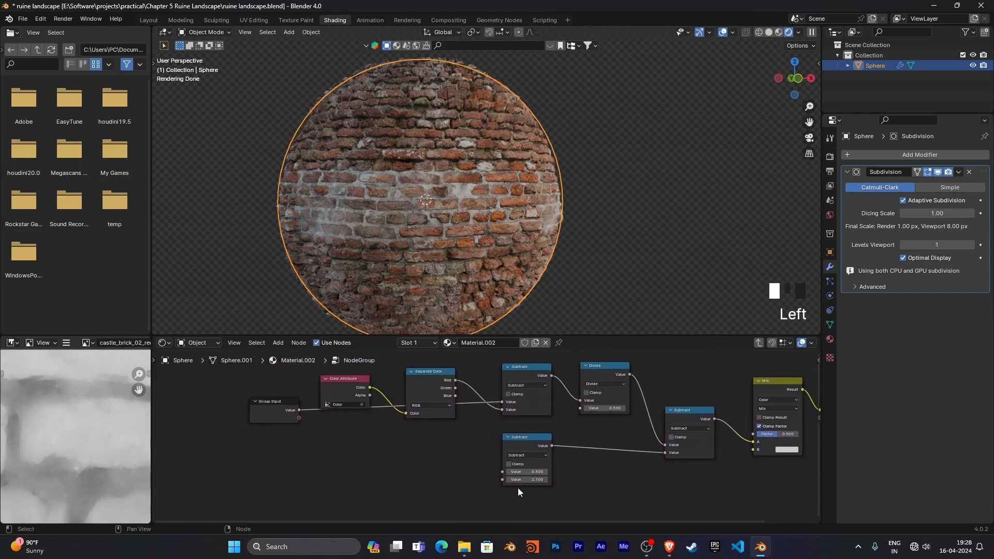
pyautogui.moveTo(502, 479); pyautogui.dragTo(298, 418)
pyautogui.moveTo(613, 508); pyautogui.dragTo(478, 507, button='middle')
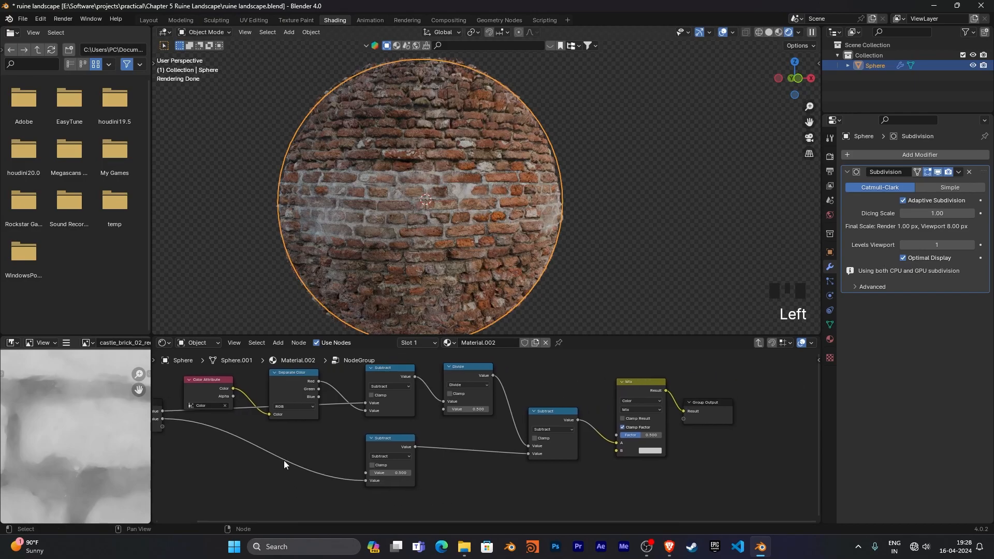
pyautogui.moveTo(208, 463); pyautogui.dragTo(305, 470, button='middle')
pyautogui.click(252, 432)
pyautogui.moveTo(603, 489); pyautogui.dragTo(538, 496, button='middle')
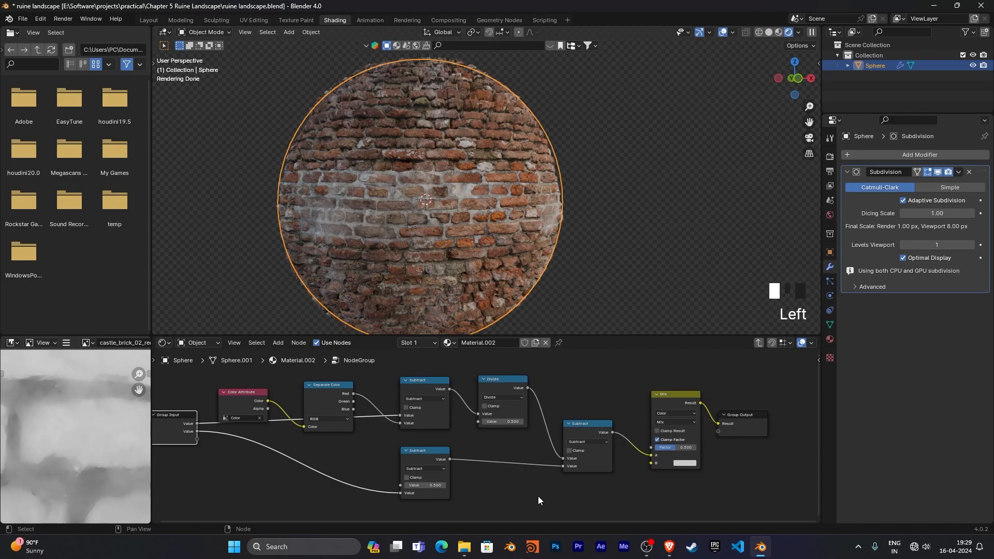
# - Rename the node group's second Value input to "fall of" in the group interface
pyautogui.press('n')
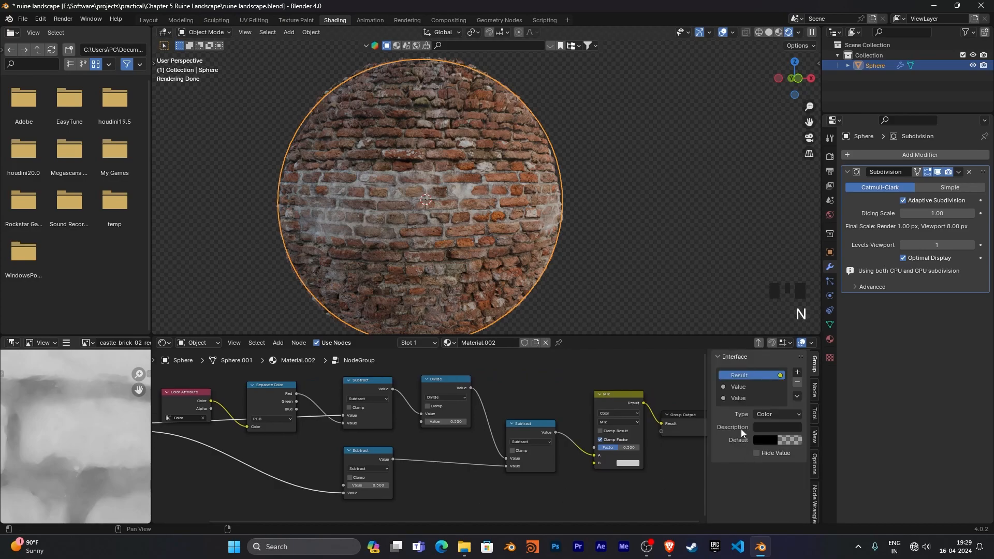
pyautogui.moveTo(528, 505); pyautogui.dragTo(641, 484, button='middle')
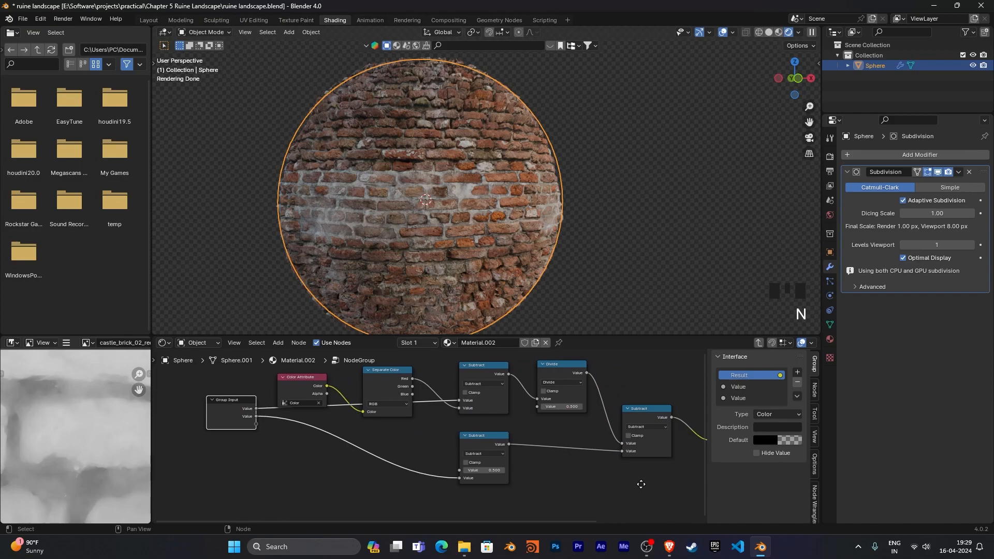
pyautogui.click(751, 397)
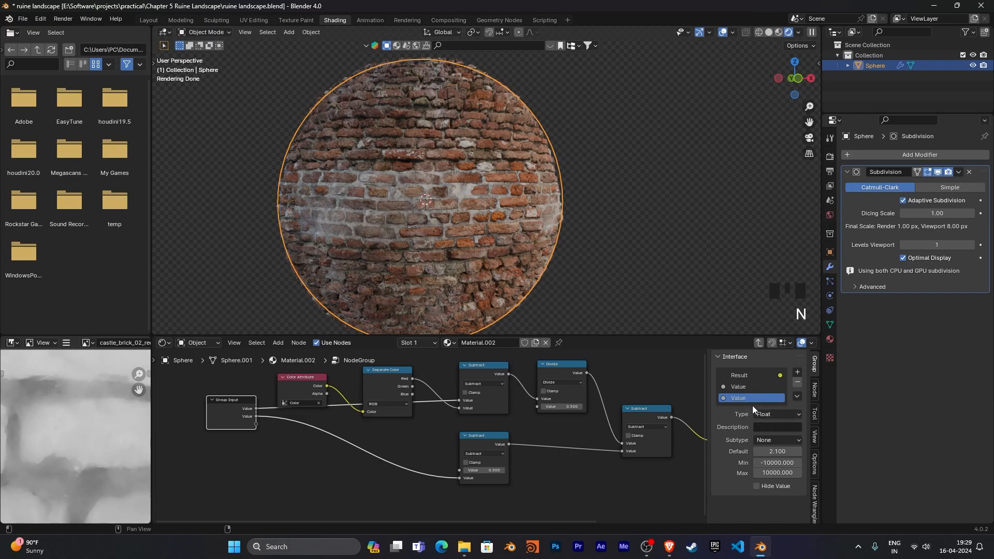
pyautogui.doubleClick(742, 399)
pyautogui.write('fall of')
pyautogui.press('BackSpace')
pyautogui.press('BackSpace')
pyautogui.press('BackSpace')
pyautogui.press('BackSpace')
pyautogui.press('BackSpace')
pyautogui.press('BackSpace')
pyautogui.press('BackSpace')
pyautogui.write('fall of')
pyautogui.press('Return')
pyautogui.press('Return')
pyautogui.press('n')
# - Exit the node group, move its node down, and place the Color Ramp close beside it
pyautogui.moveTo(651, 477); pyautogui.dragTo(583, 488, button='middle')
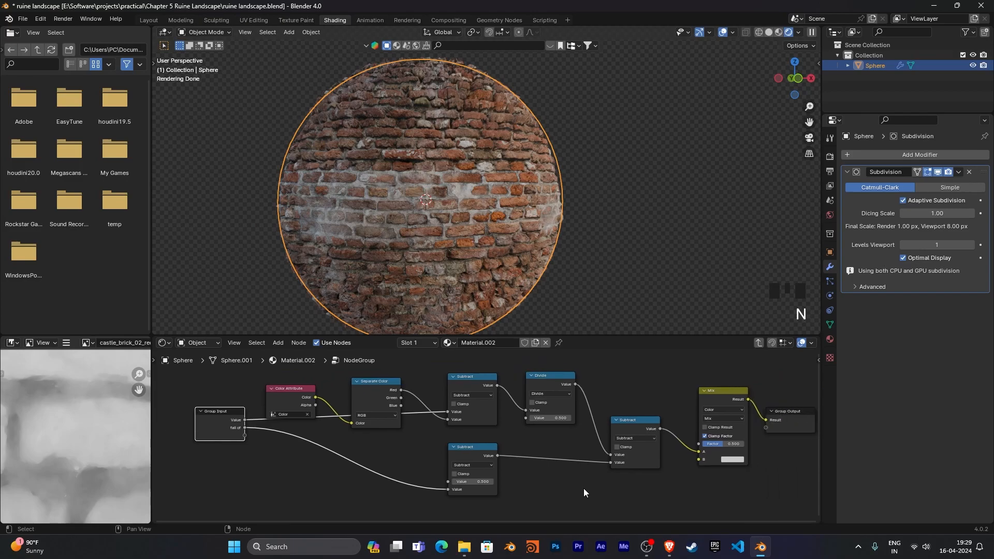
pyautogui.press('Tab')
pyautogui.keyDown('ctrl'); pyautogui.moveTo(547, 390); pyautogui.dragTo(595, 455, button='middle'); pyautogui.keyUp('ctrl')
pyautogui.scroll(3, 476, 432)
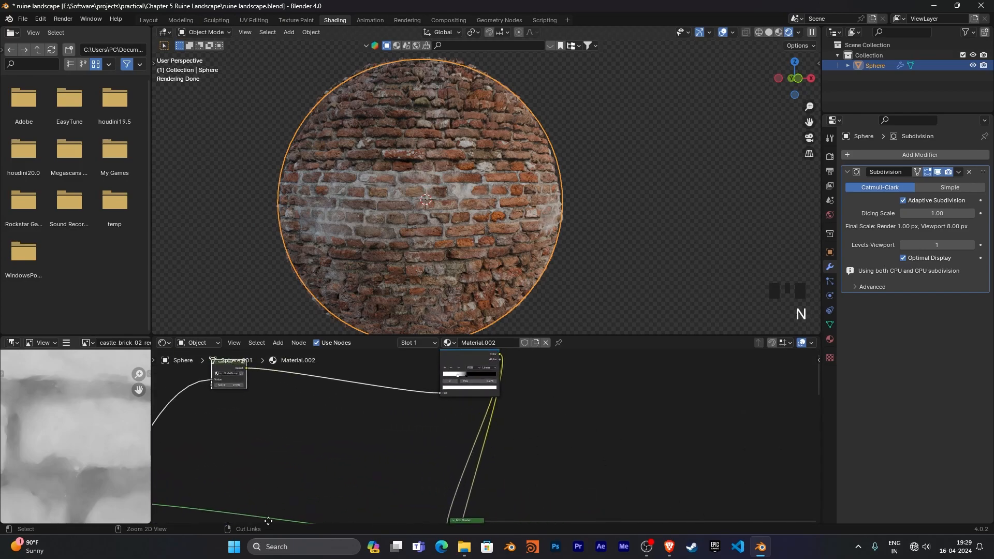
pyautogui.moveTo(306, 460); pyautogui.dragTo(420, 495, button='middle')
pyautogui.moveTo(315, 396); pyautogui.dragTo(298, 445)
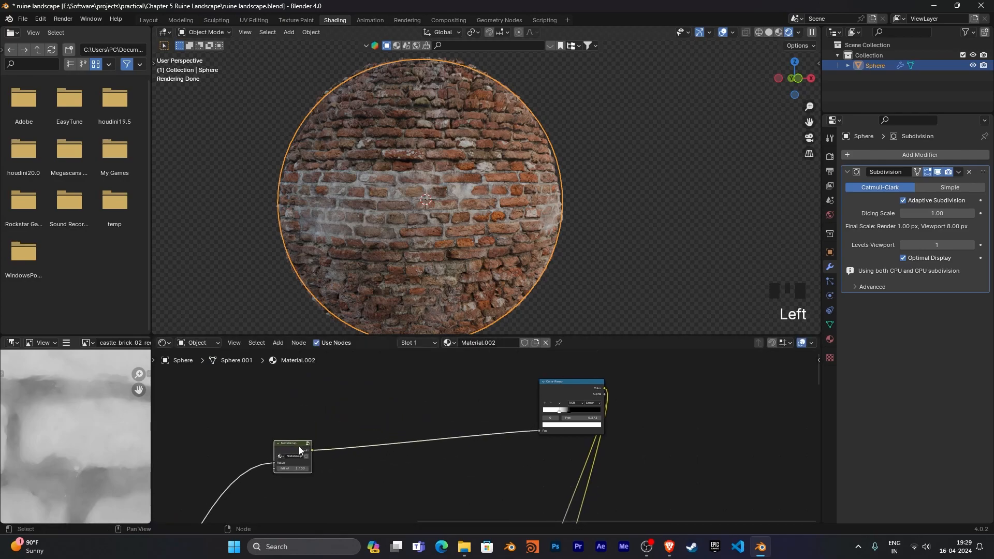
pyautogui.click(404, 430)
pyautogui.moveTo(576, 382); pyautogui.dragTo(393, 471)
pyautogui.click(565, 514)
pyautogui.keyDown('ctrl'); pyautogui.moveTo(534, 448); pyautogui.dragTo(660, 367, button='middle'); pyautogui.keyUp('ctrl')
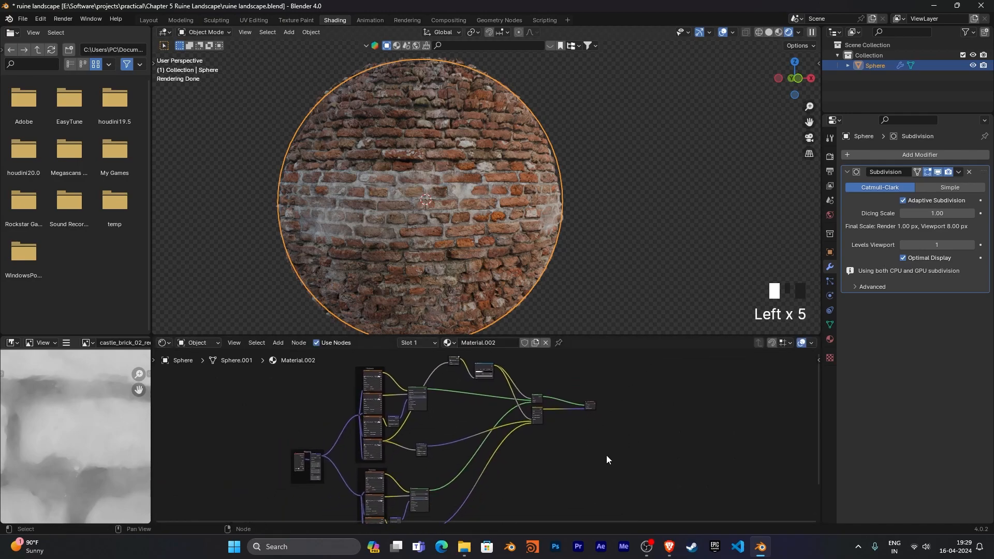